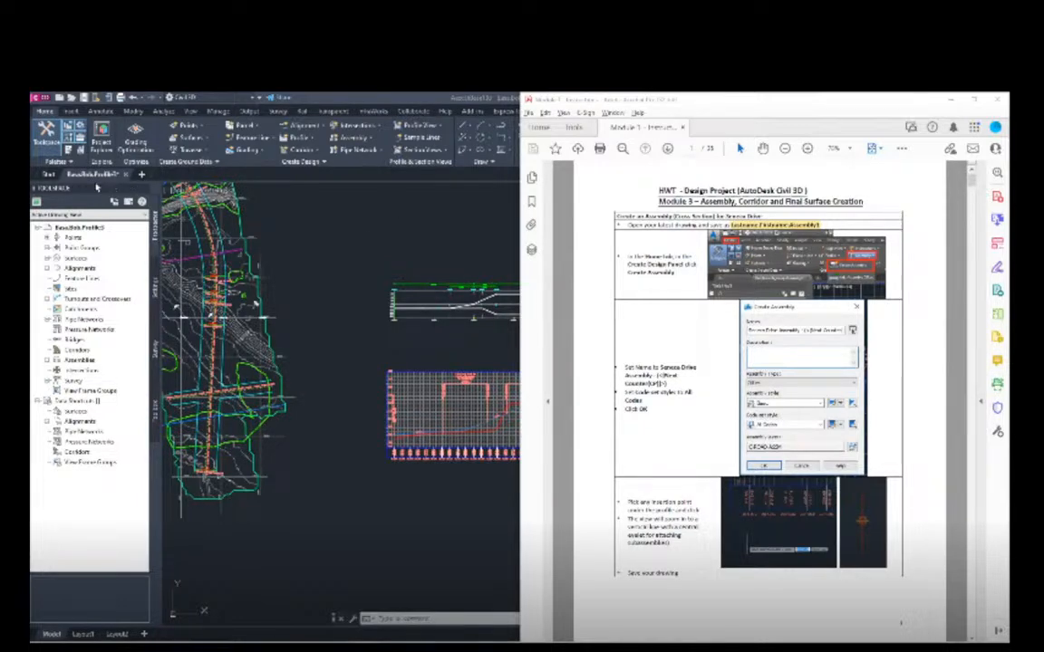
Save the drawing as a new file, keeping the existing name prefix and ending the file name with Assembly1.
click(341, 227)
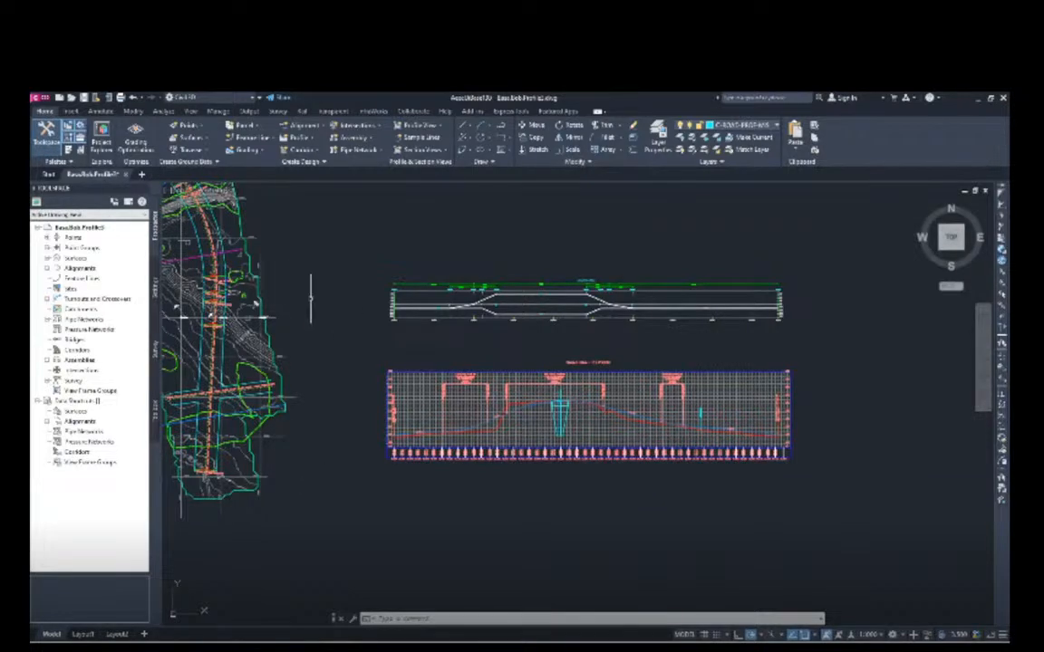
key(alt+Tab)
key(alt+Tab)
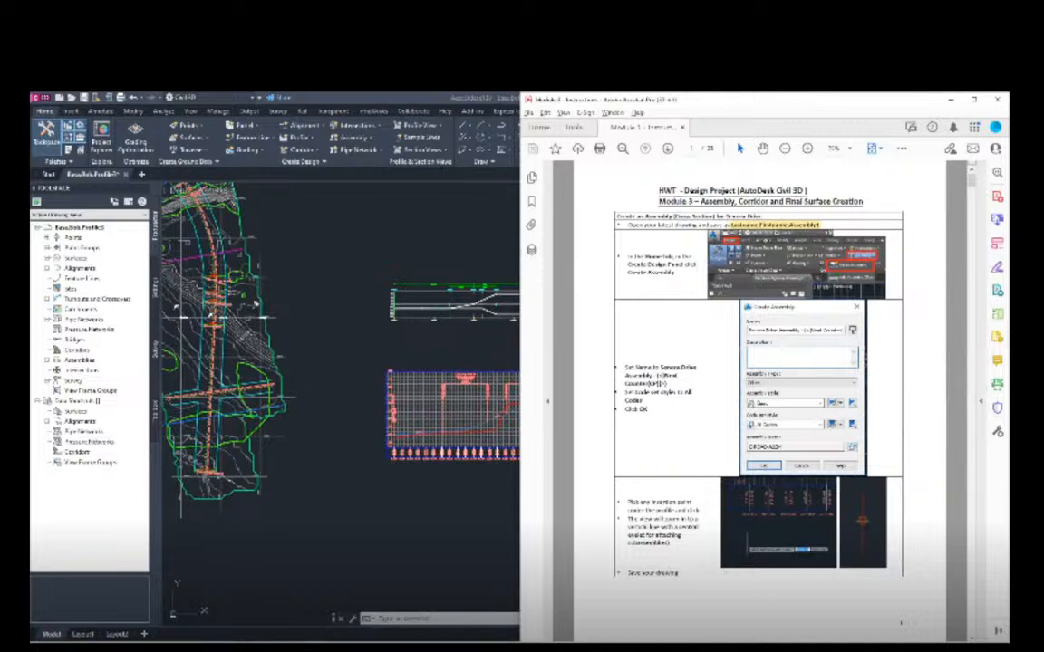
click(41, 100)
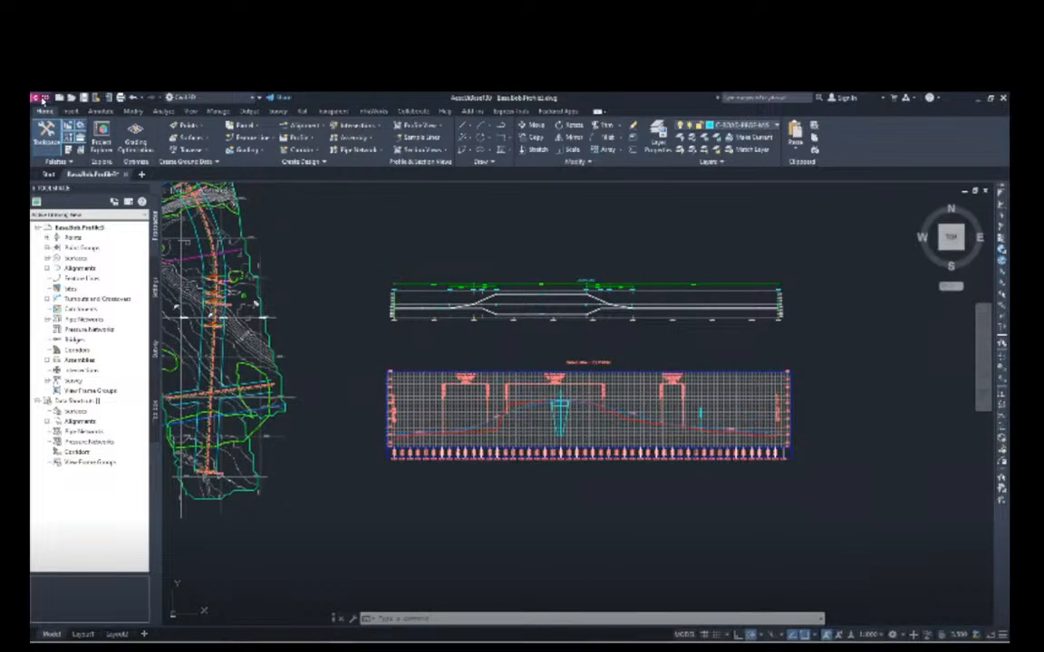
click(41, 99)
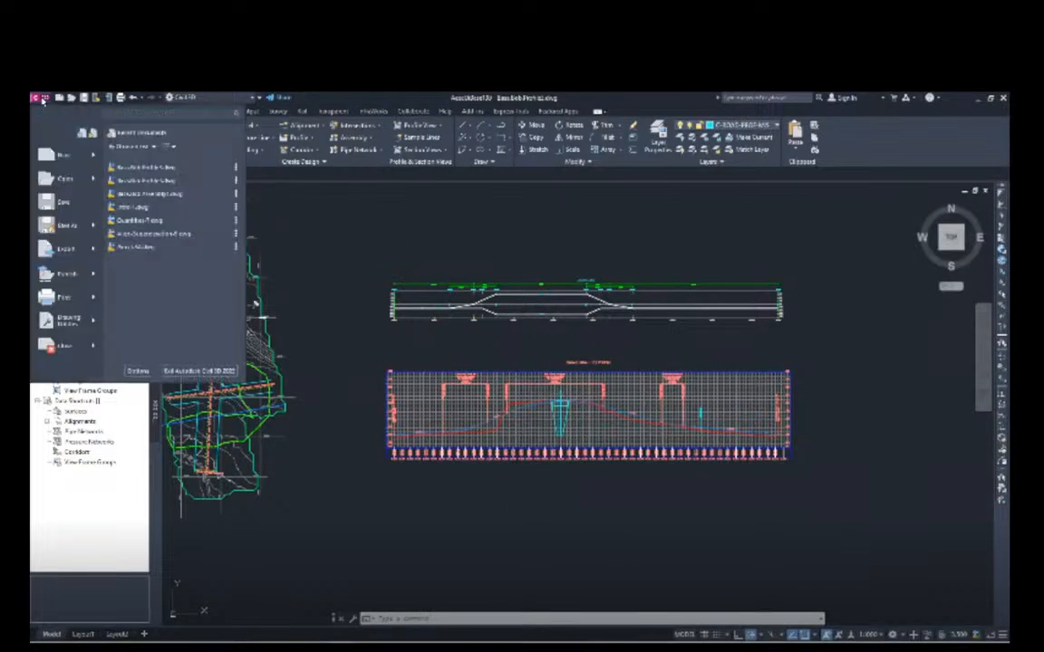
click(71, 228)
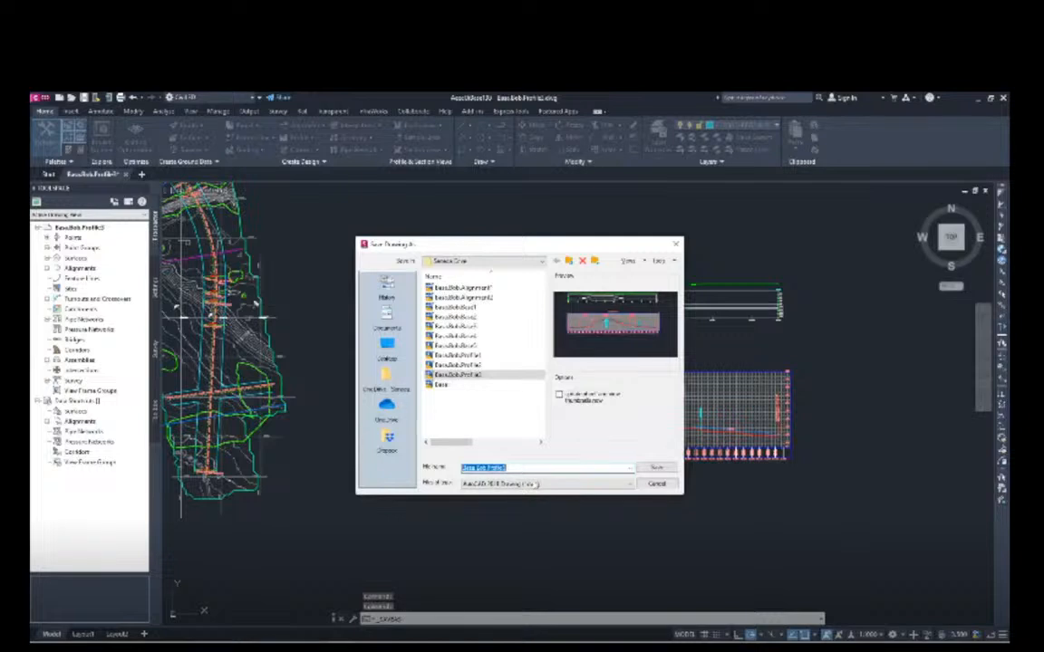
click(489, 468)
key(Delete)
key(Delete)
key(Delete)
key(Delete)
key(Delete)
key(Delete)
key(Delete)
text(Assembly1)
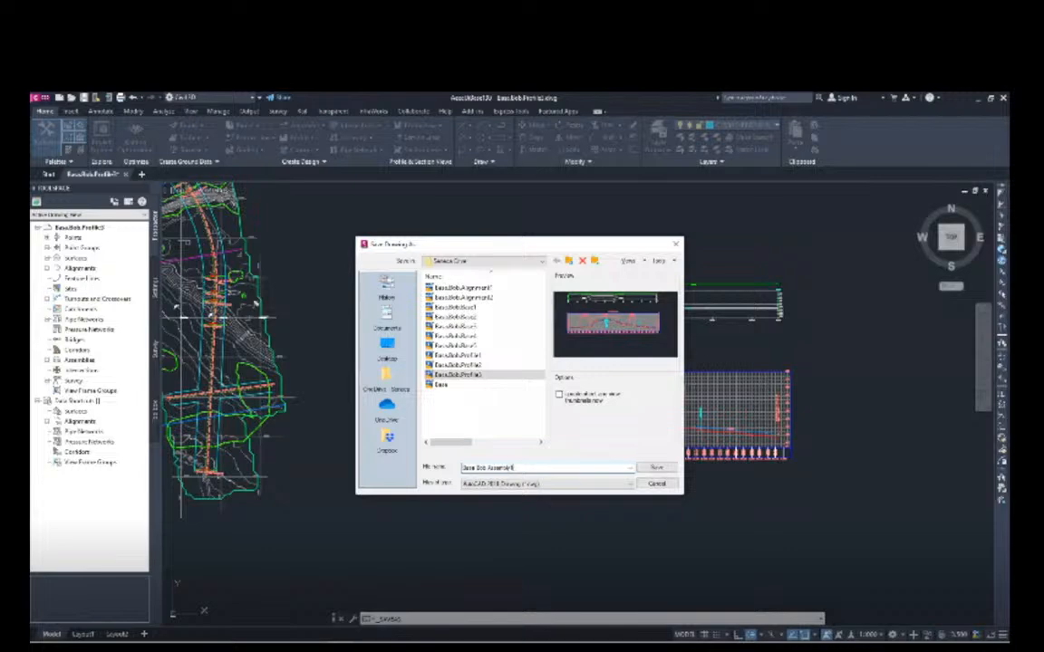
key(Return)
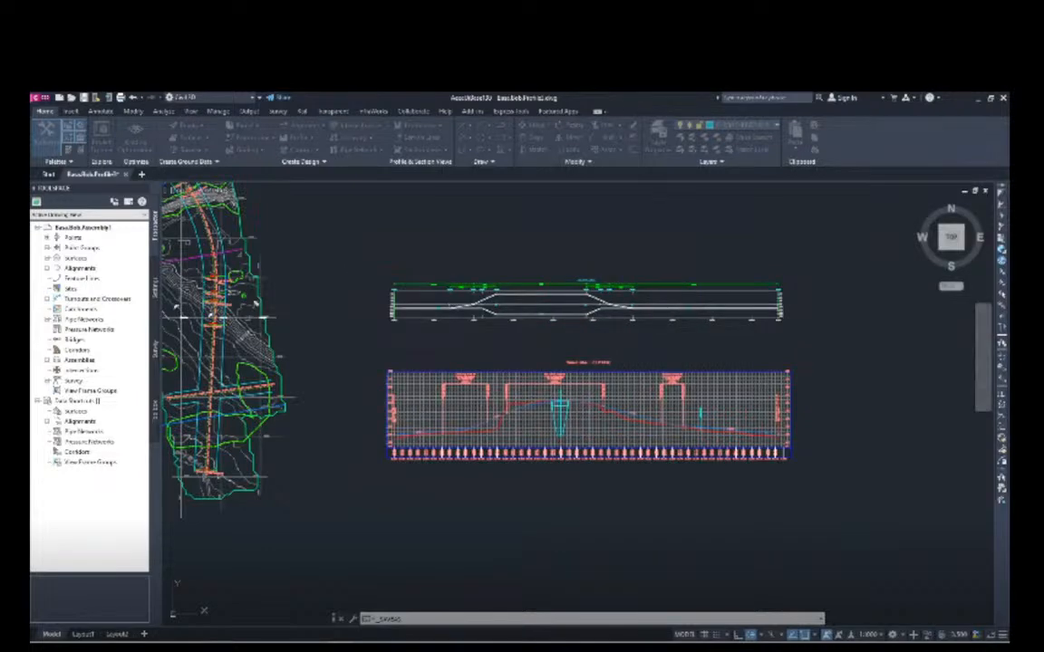
Create an assembly named Seneca Drive Assembly with the next-counter suffix, using the All Codes set style, and place its baseline below the profile view.
click(333, 634)
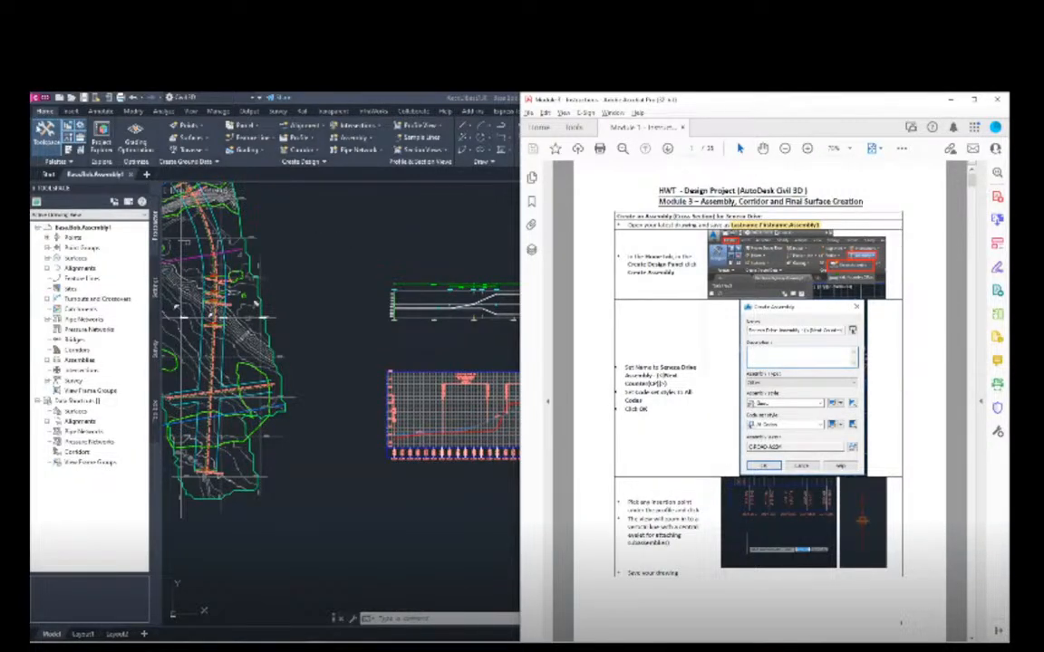
click(354, 140)
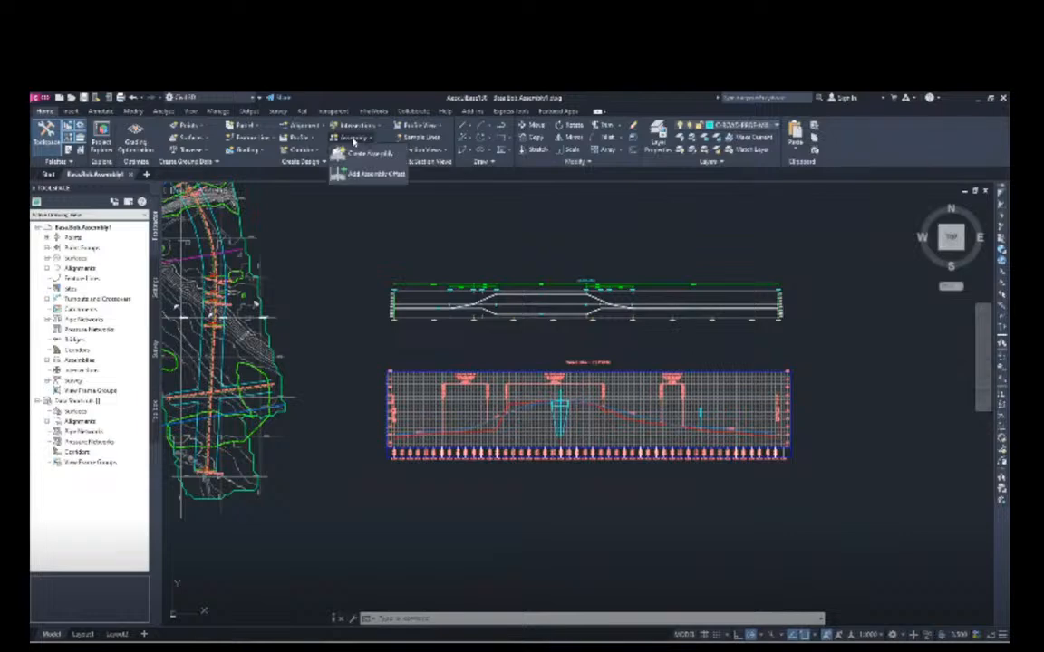
click(357, 156)
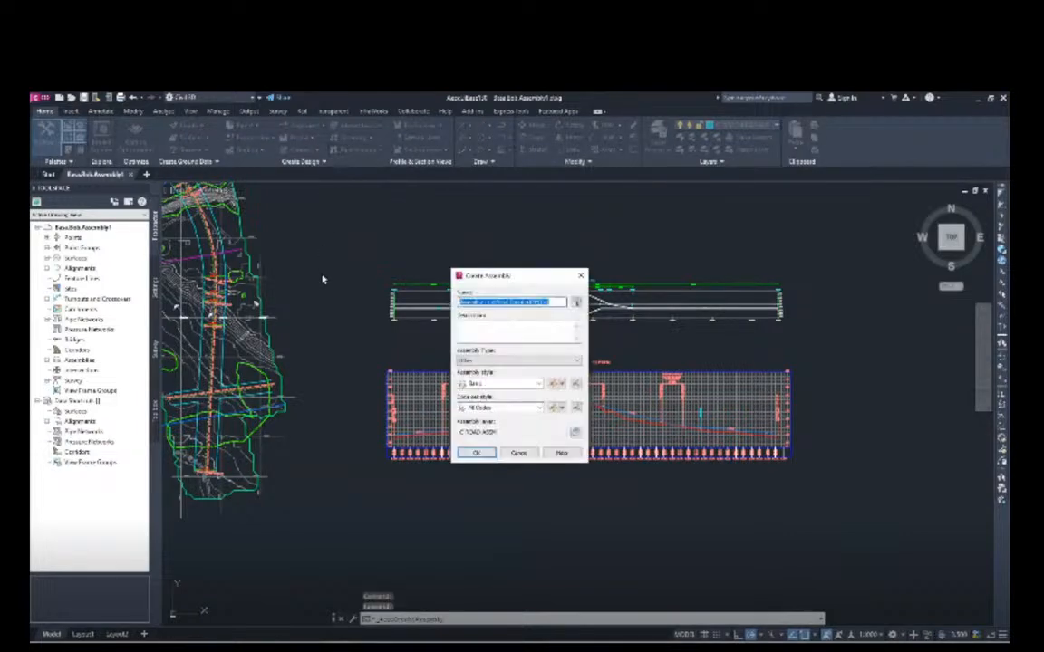
drag(487, 277, 222, 225)
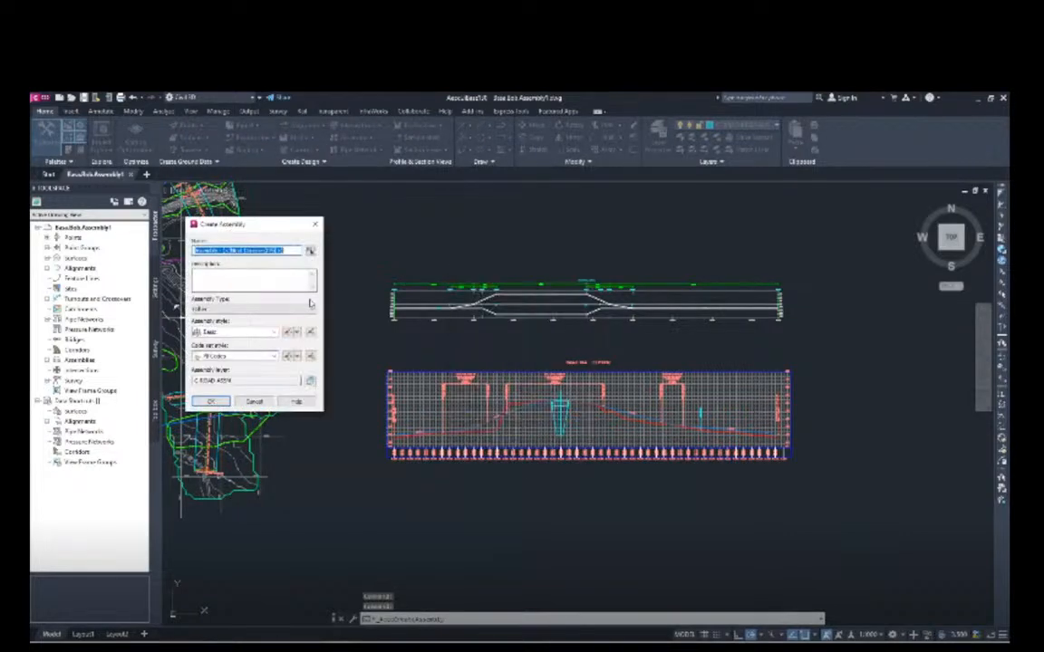
key(alt+Tab)
key(alt+Tab)
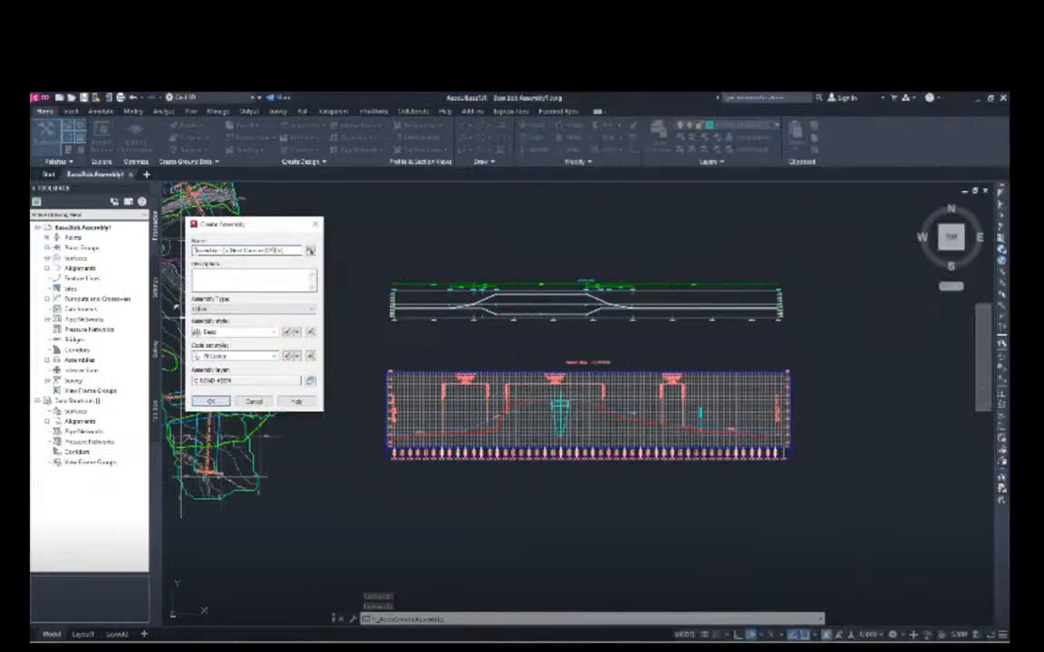
key(alt+Tab)
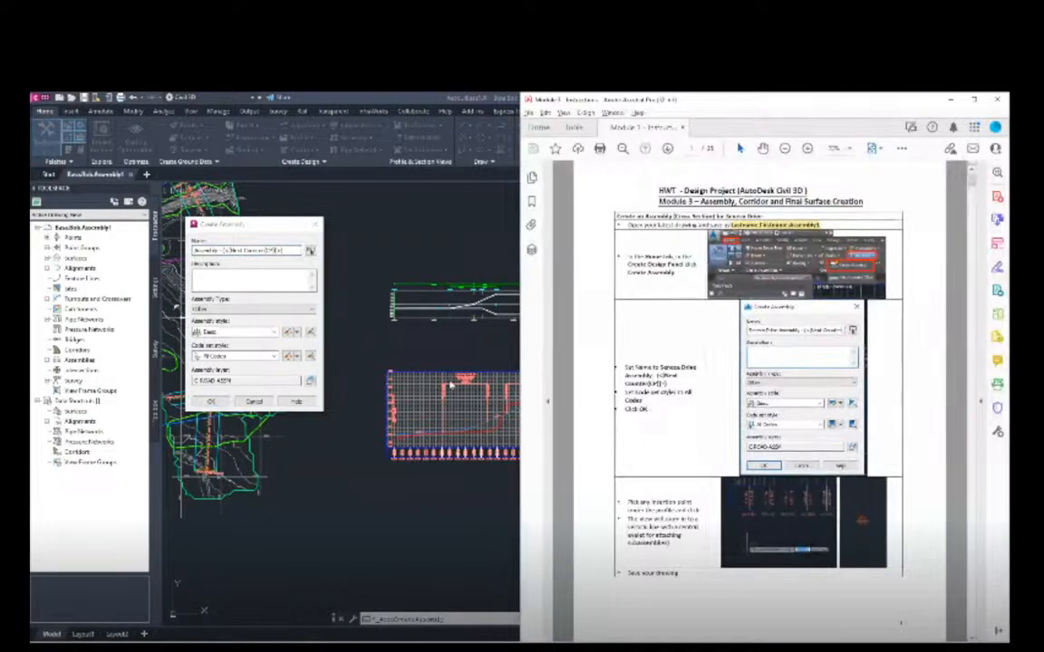
key(alt+Tab)
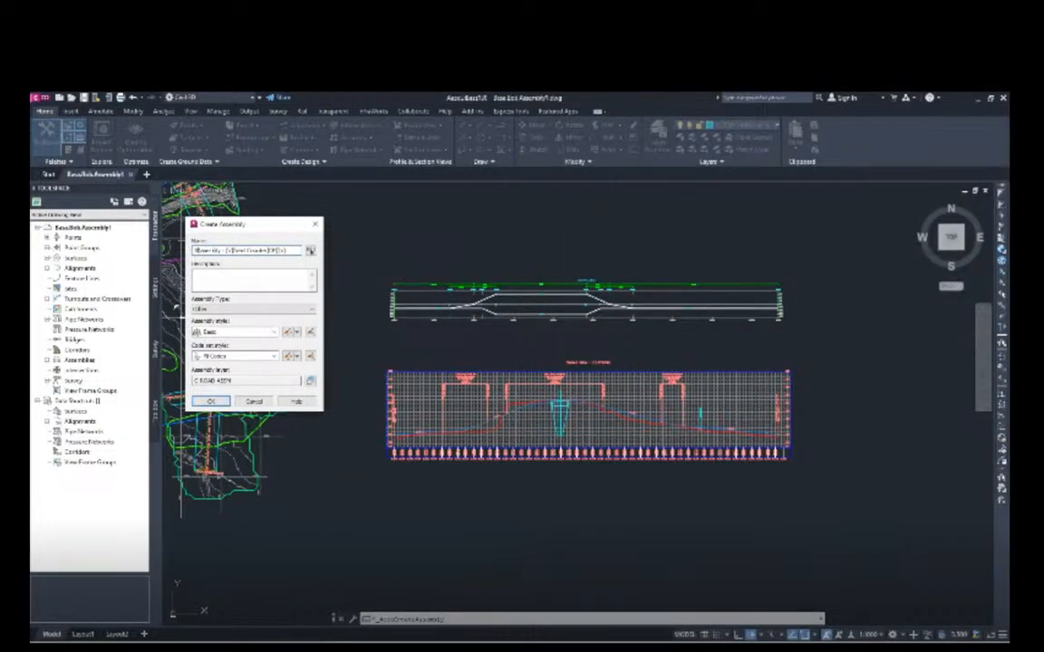
text(Newton Down)
key(alt+Tab)
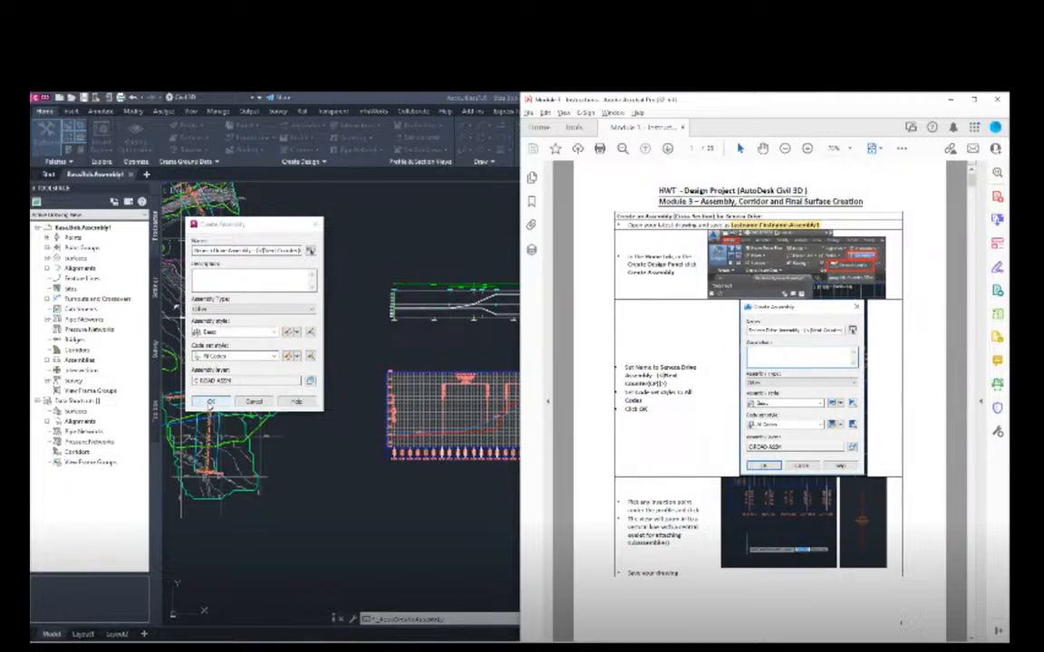
click(210, 402)
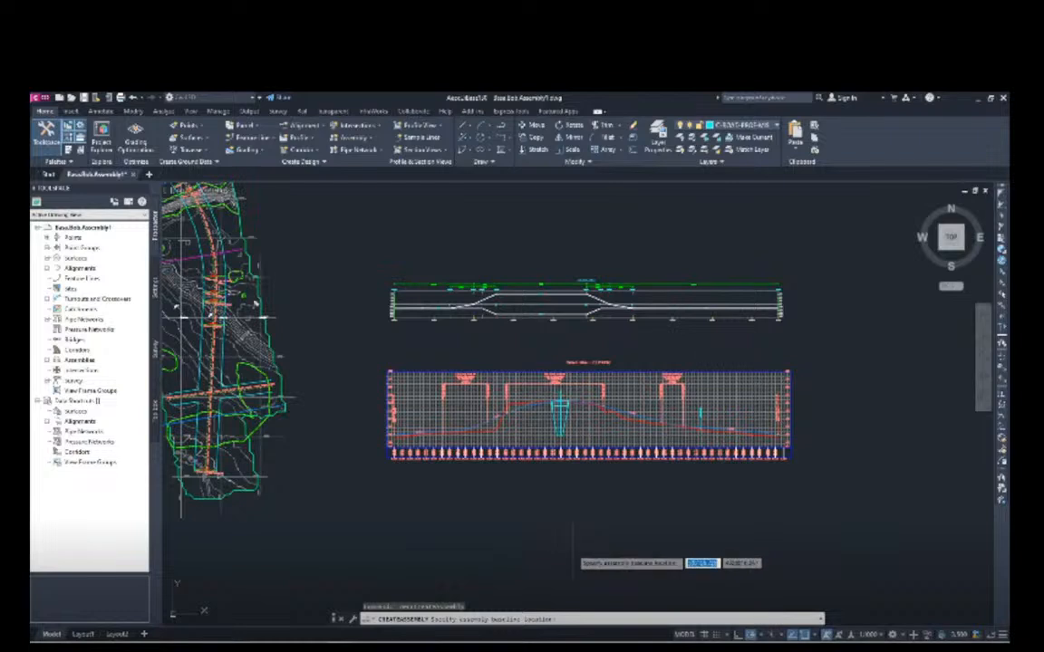
click(573, 548)
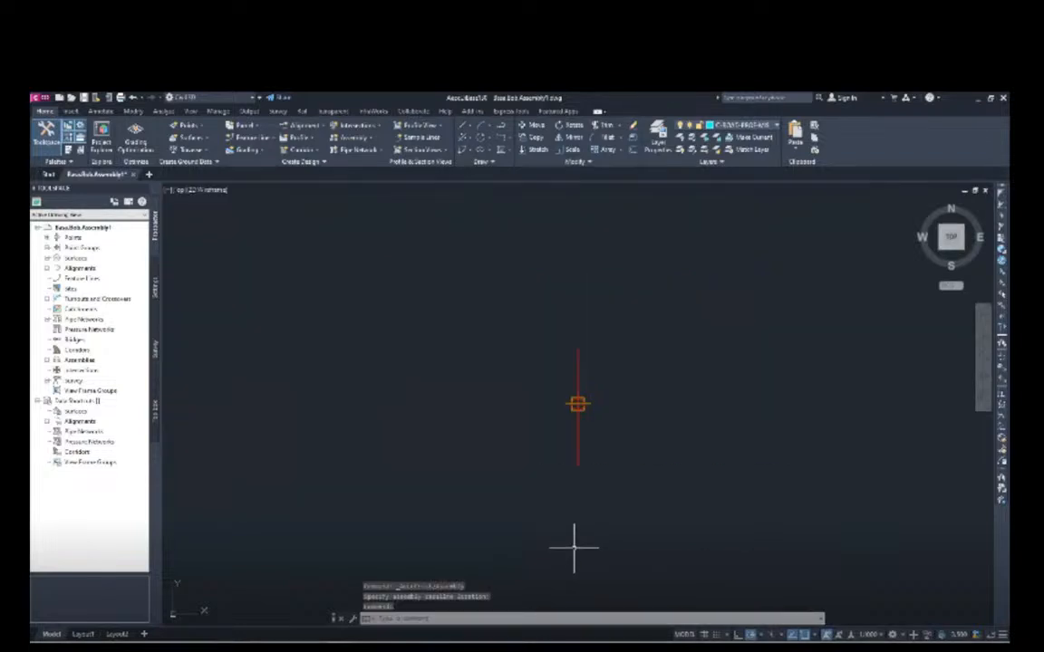
Examine the new assembly baseline up close and its location relative to the profile view.
scroll(704, 451, down, 5)
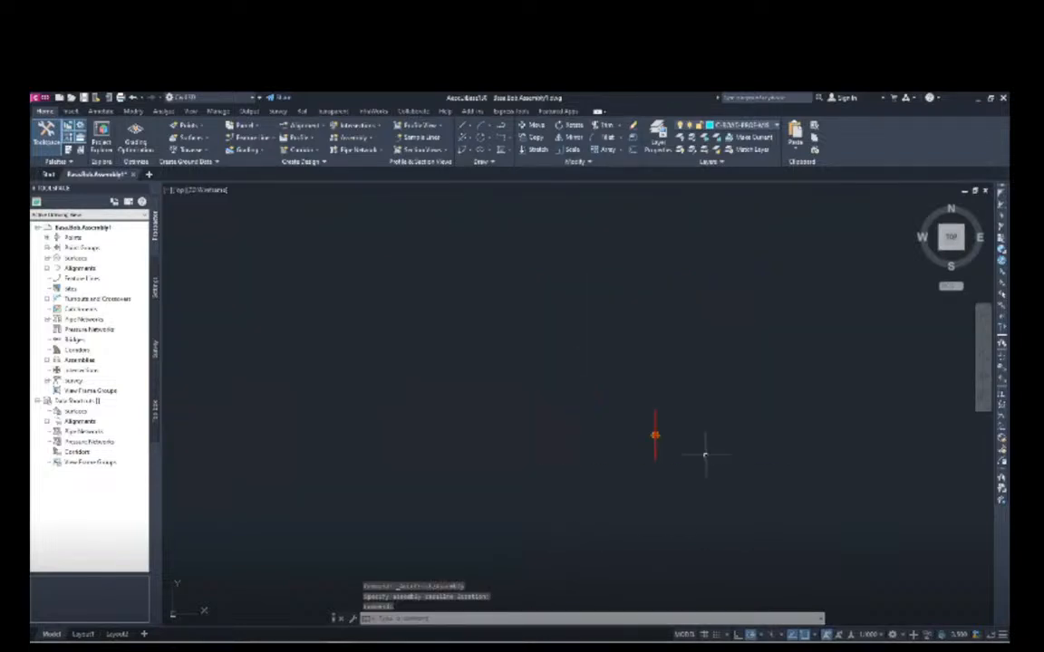
scroll(930, 494, down, 1)
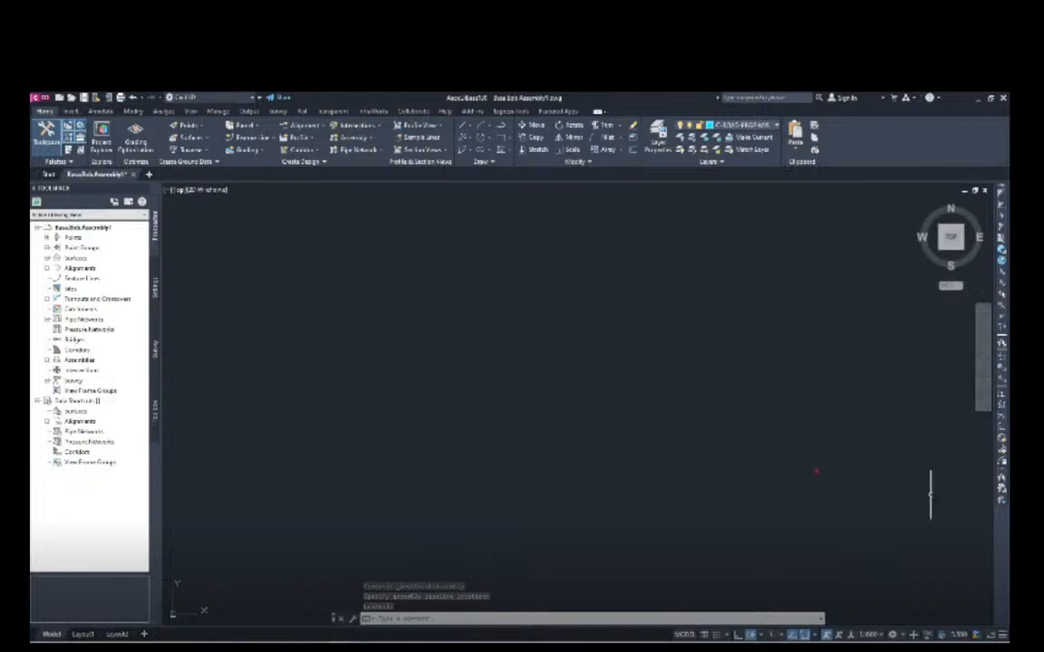
middle_drag(915, 518, 764, 532)
scroll(764, 532, down, 2)
scroll(764, 532, down, 3)
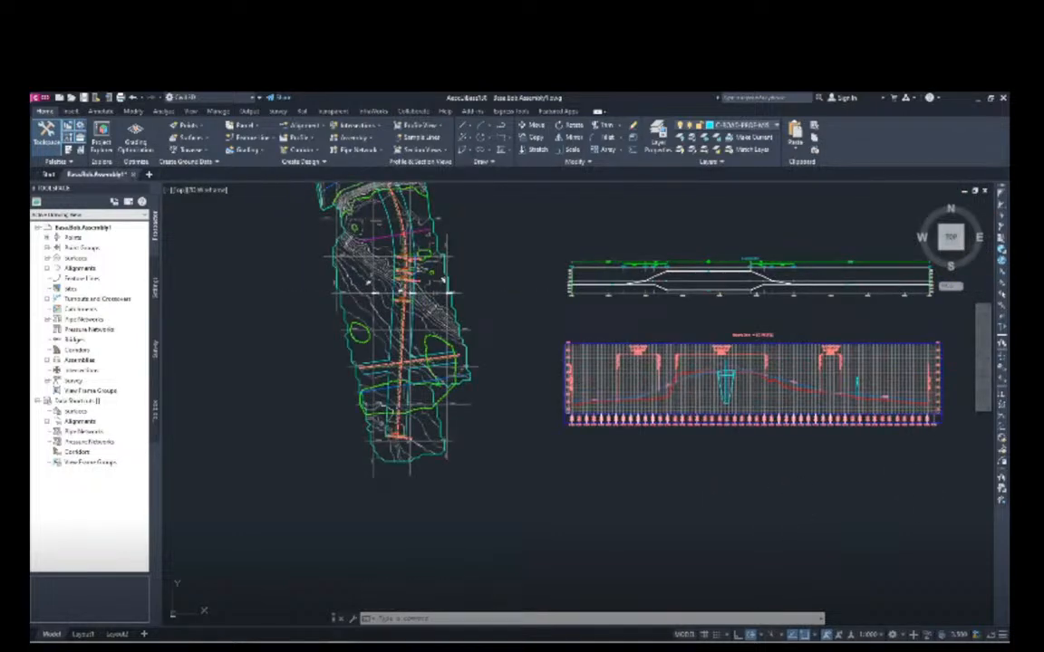
scroll(828, 518, up, 2)
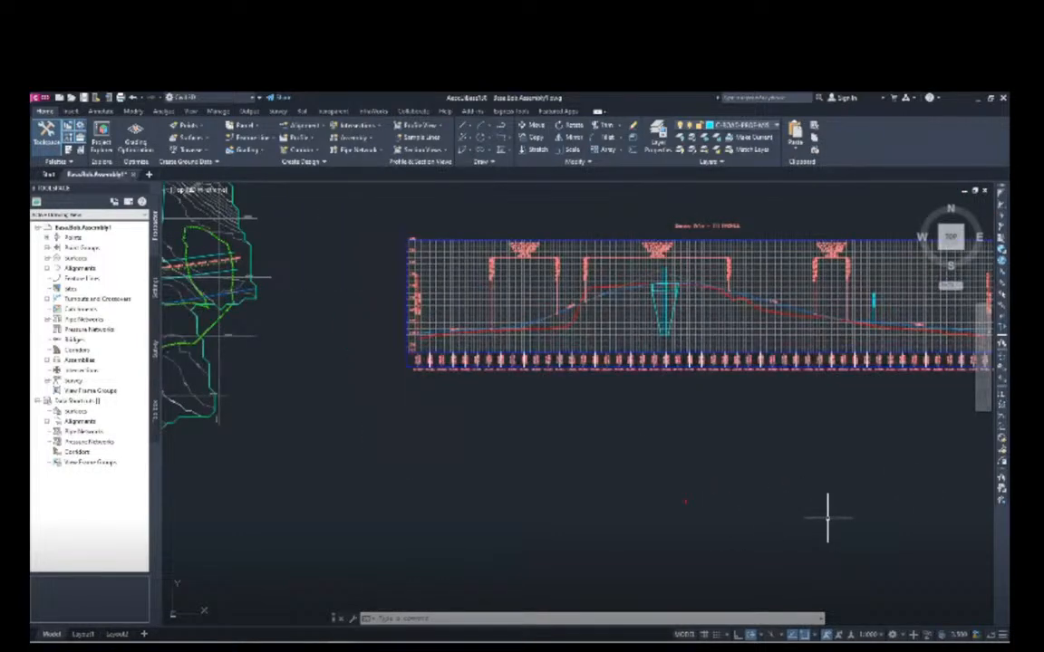
scroll(587, 498, up, 5)
scroll(391, 501, up, 4)
scroll(482, 440, up, 3)
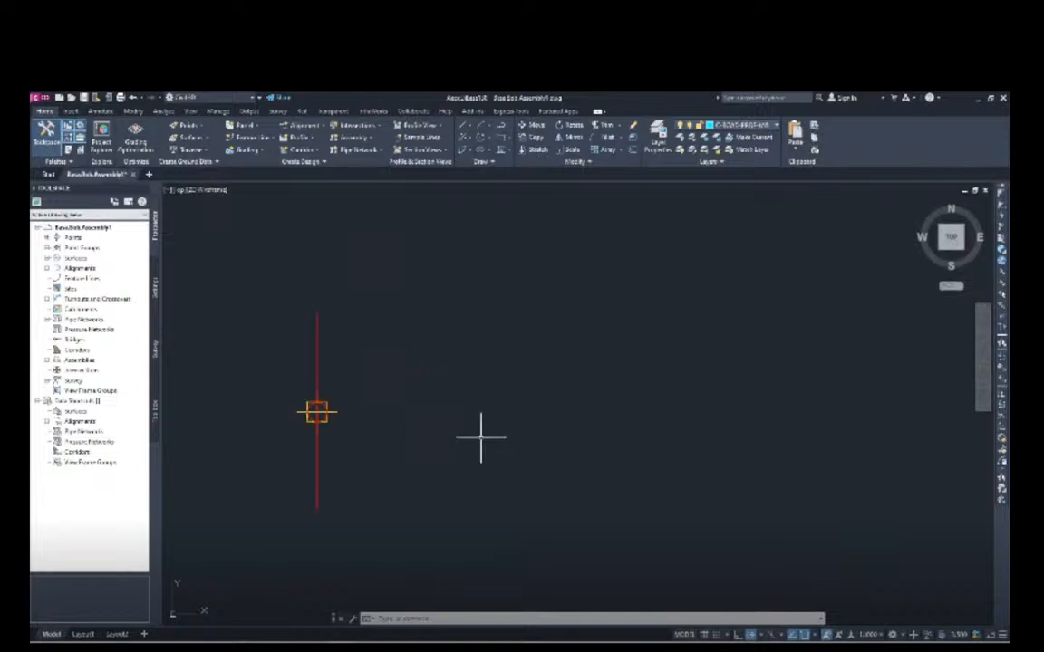
mouse_move(482, 437)
middle_down()
mouse_move(753, 414)
mouse_move(738, 413)
middle_up()
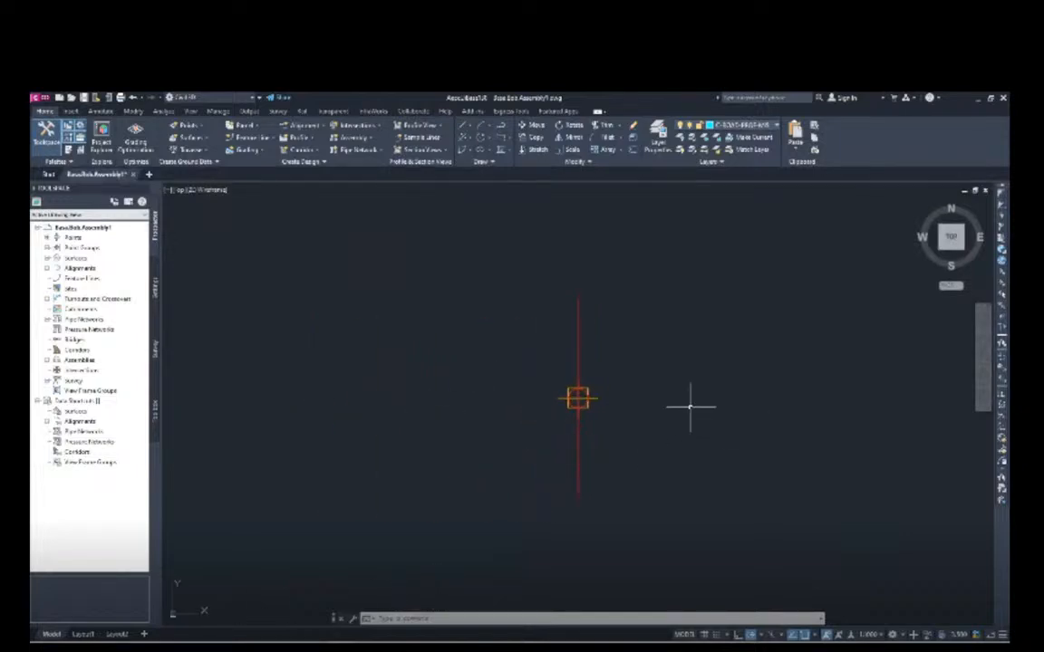
scroll(690, 407, down, 2)
middle_drag(682, 401, 500, 389)
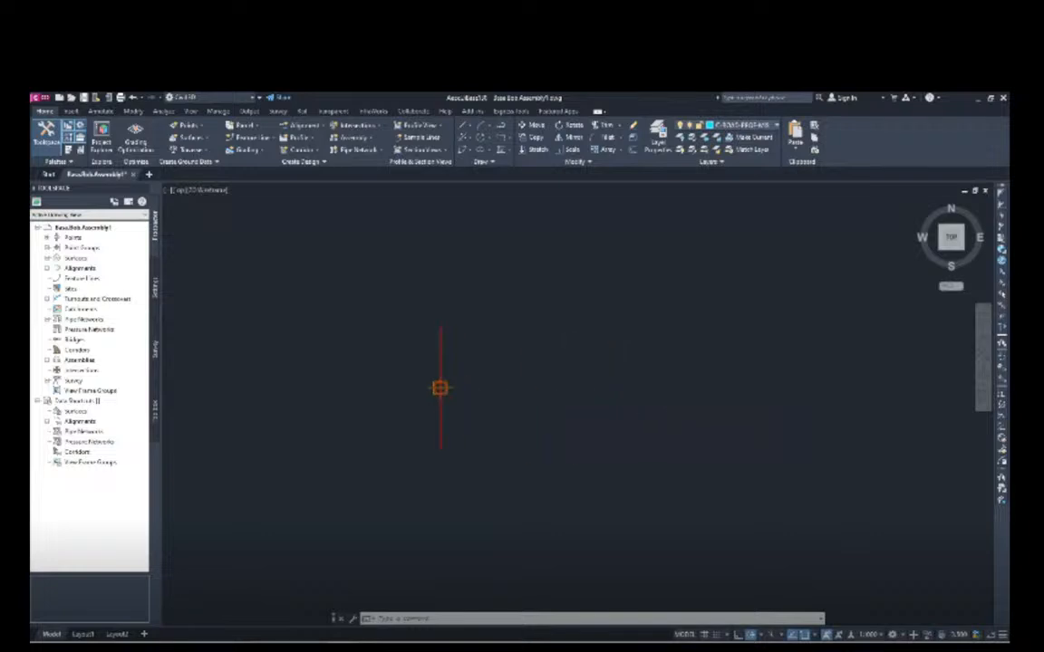
scroll(497, 390, up, 2)
scroll(500, 390, down, 2)
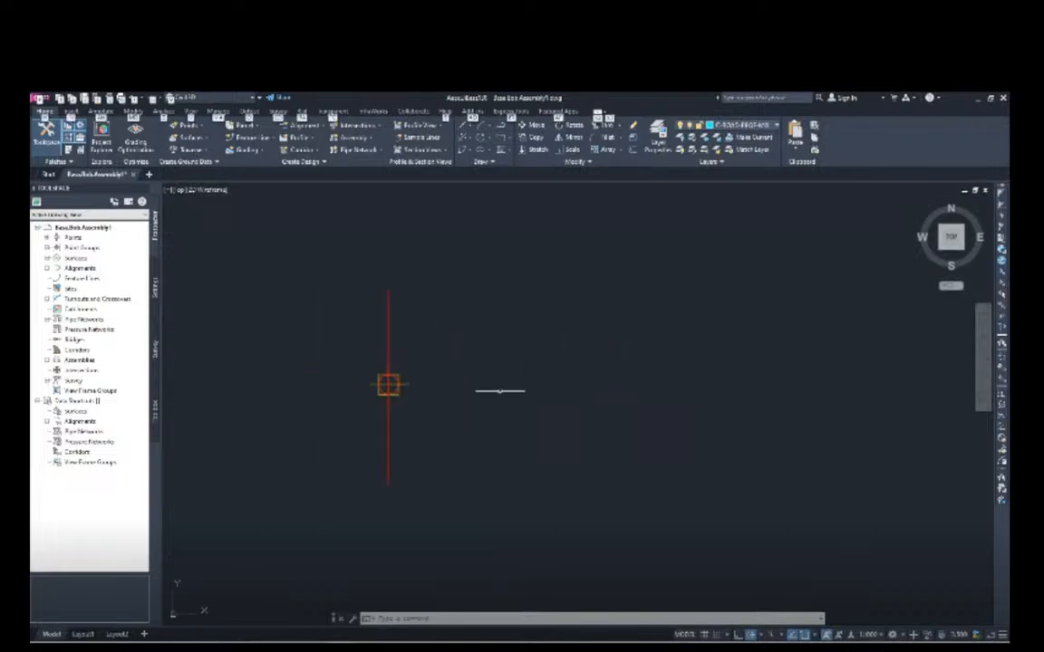
Advance the Acrobat instructions to the tool palette page and open the Tool Palettes window in Civil 3D.
key(alt+Tab)
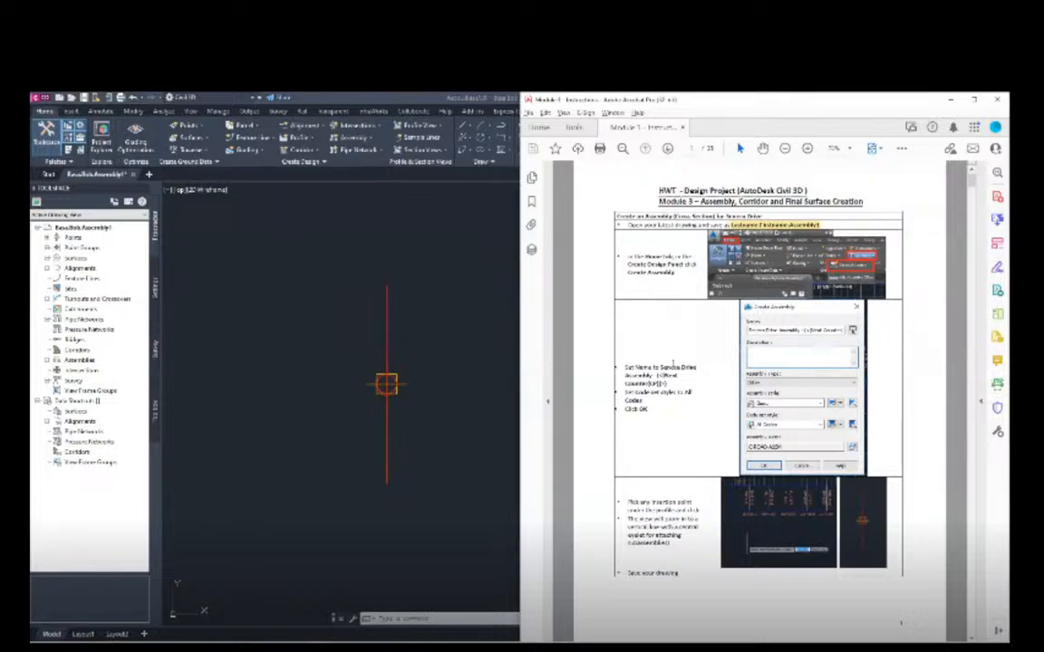
click(669, 150)
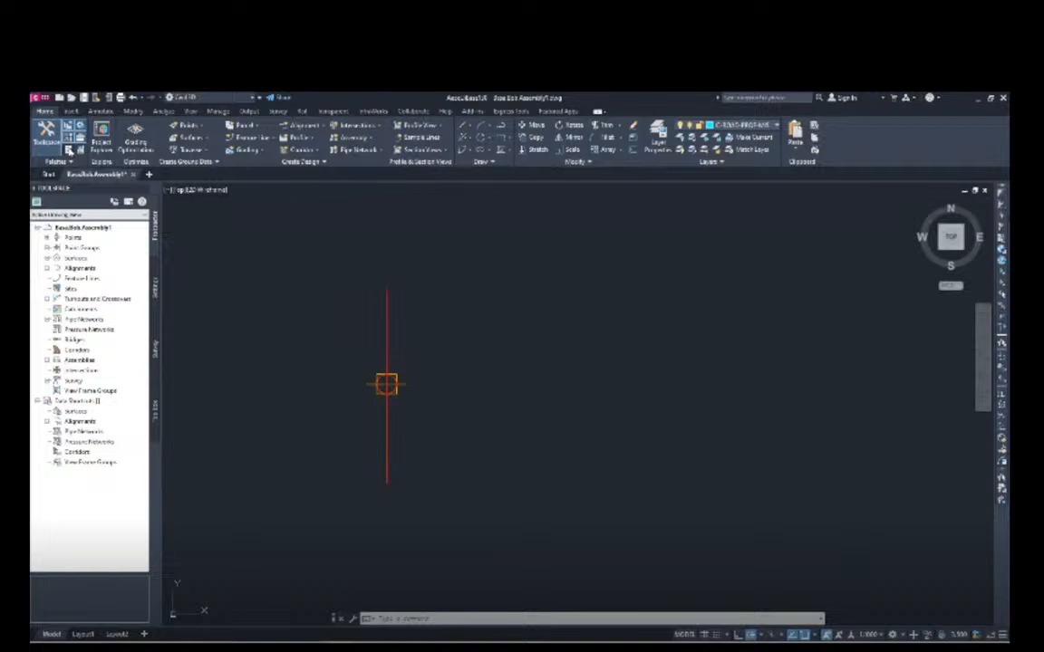
click(69, 149)
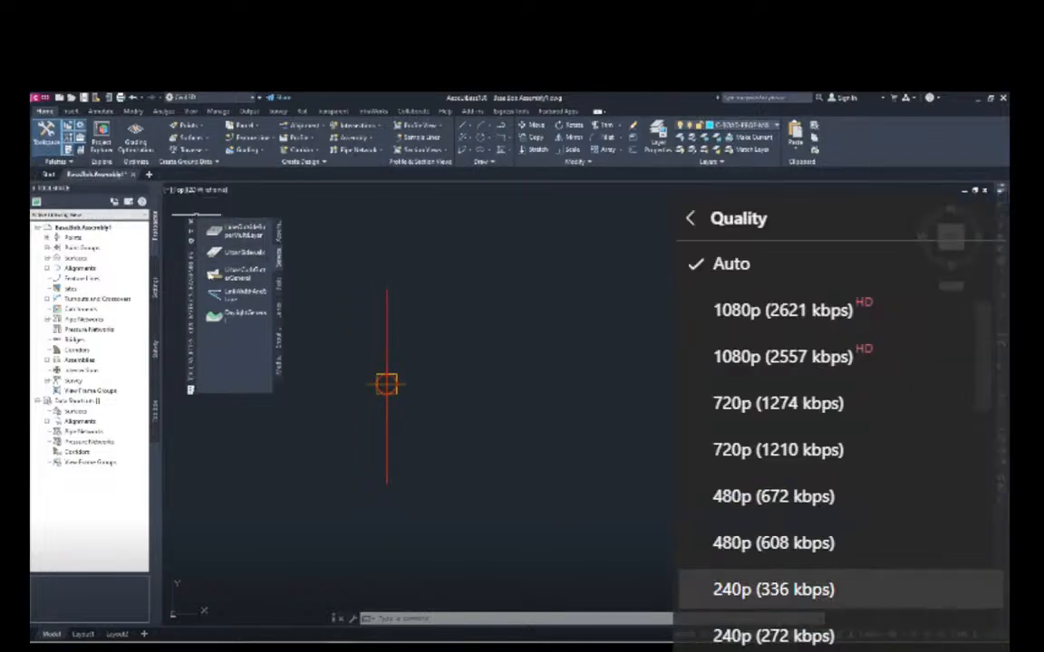
click(783, 310)
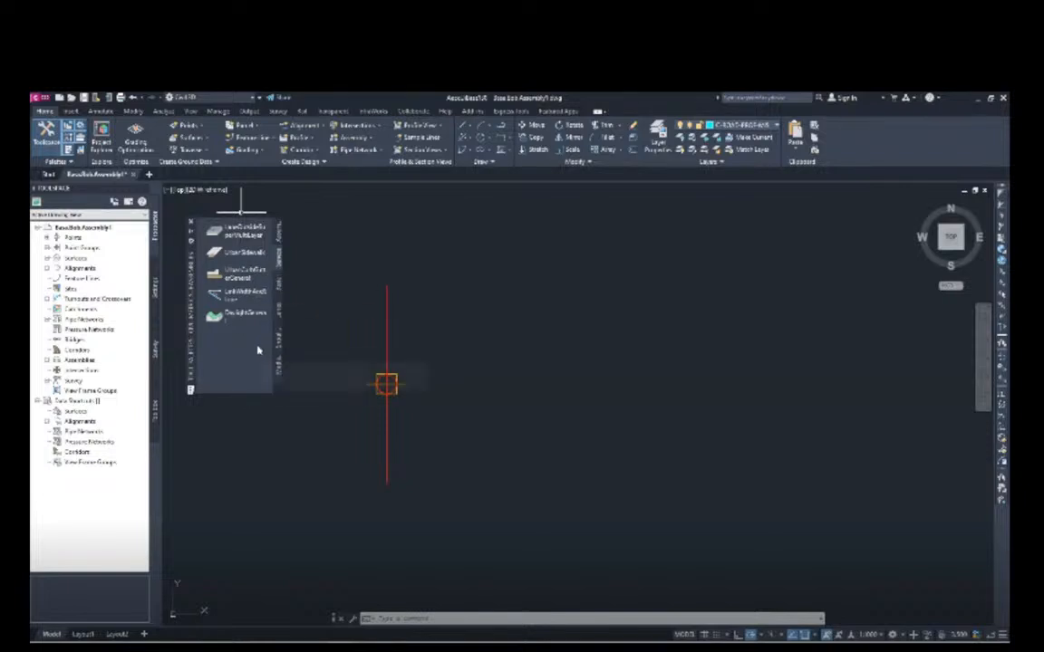
Read the Acrobat instructions for creating and filling the Seneca palette, and show the Seneca palette in Civil 3D.
key(alt+Tab)
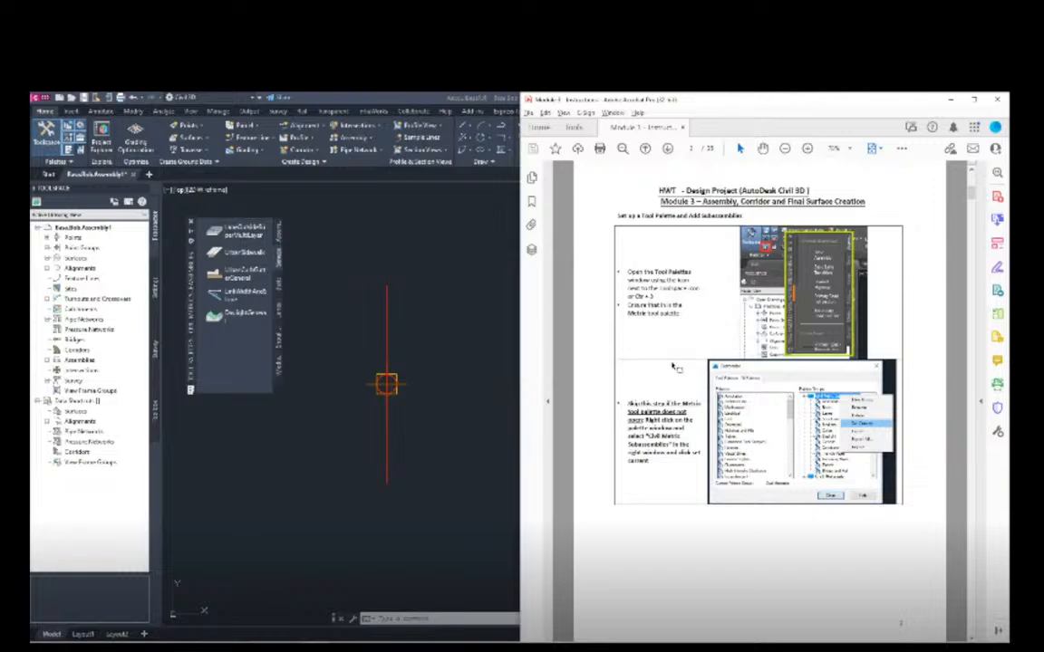
scroll(697, 536, down, 3)
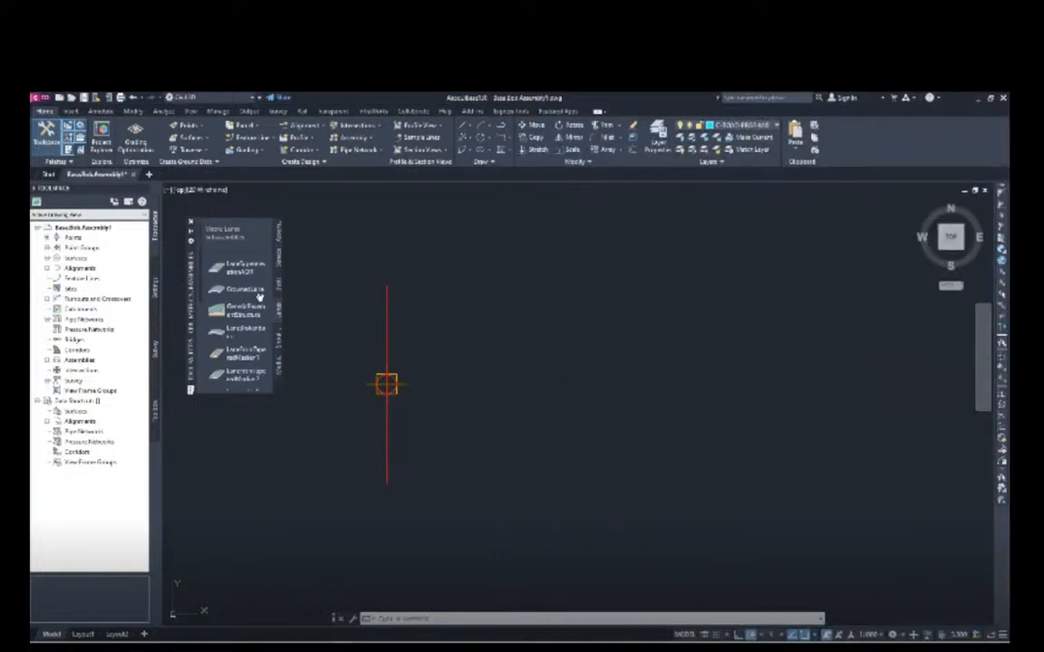
key(alt+Tab)
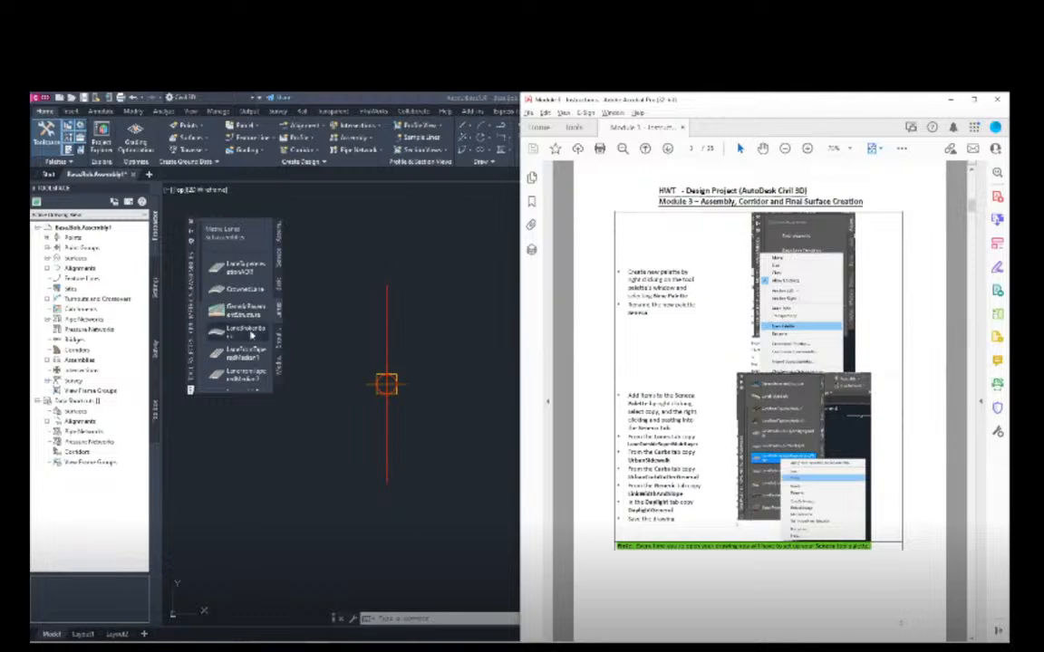
click(279, 261)
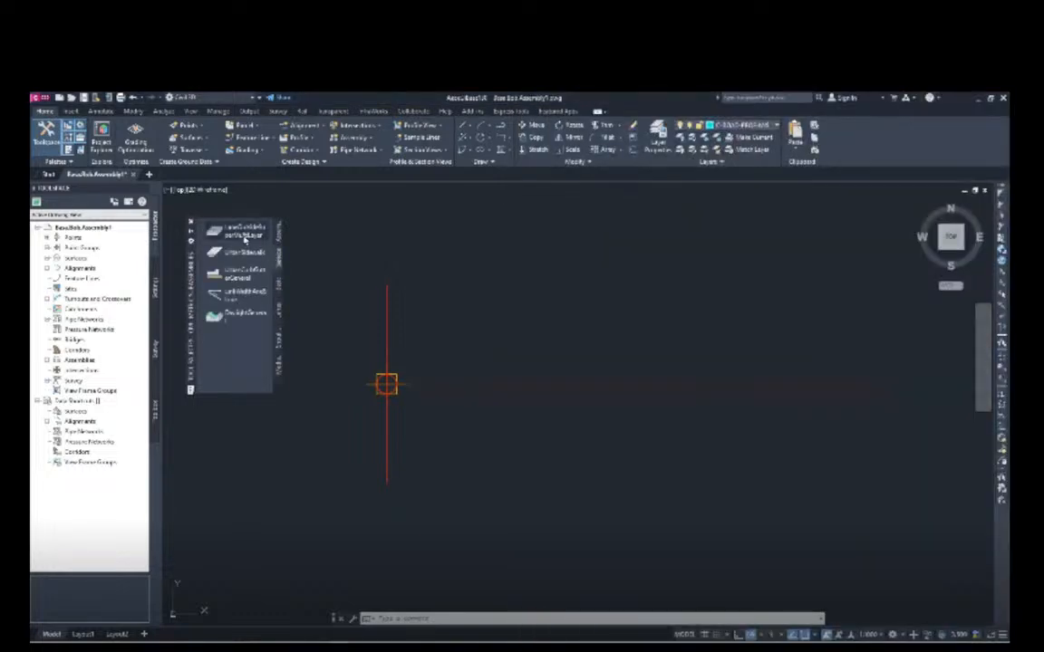
Examine the list of available subassembly palettes that can supply items for the Seneca palette.
right_click(233, 358)
key(Escape)
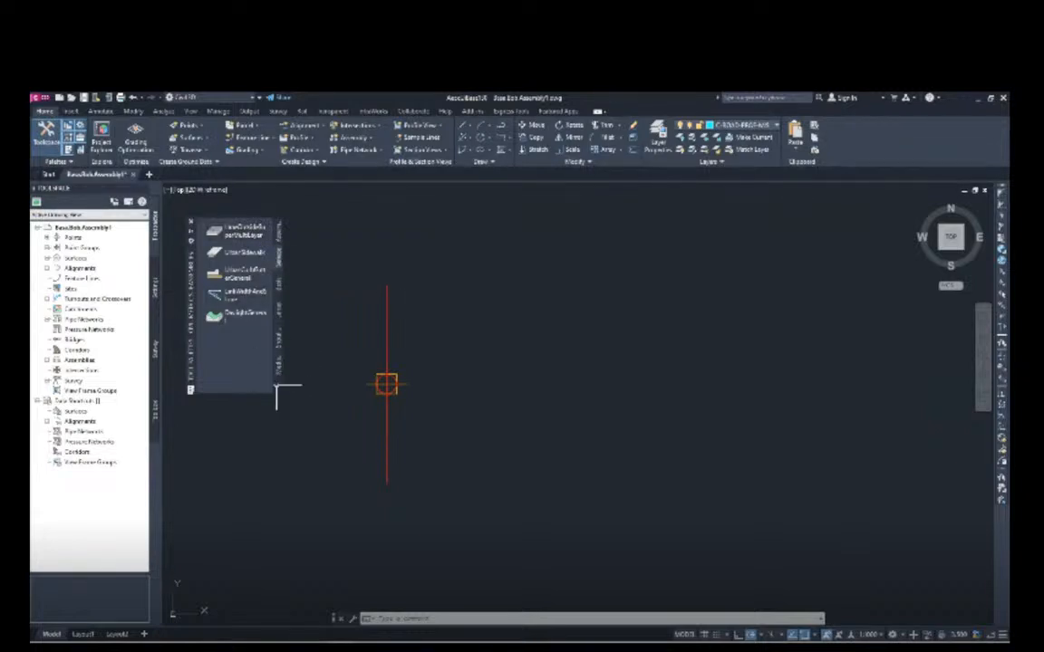
right_click(277, 385)
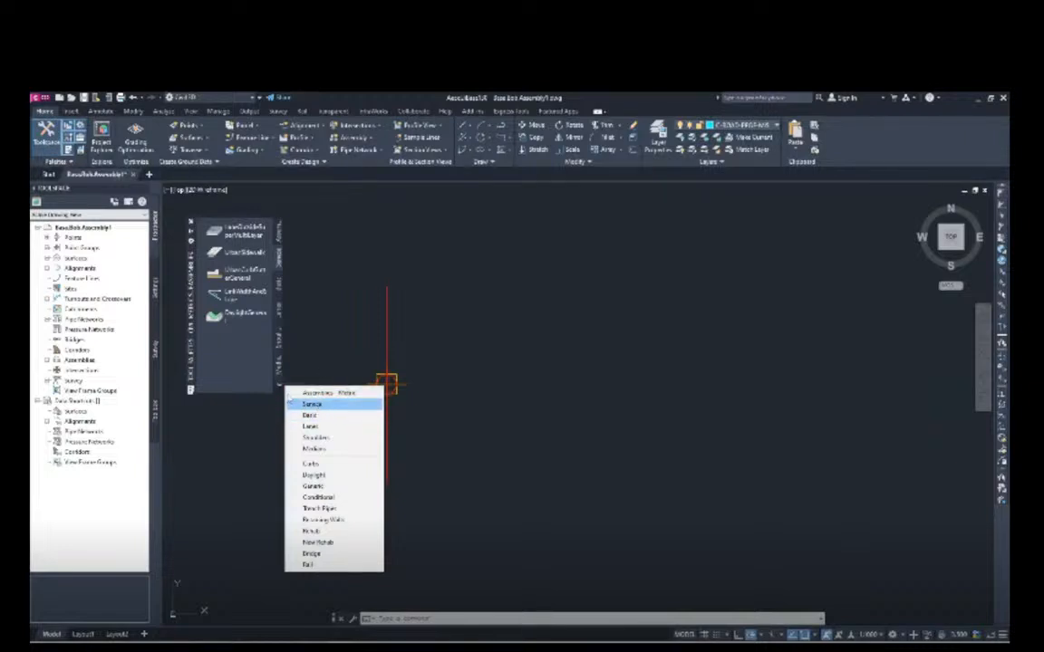
click(257, 375)
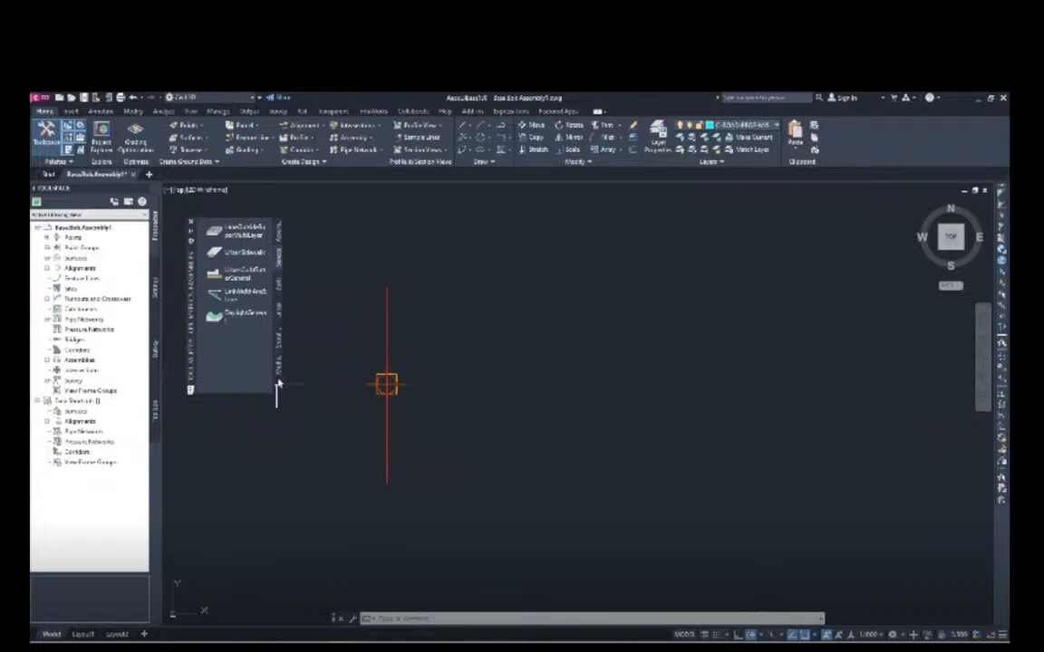
click(278, 385)
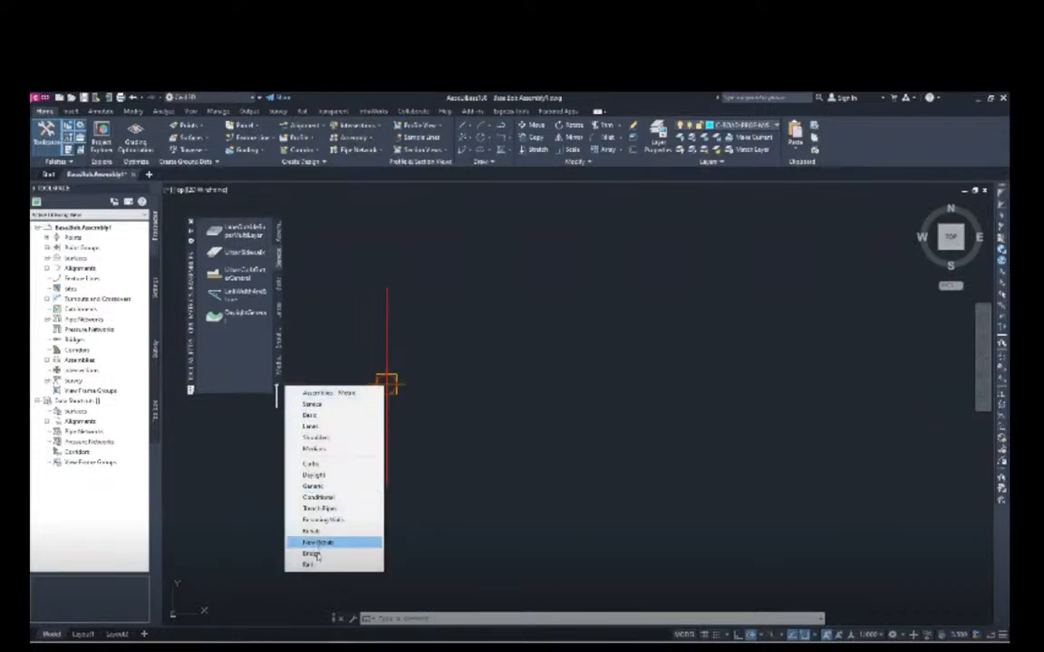
click(238, 365)
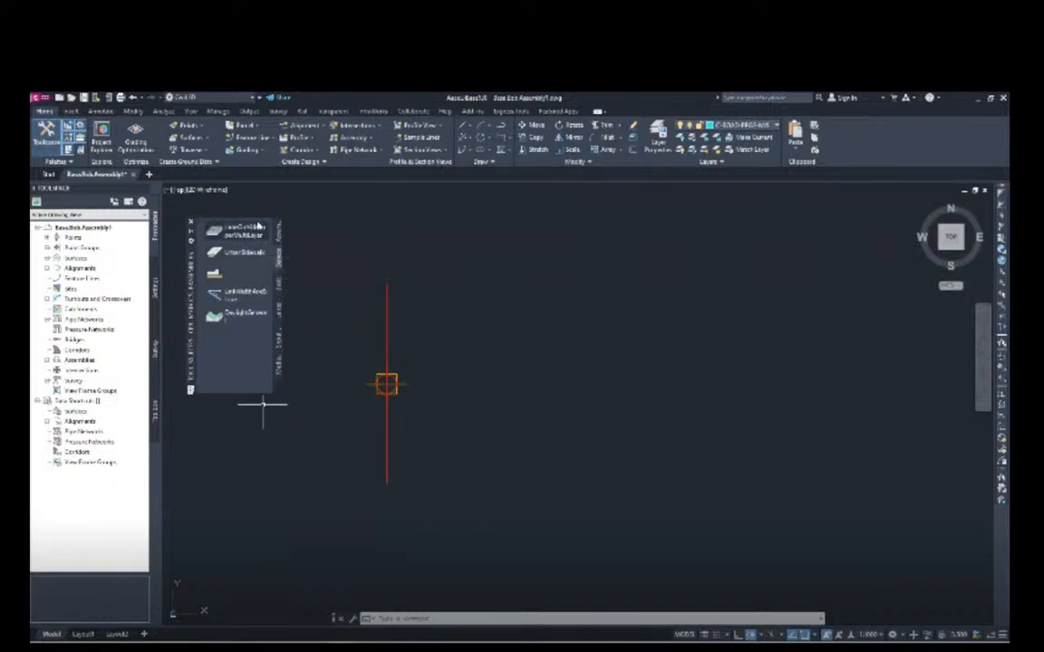
Advance the Acrobat instructions one page and attach LaneOutsideSuperMultiLayer to the right side of the assembly baseline in Civil 3D.
key(alt+Tab)
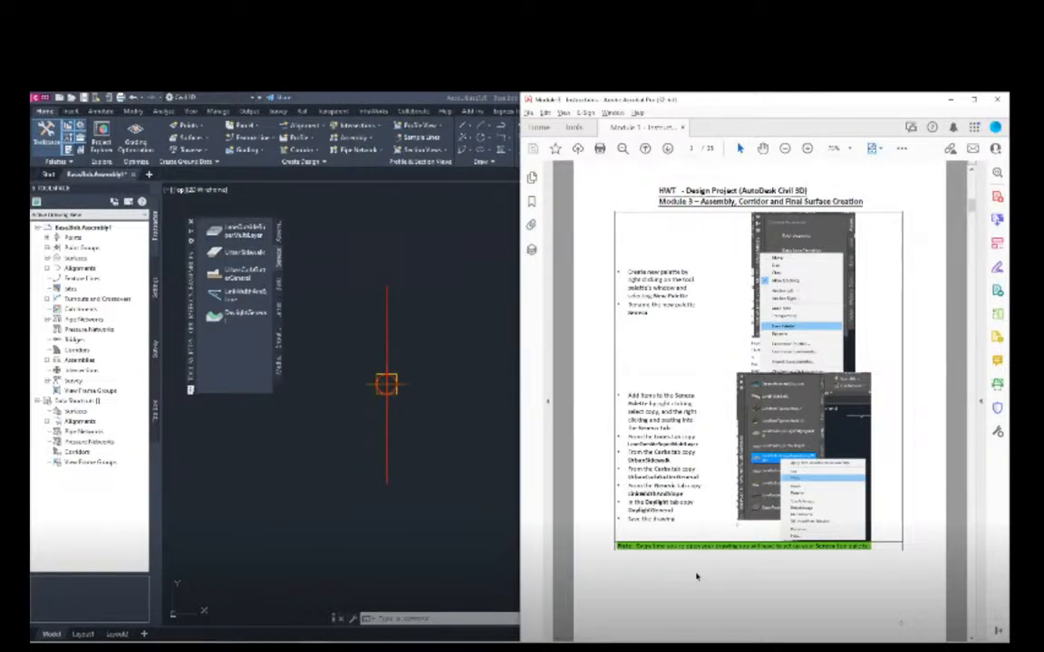
click(669, 151)
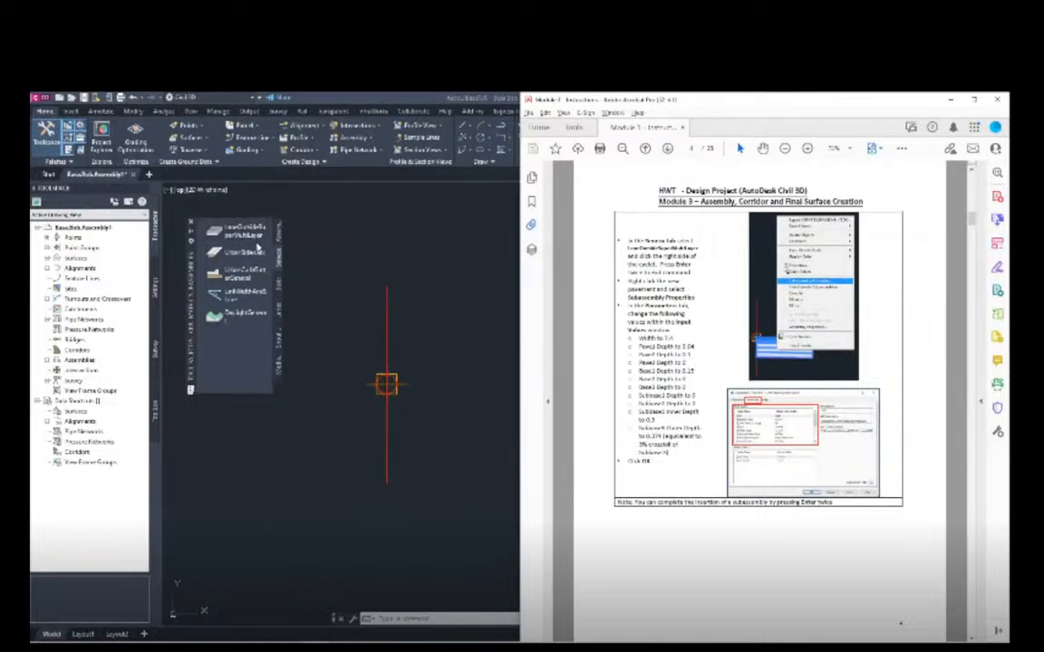
click(248, 234)
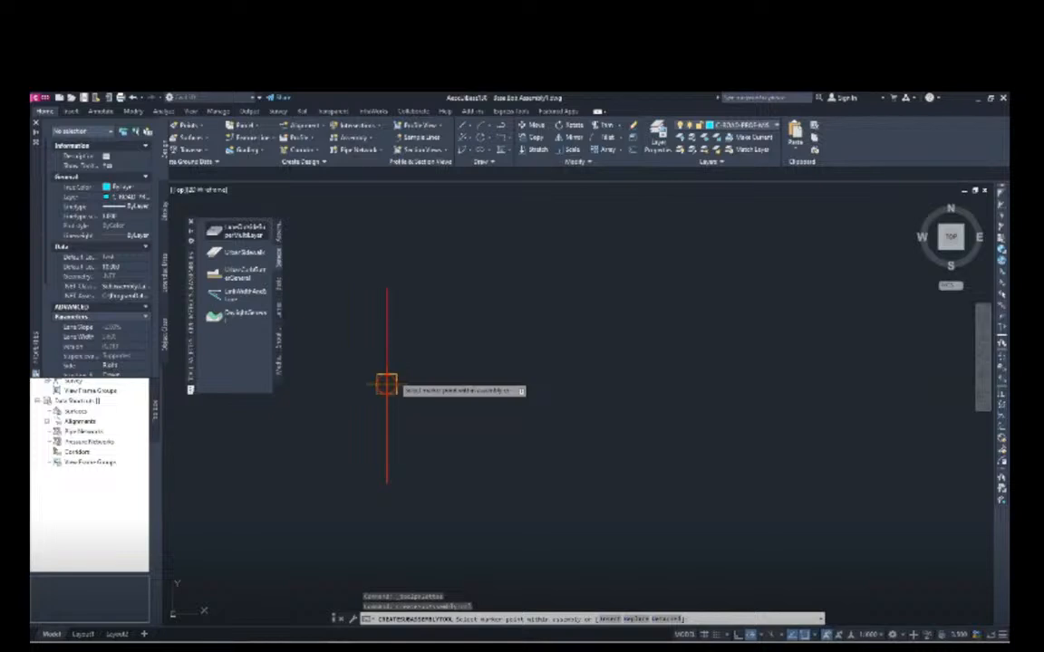
key(Down)
key(Escape)
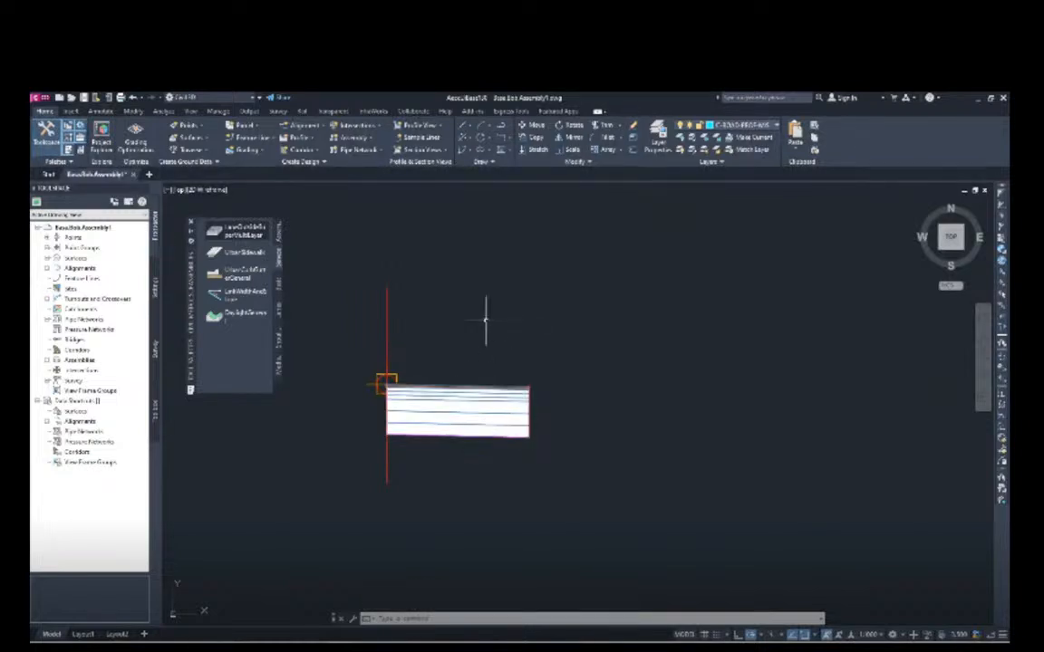
Open the subassembly properties of the new right-hand lane and show its input parameters.
mouse_move(486, 315)
middle_down()
mouse_move(572, 292)
mouse_move(571, 282)
middle_up()
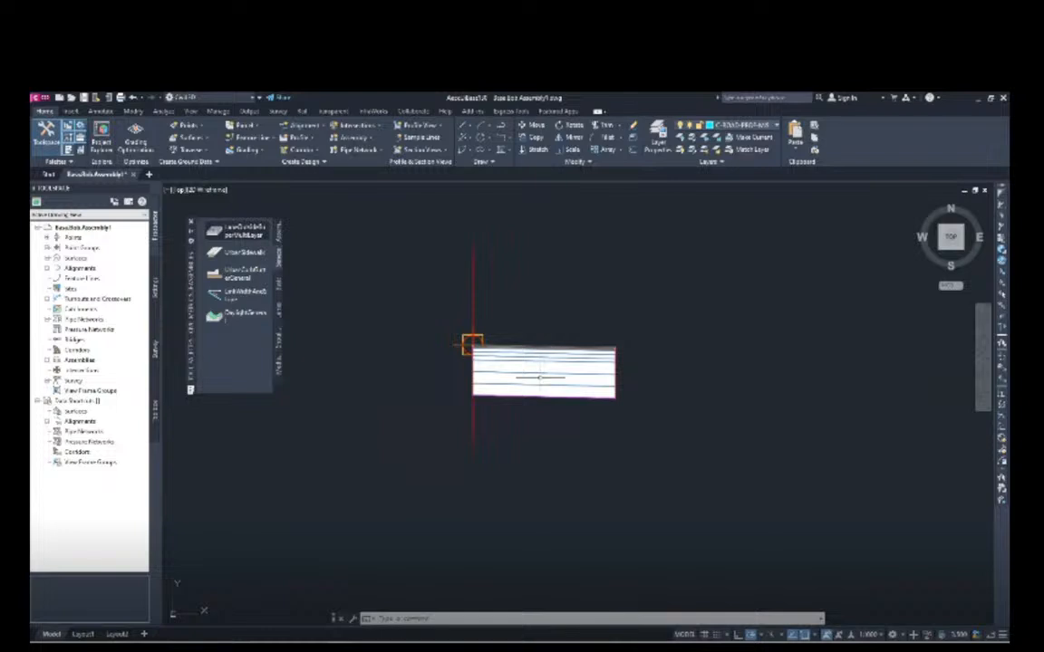
click(472, 346)
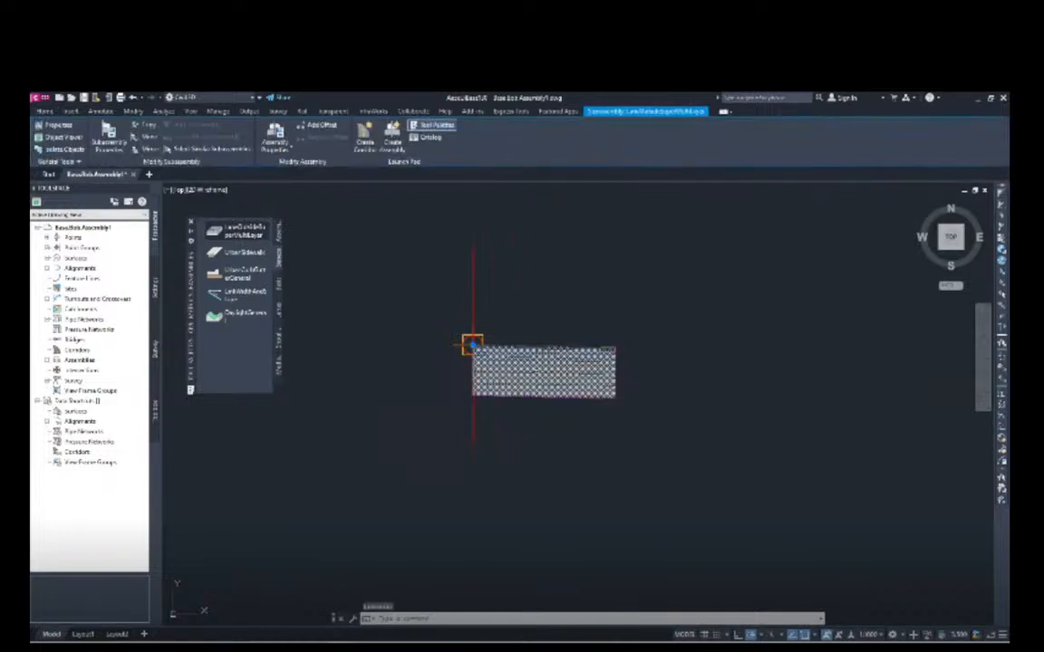
right_click(538, 376)
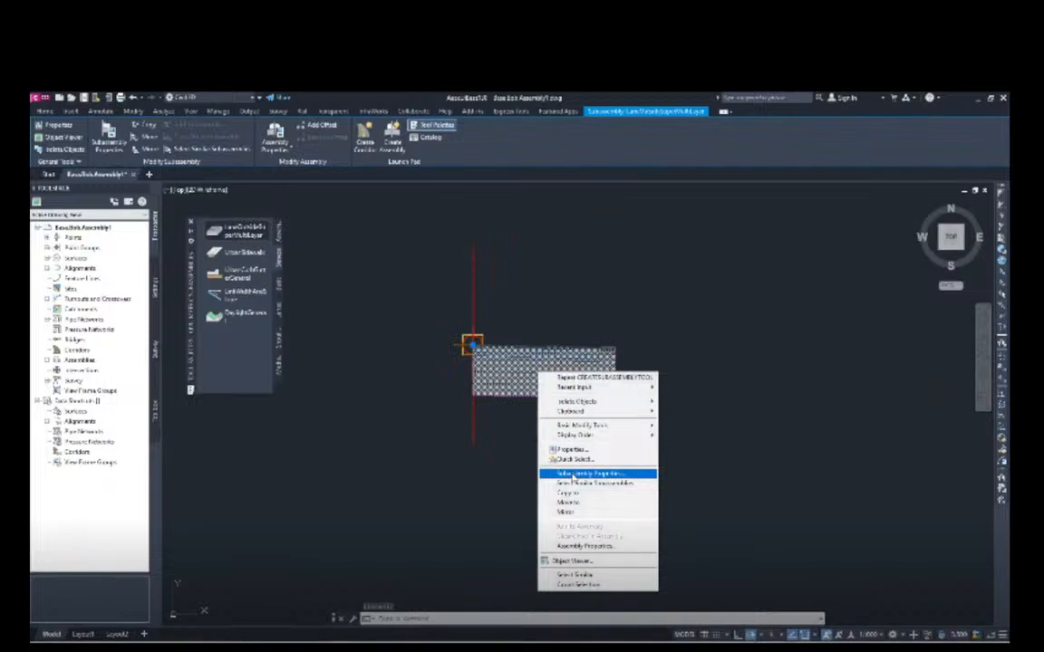
click(573, 474)
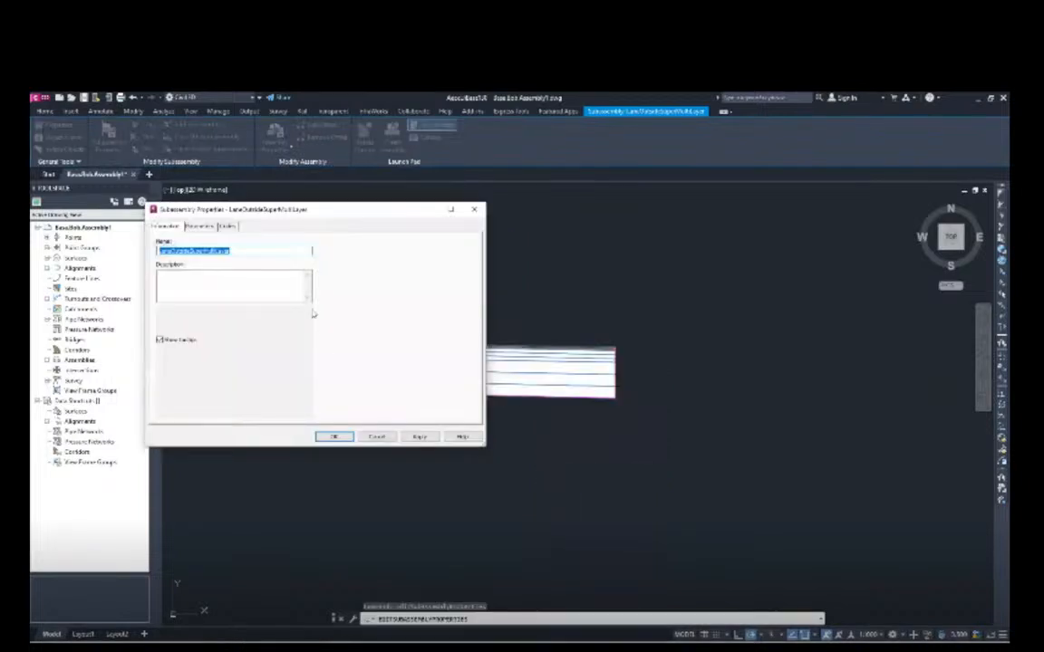
drag(328, 212, 288, 207)
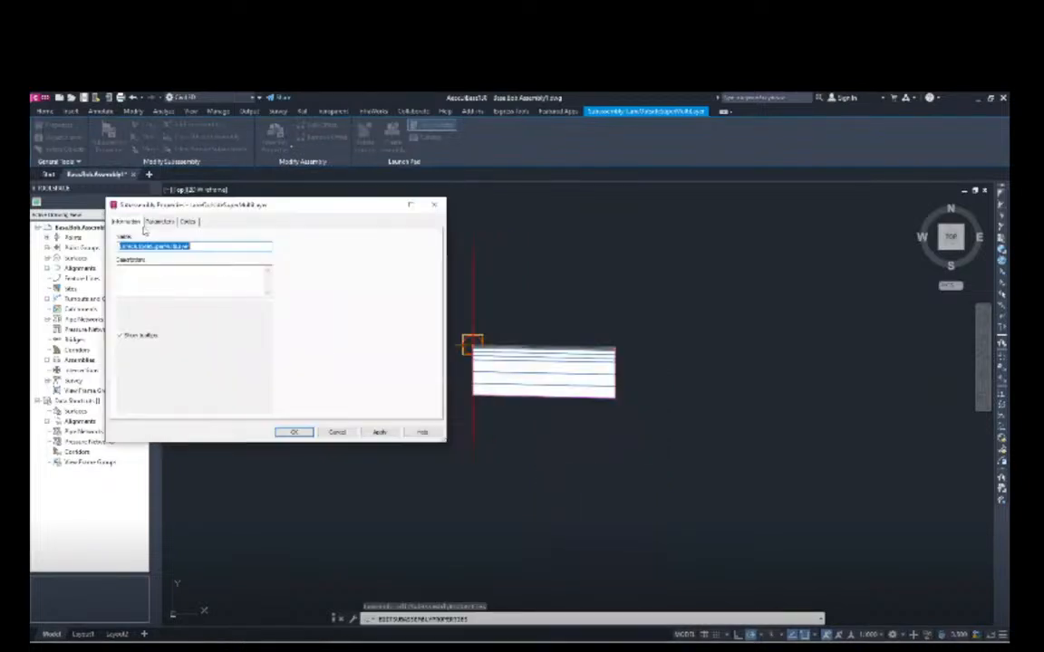
click(159, 222)
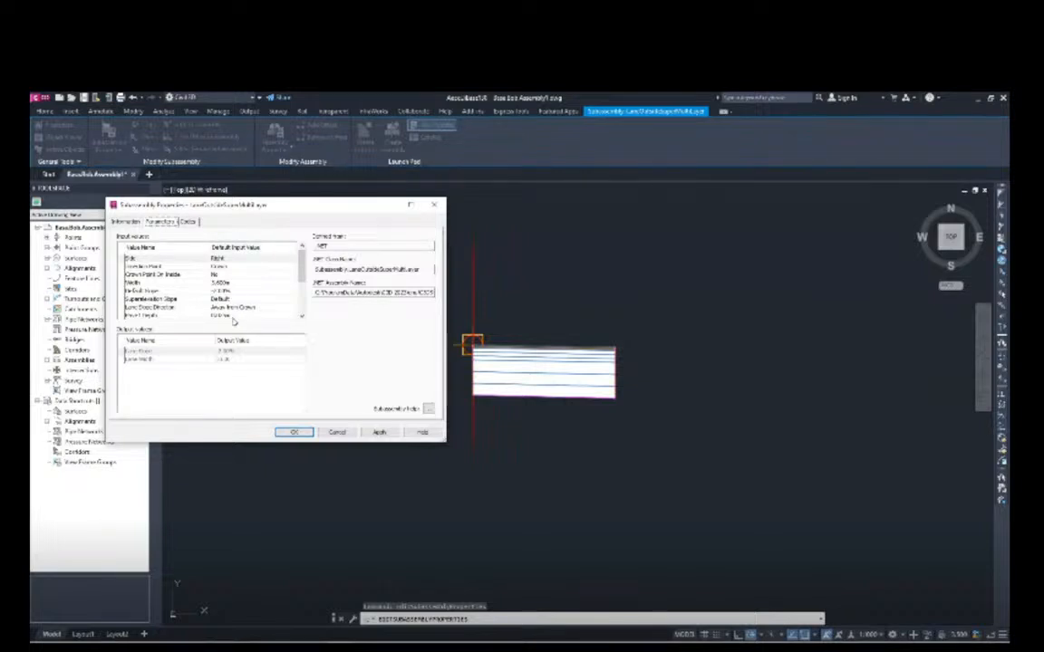
Check the lane width in the Acrobat instructions and set the subassembly's Width to 7.4 m.
key(alt+Tab)
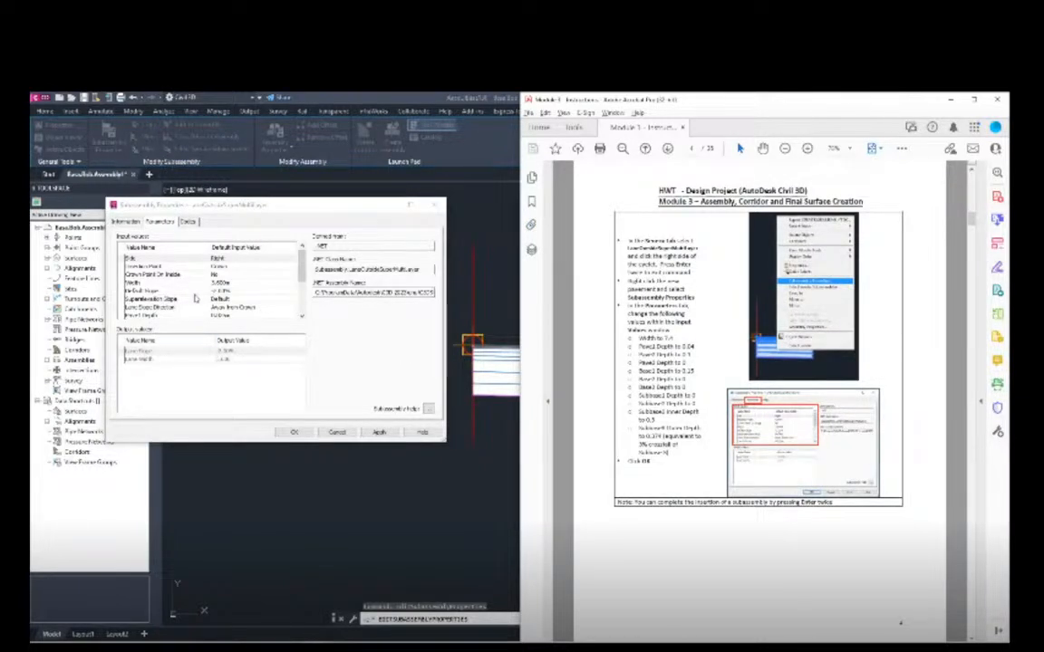
click(225, 284)
text(4)
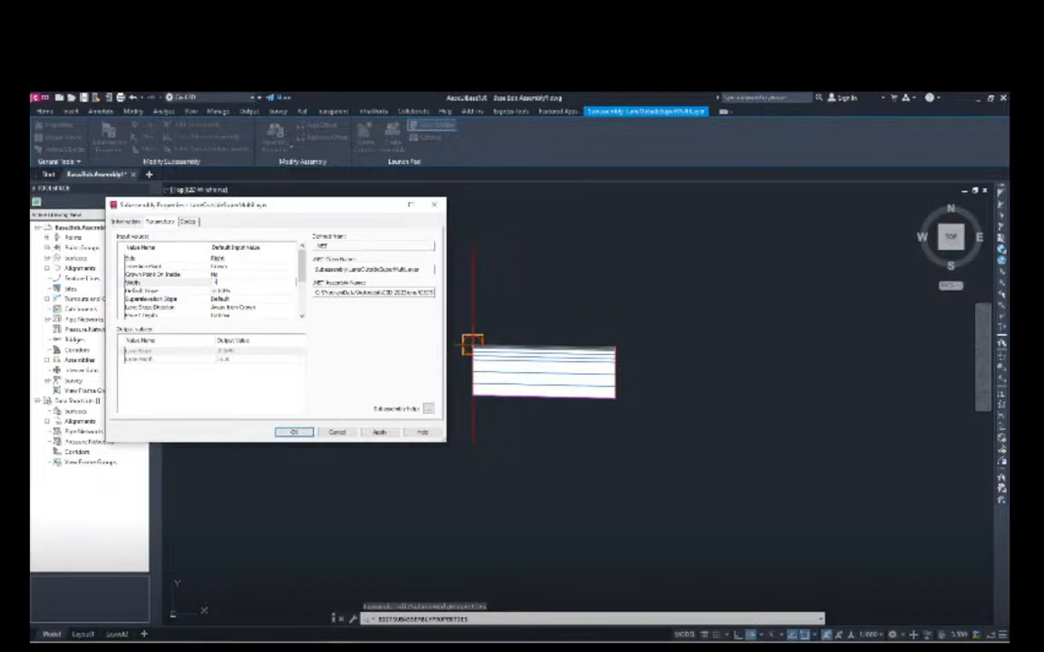
key(Return)
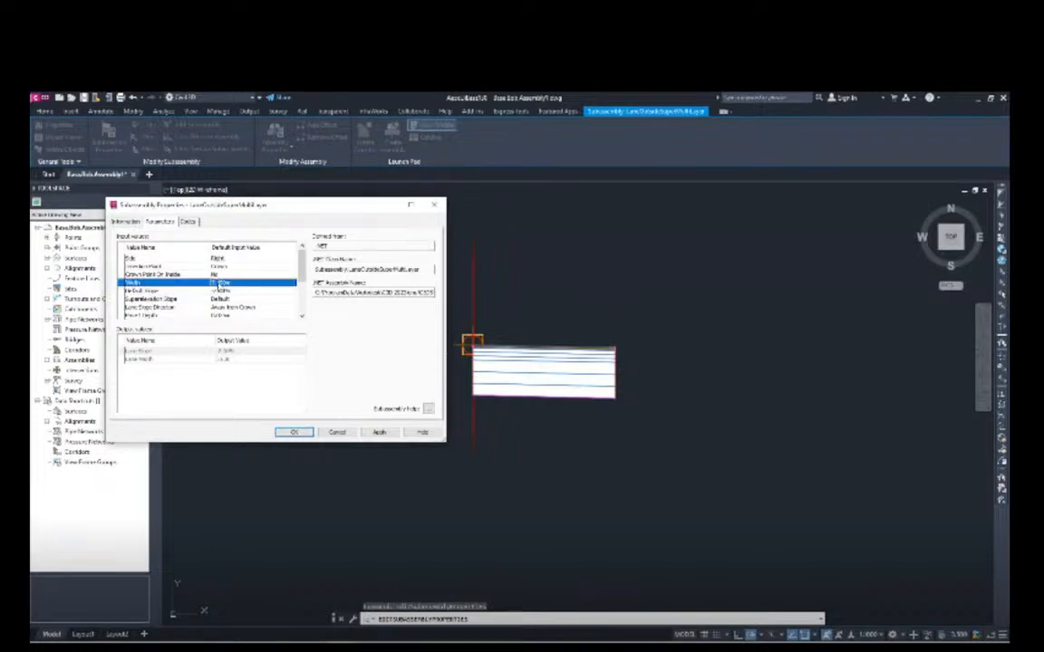
Check the instructions again and set the lane's Pave1 Depth to 0.04 m.
key(alt+Tab)
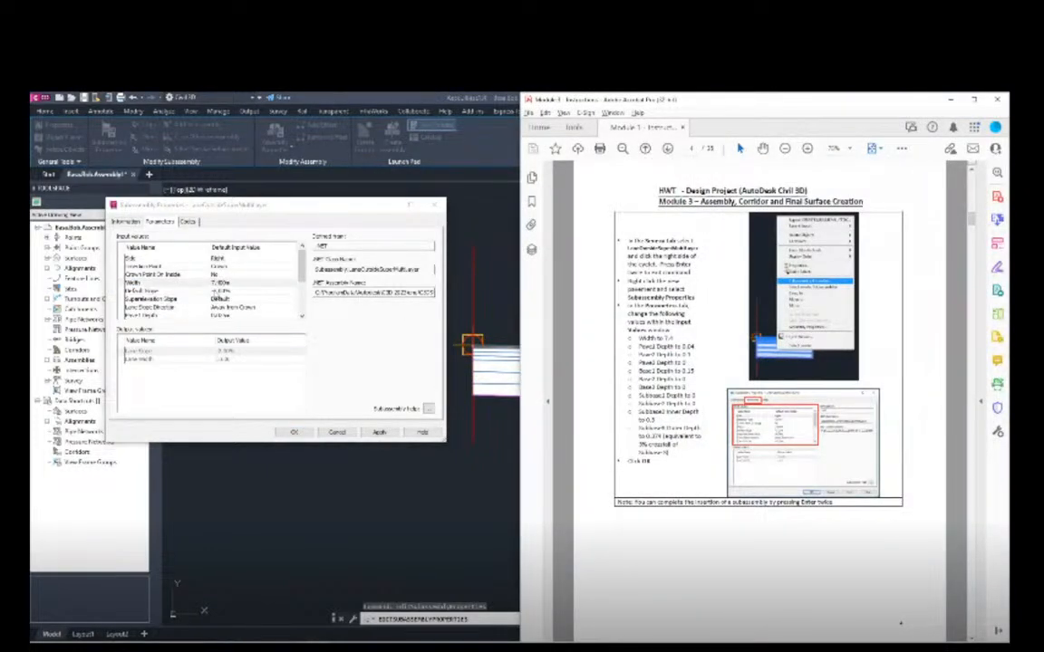
scroll(220, 296, down, 1)
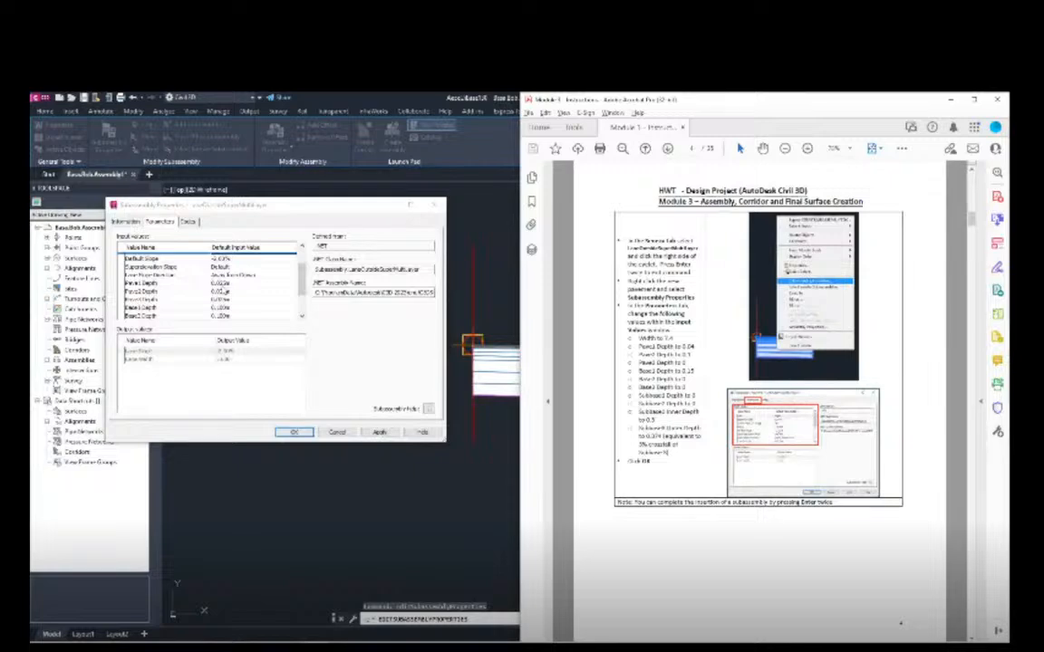
click(224, 284)
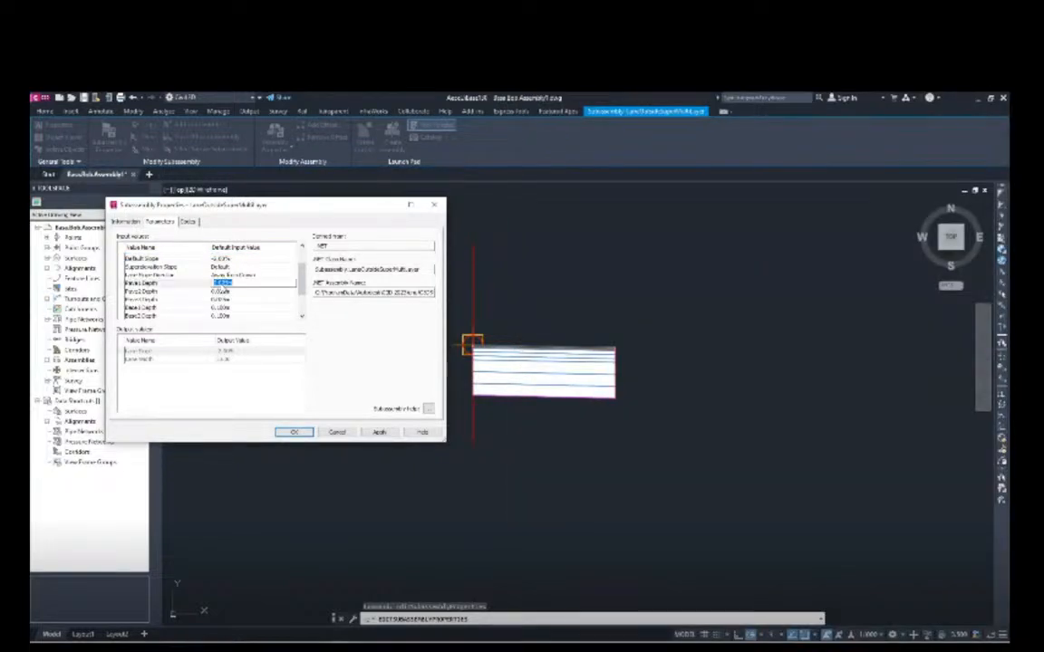
key(BackSpace)
text(.04)
key(Return)
Following the instructions, set the lane's Pave2 Depth to 0.1 m and its Pave3 Depth to 0.
key(alt+Tab)
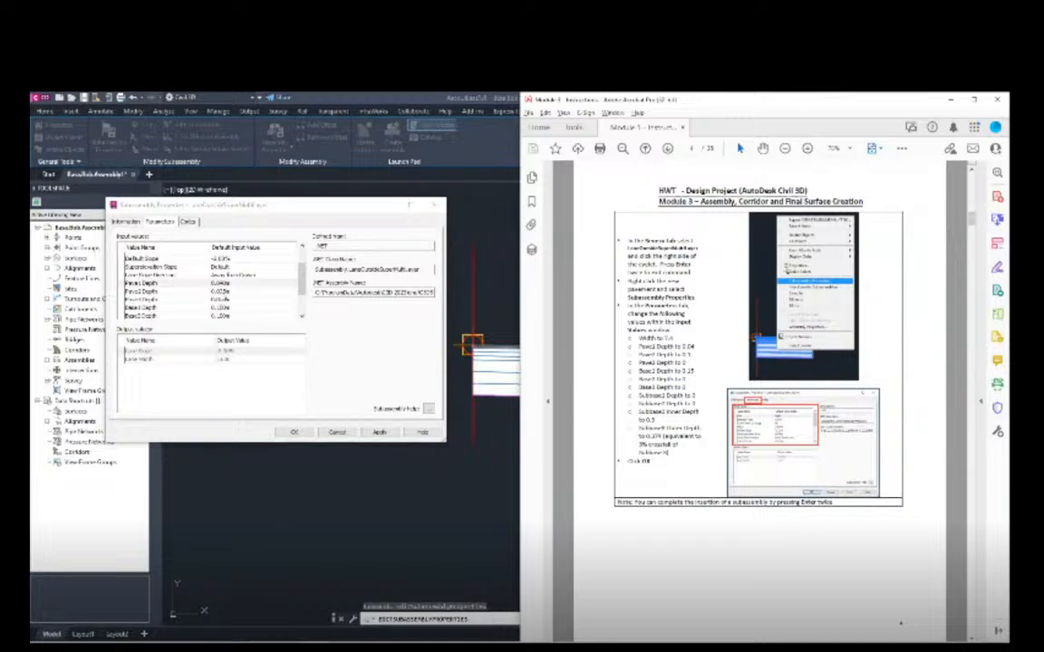
click(222, 291)
text(.12)
key(Return)
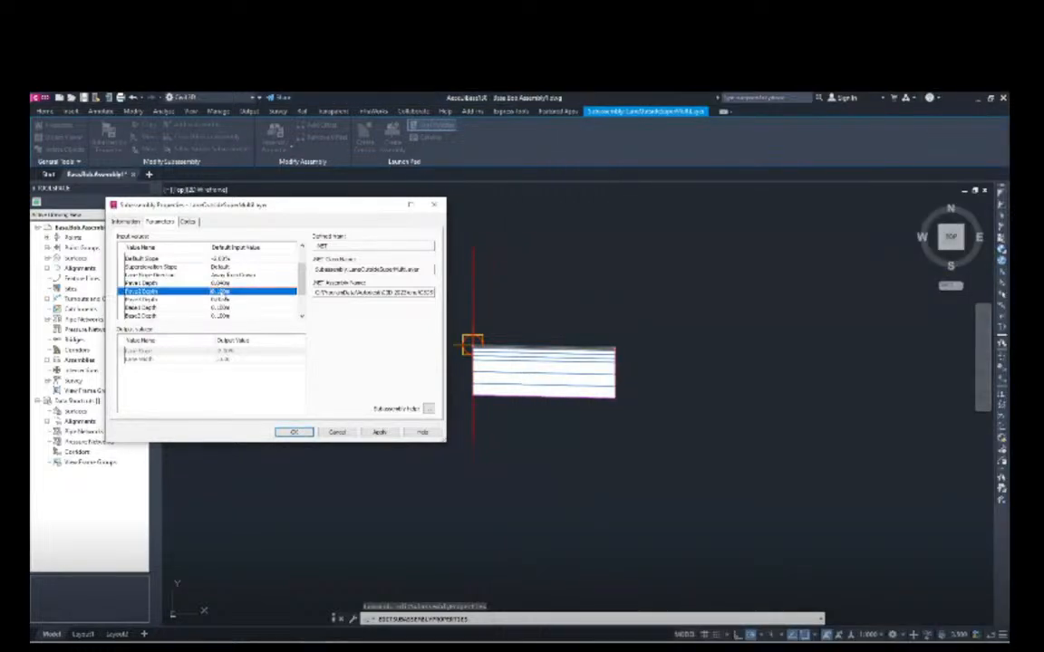
key(alt+Tab)
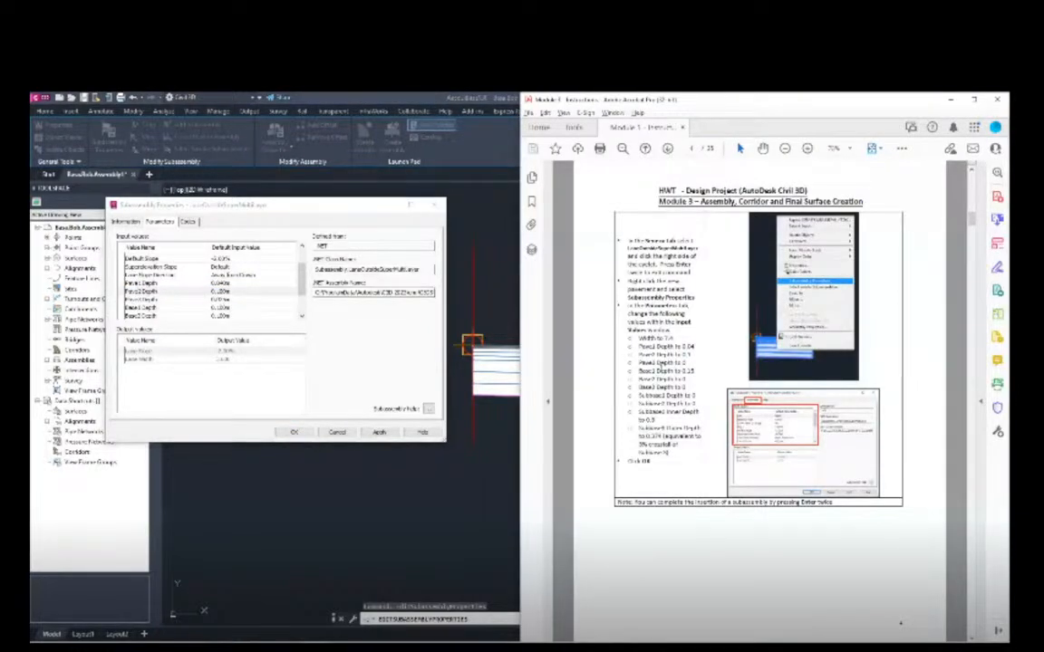
key(alt+Tab)
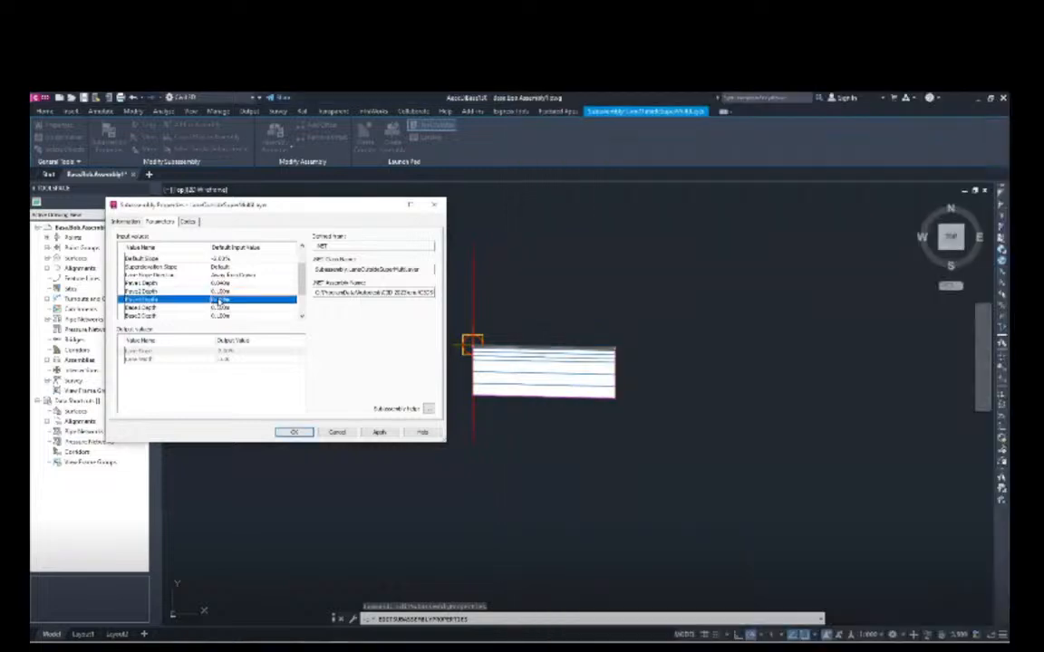
click(222, 300)
text(0)
key(Return)
Check the base layer value in the instructions and set the lane's Base1 Depth to 0.15 m.
key(alt+Tab)
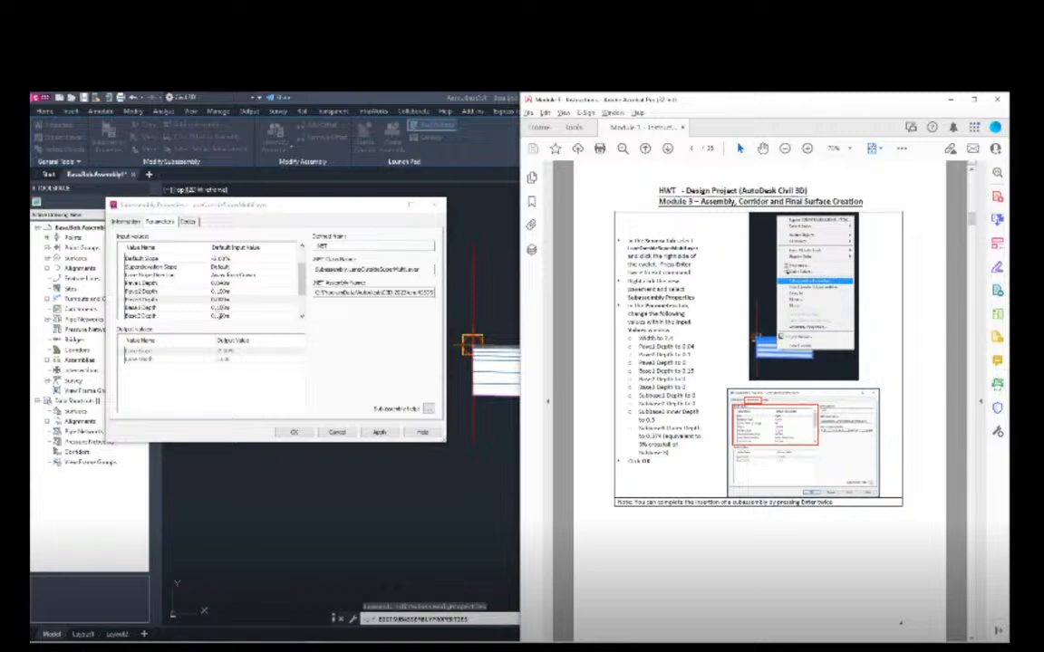
click(218, 309)
text(0)
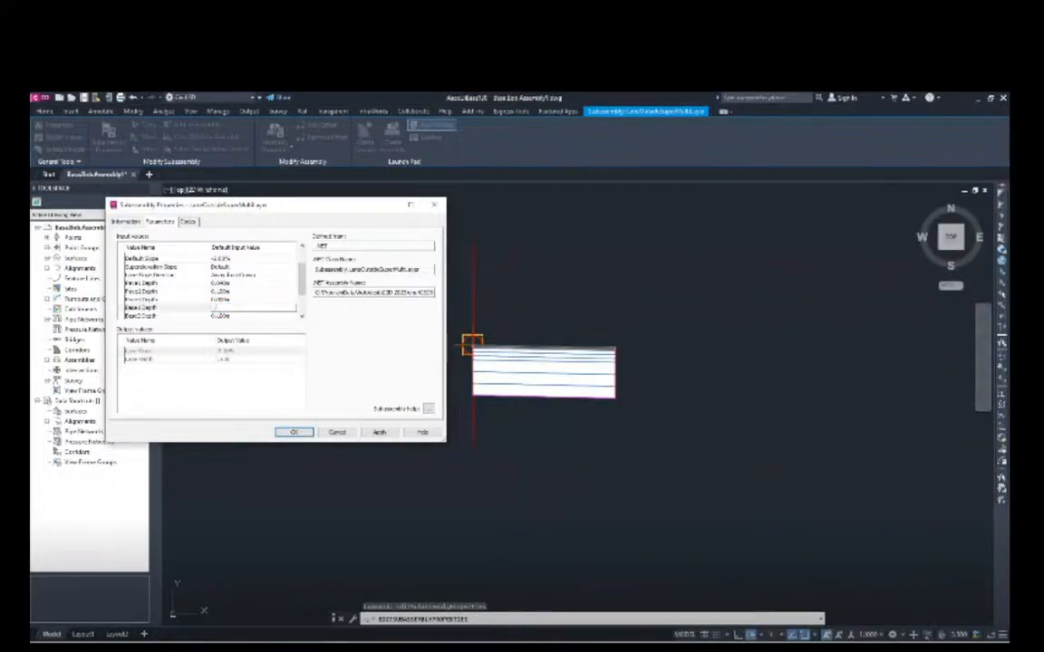
text(.15)
key(Return)
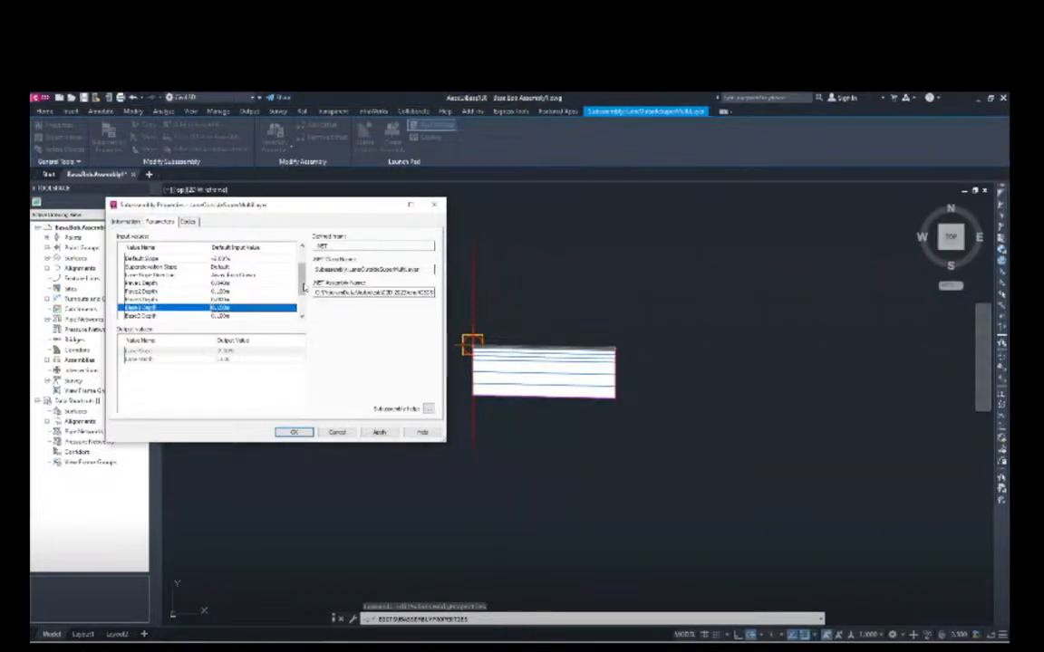
Following the instructions, set both the Base2 Depth and the Base3 Depth of the lane to 0.
drag(302, 288, 303, 317)
key(alt+Tab)
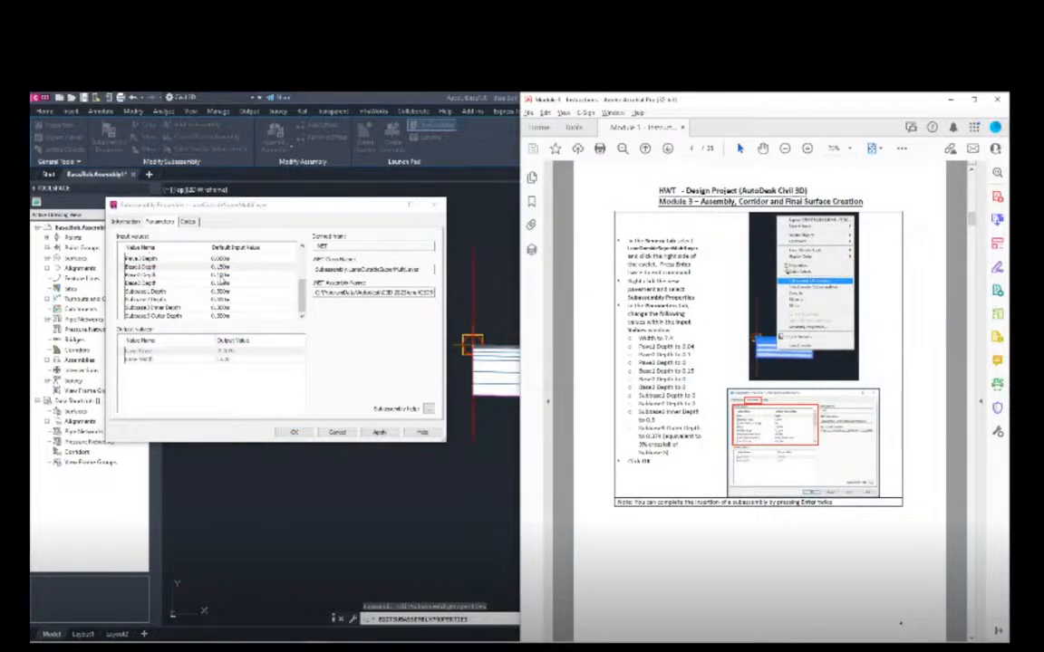
key(alt+Tab)
click(223, 277)
text(0)
key(Return)
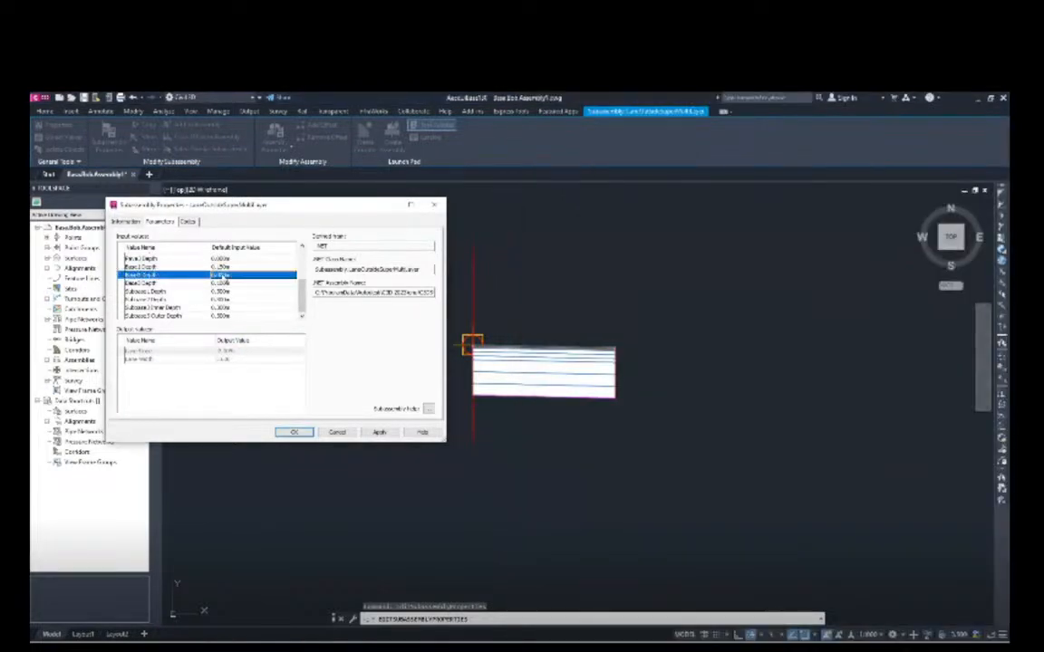
key(alt+Tab)
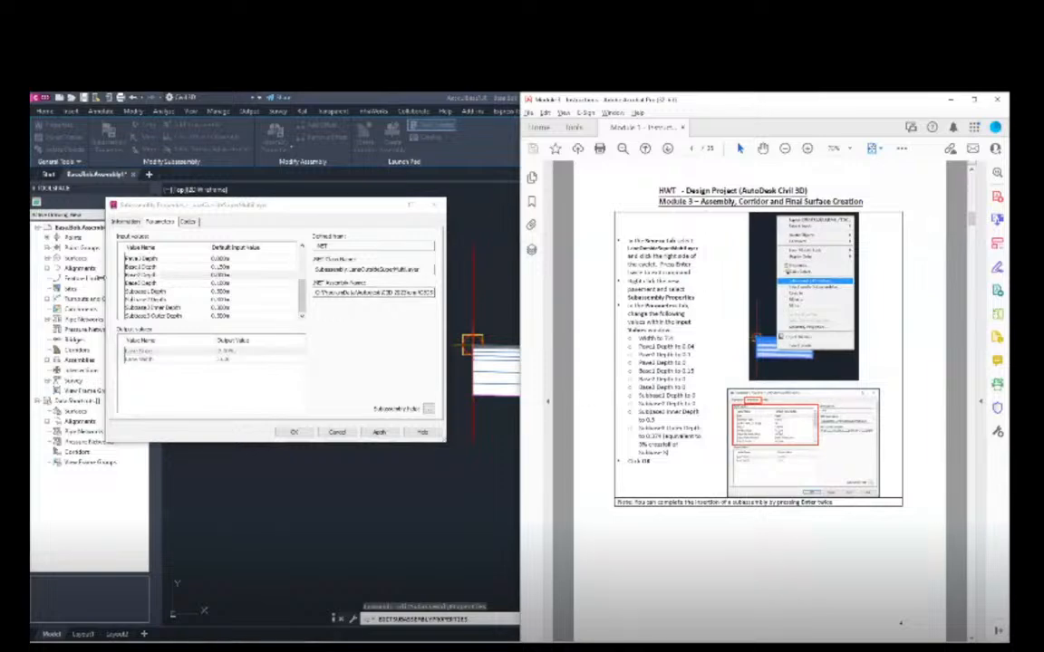
key(alt+Tab)
click(220, 284)
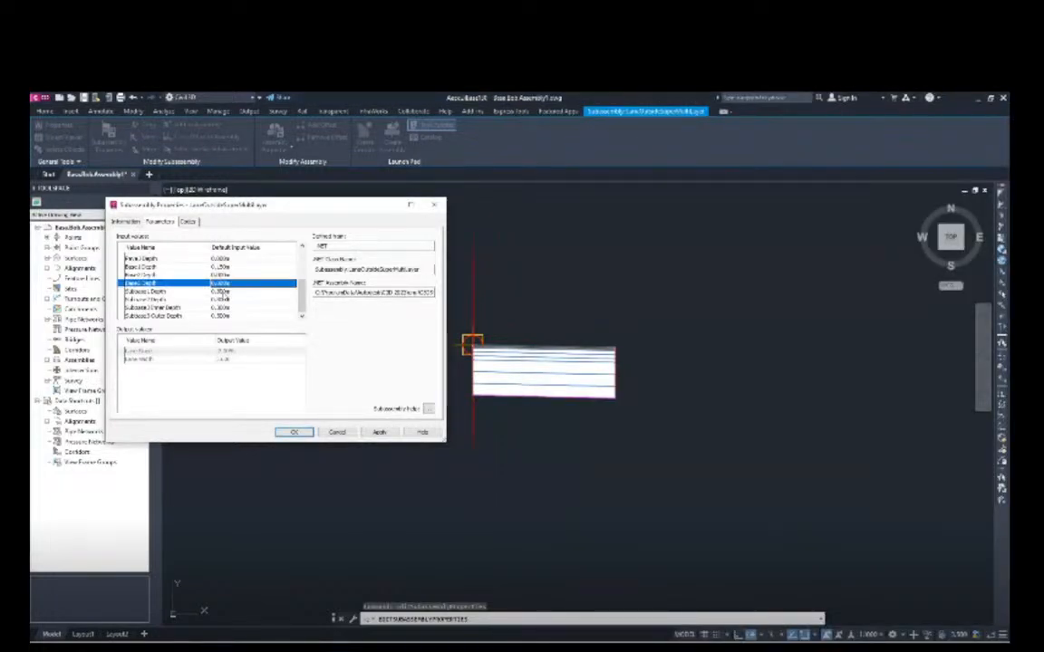
Following the instructions, set both the Subbase1 Depth and the Subbase2 Depth of the lane to 0.
key(alt+Tab)
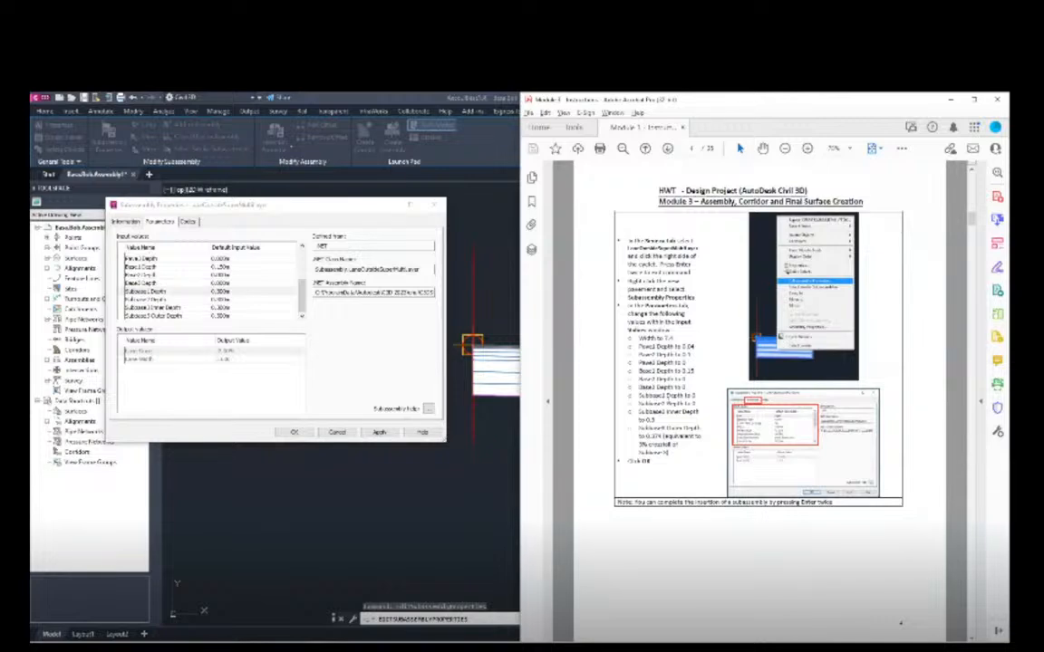
click(220, 290)
text(0)
key(Return)
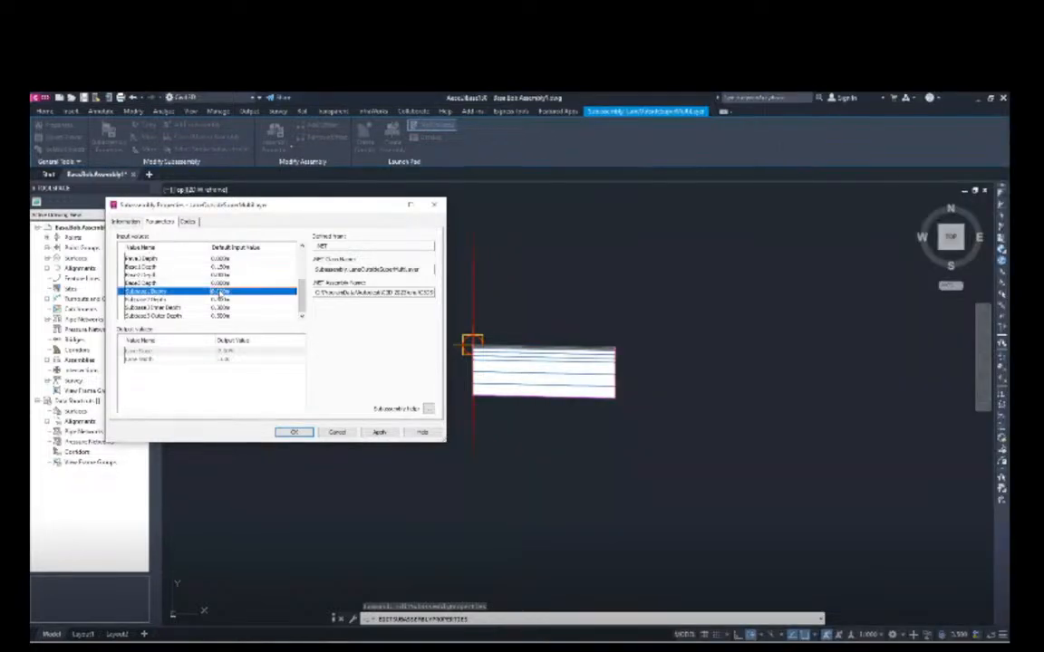
click(223, 300)
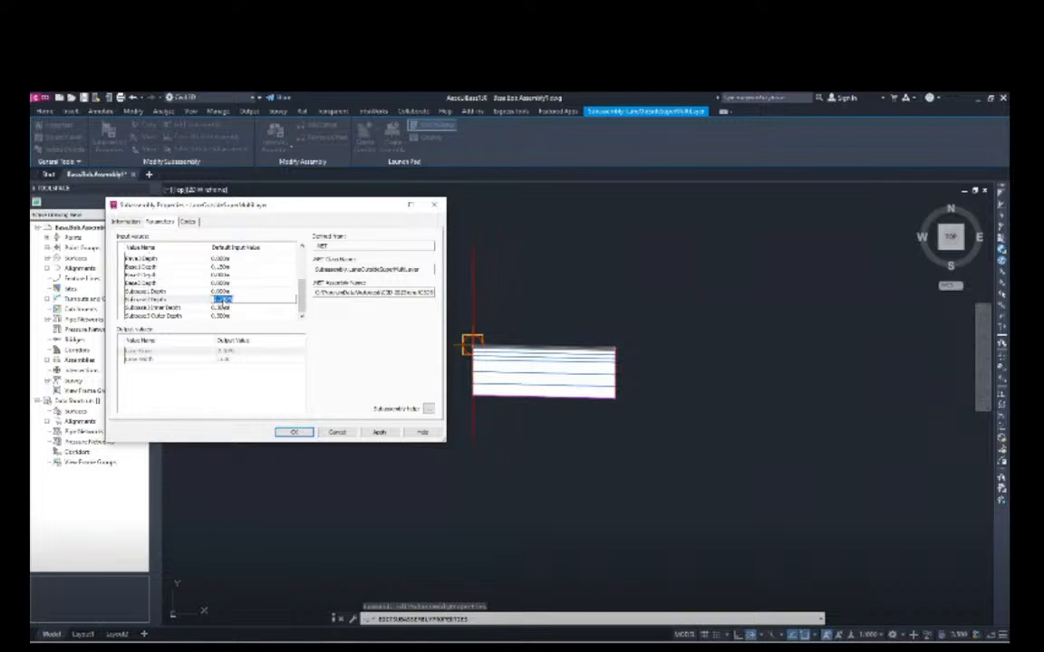
text(0)
key(Return)
Check the instructions, set the lane's Subbase3 Outer Depth to 0.374 m and accept the subassembly properties.
key(alt+Tab)
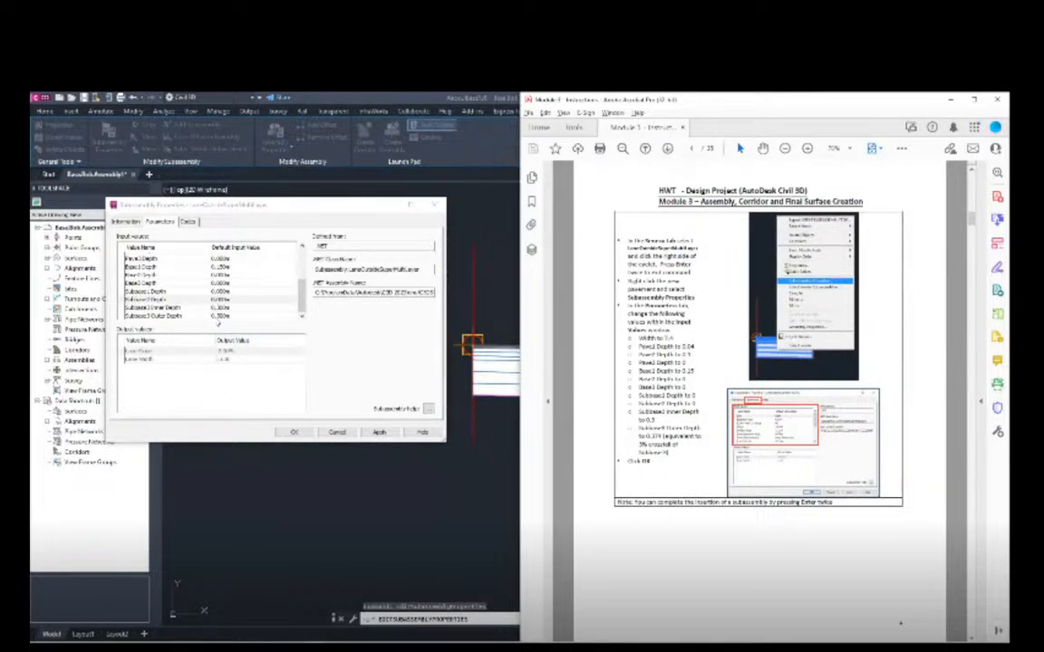
click(221, 315)
click(221, 315)
text(.)
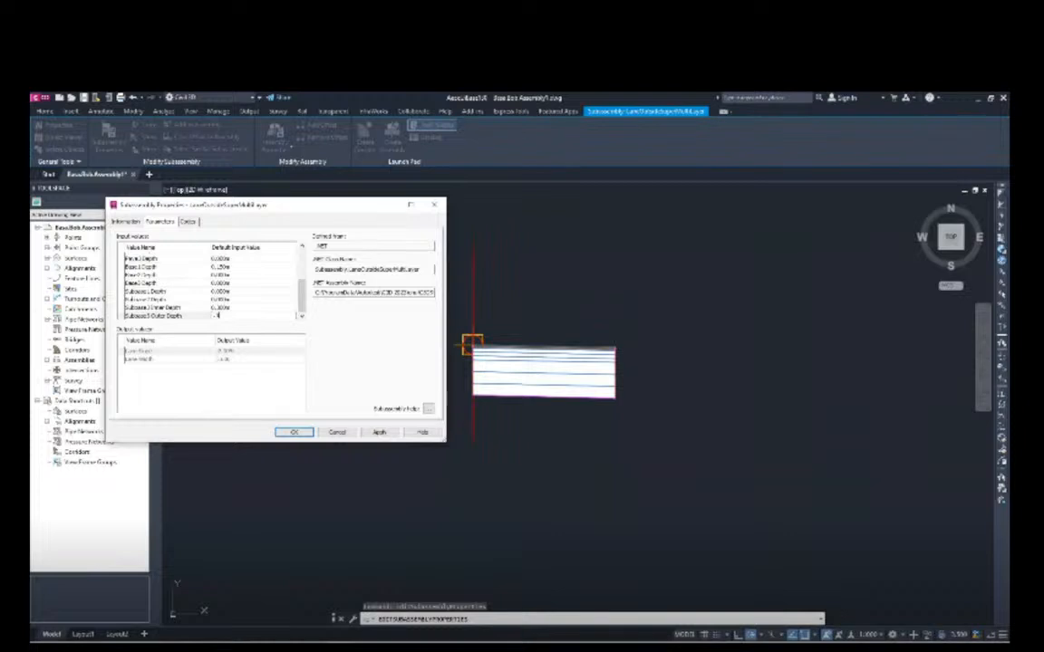
text(374)
key(Return)
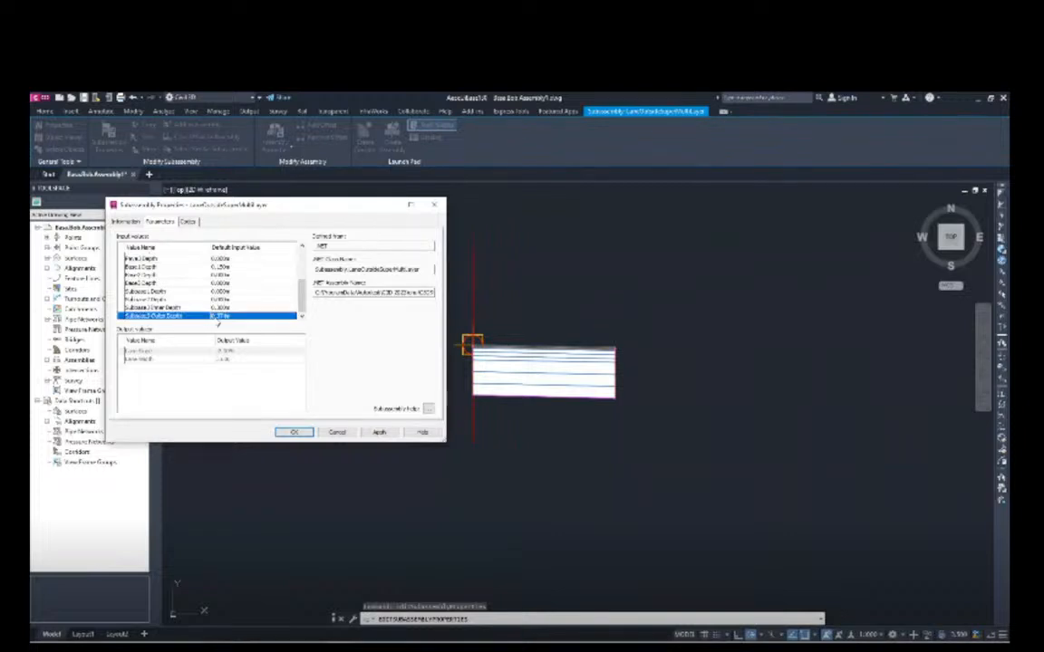
click(293, 433)
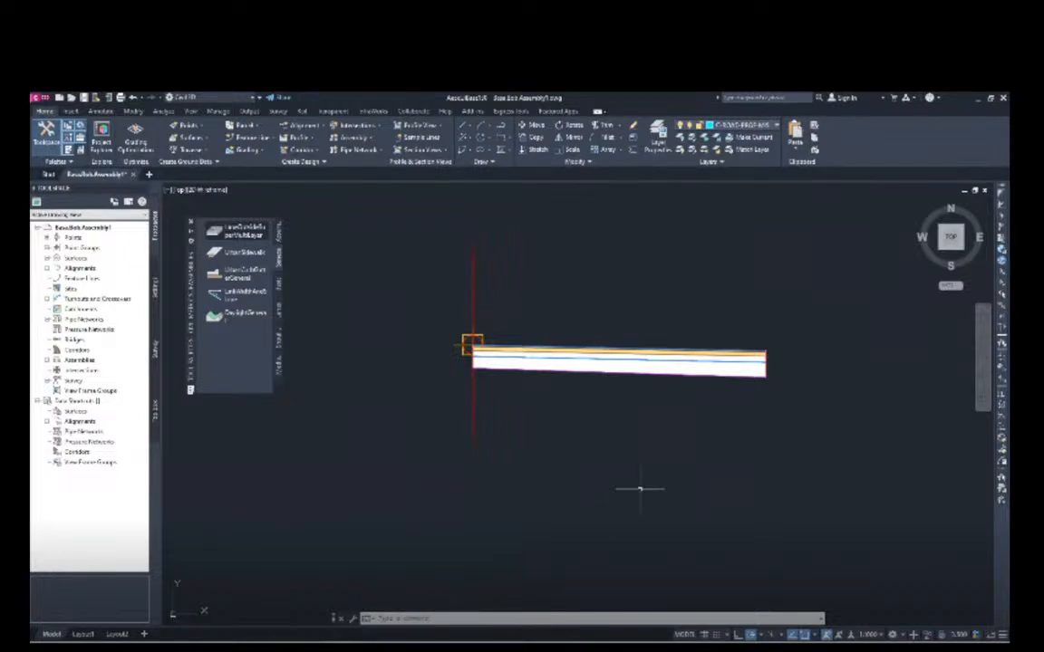
Page forward in the instructions to the mirroring section and mirror the lane subassembly to the left side of the assembly marker.
key(alt+Tab)
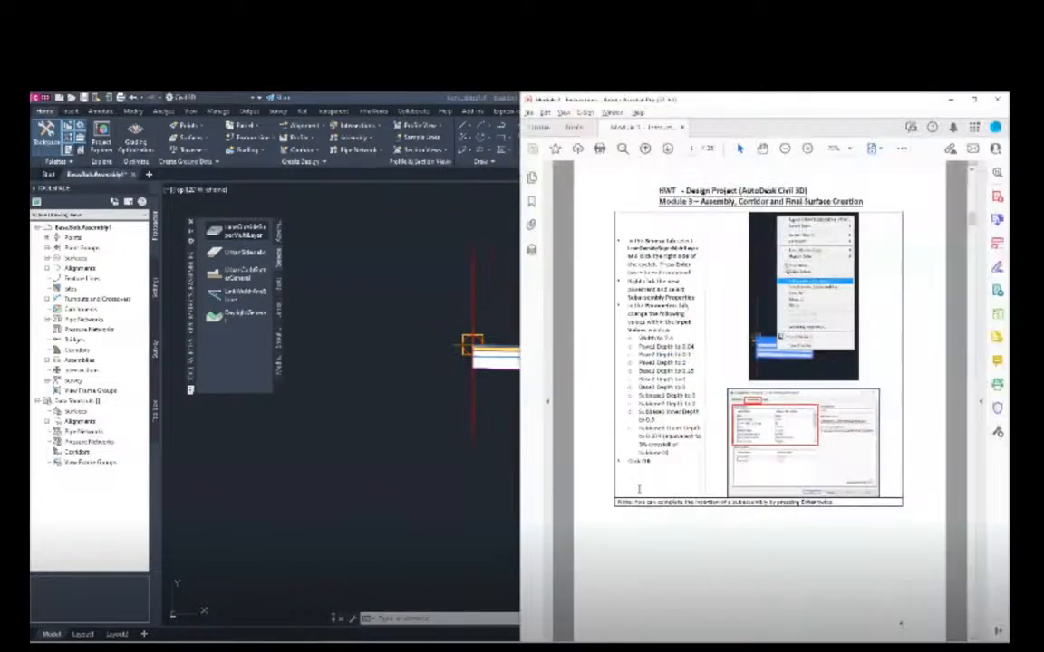
click(665, 149)
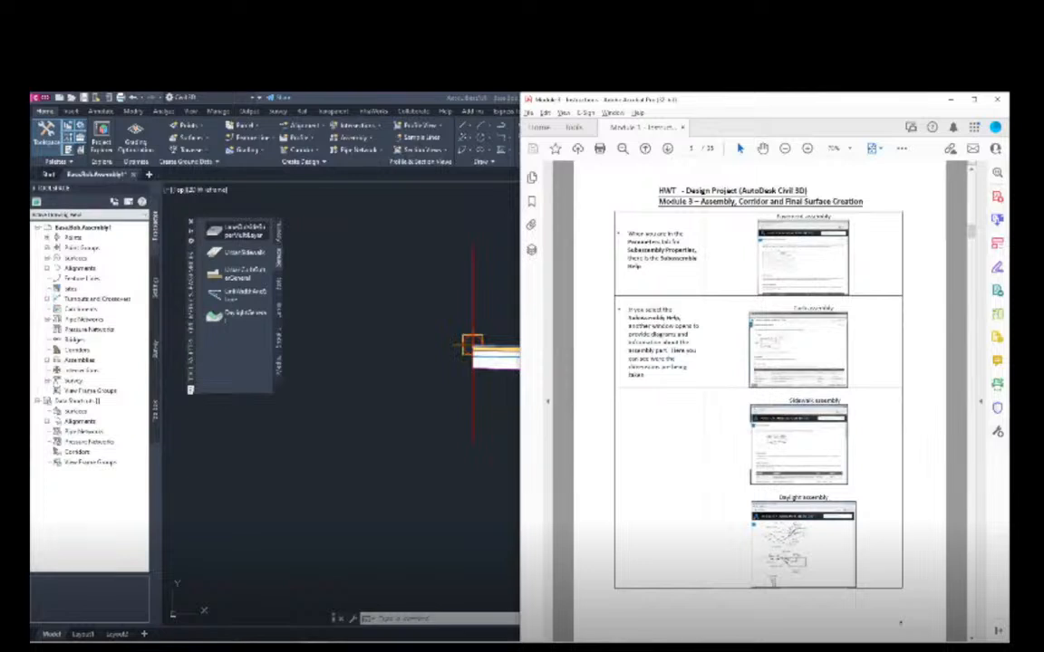
click(667, 150)
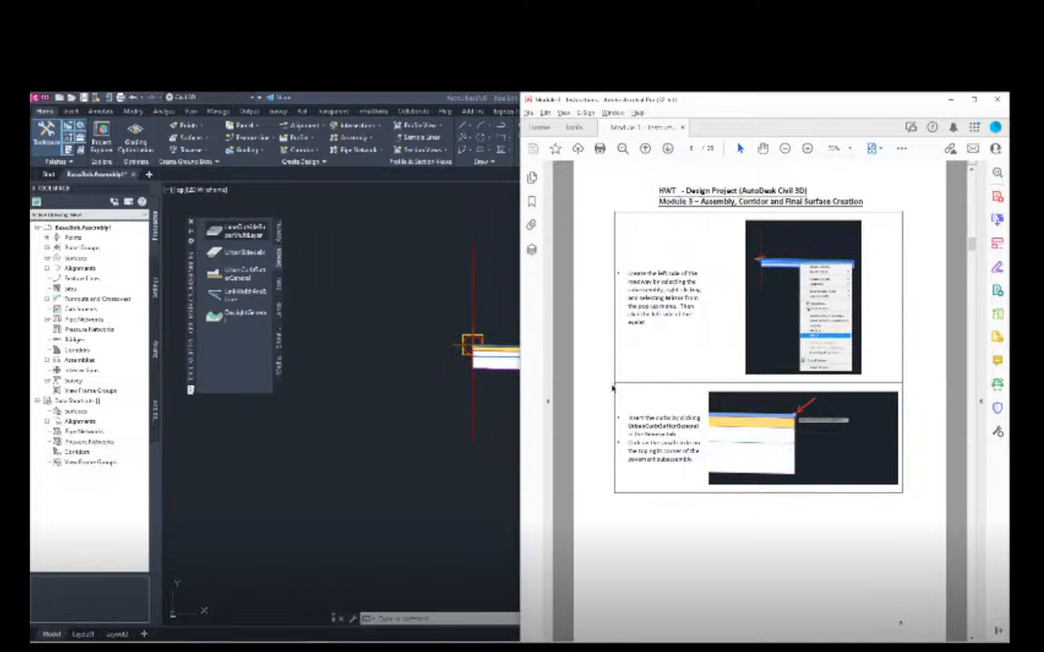
click(499, 419)
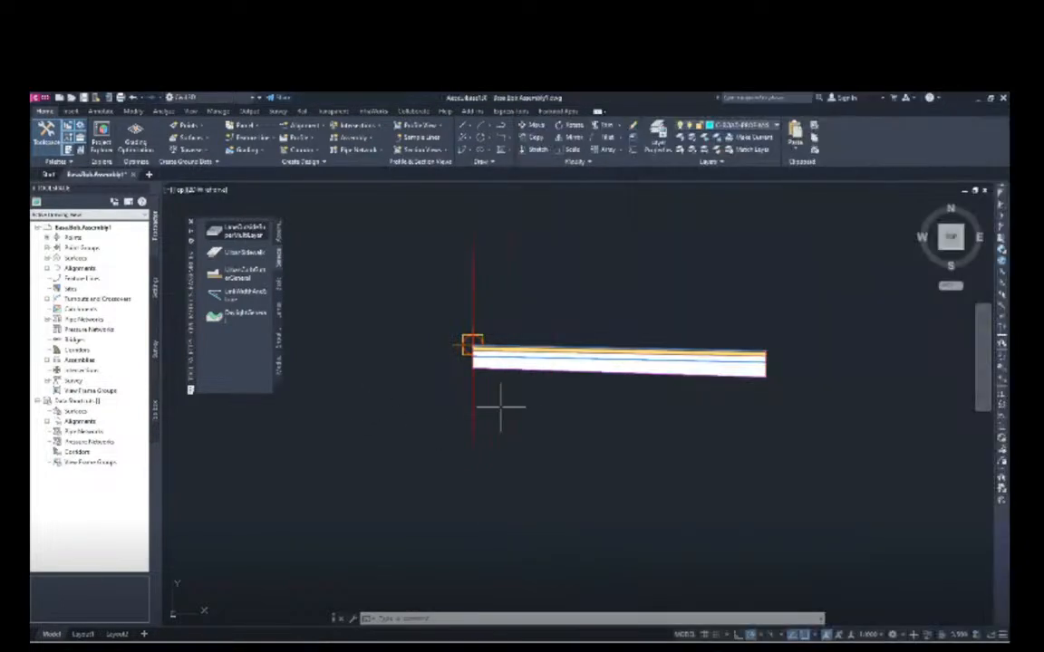
click(550, 358)
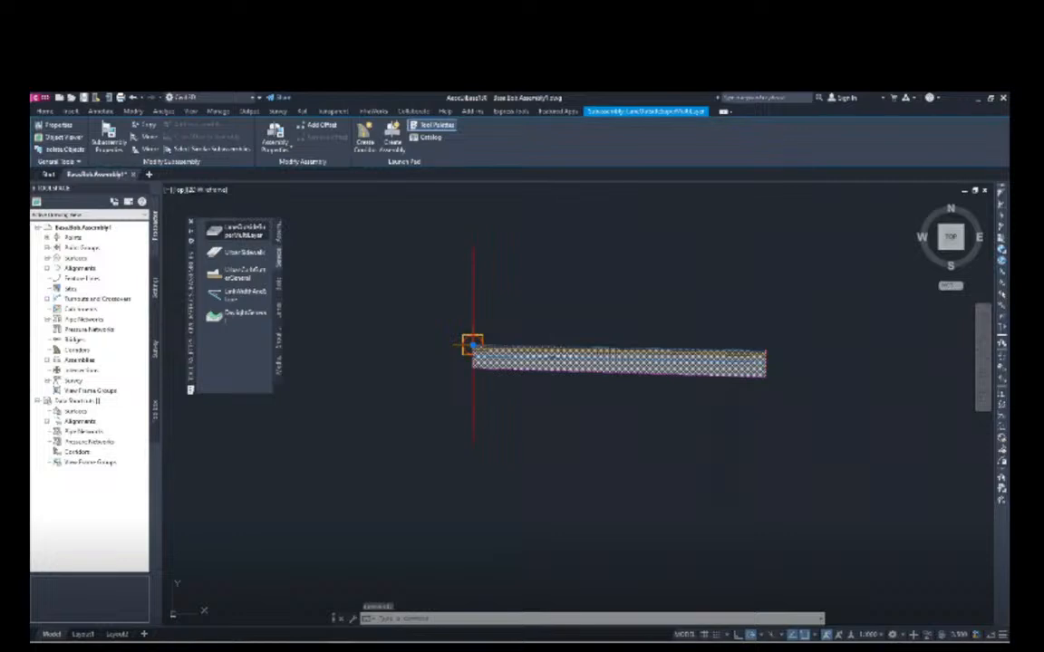
right_click(618, 359)
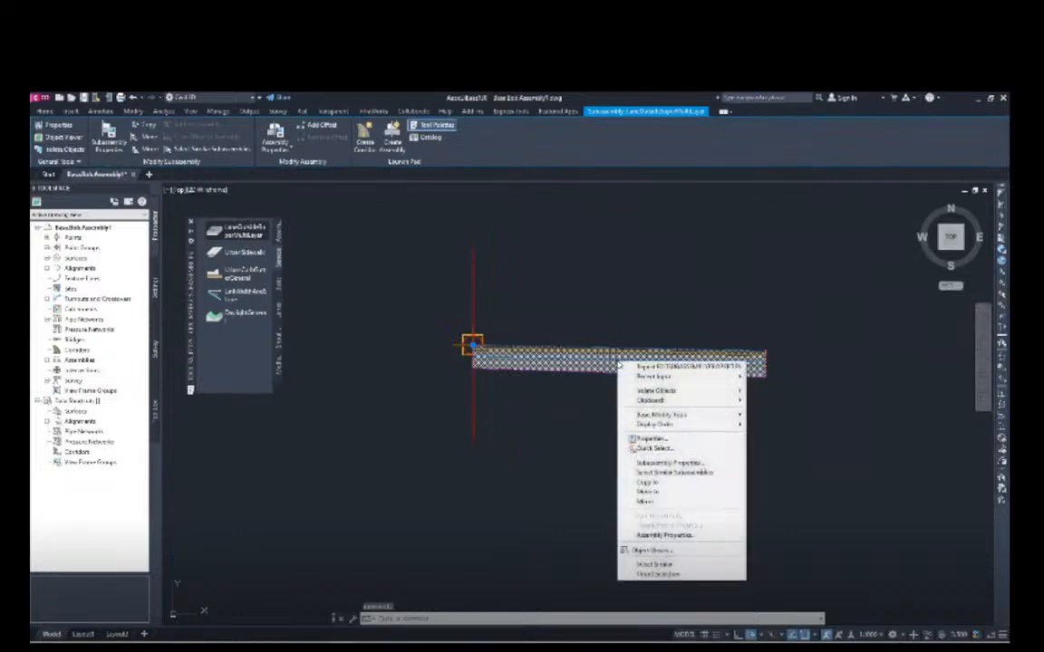
click(647, 501)
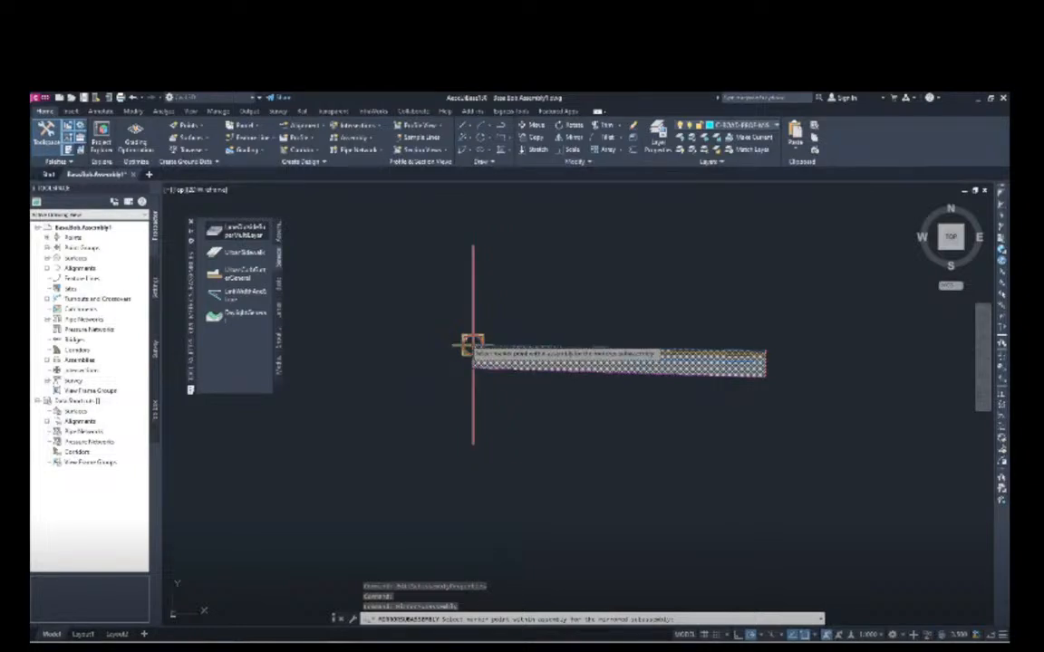
click(470, 343)
key(Escape)
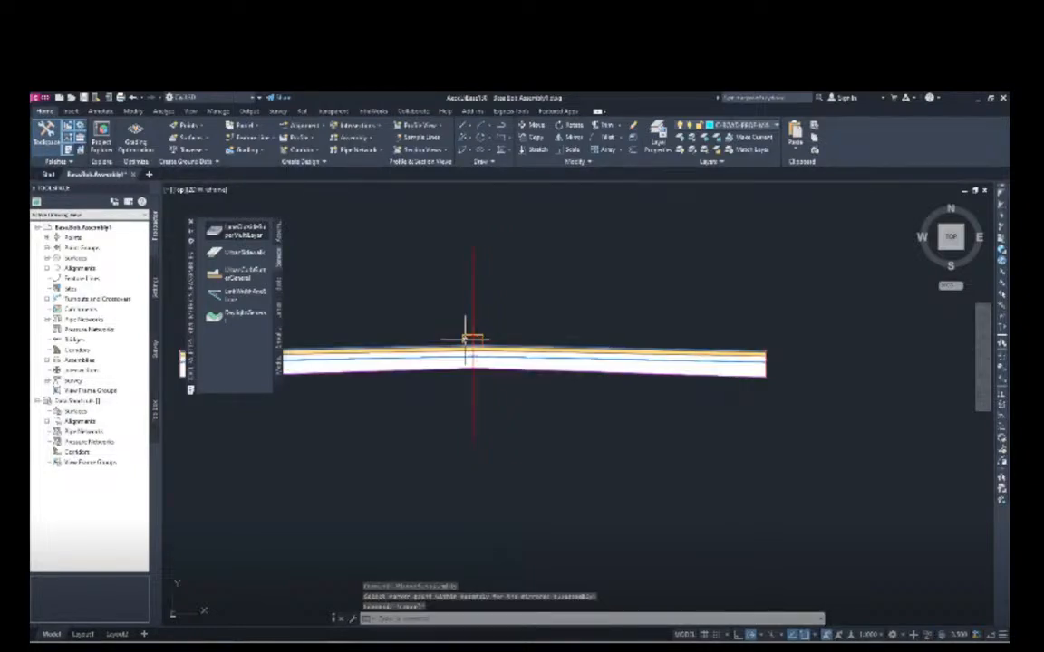
Following the instructions, attach an UrbanCurbGutterGeneral subassembly to the top outer marker point of the right lane.
mouse_move(525, 427)
middle_down()
mouse_move(648, 415)
mouse_move(666, 431)
middle_up()
scroll(557, 426, up, 1)
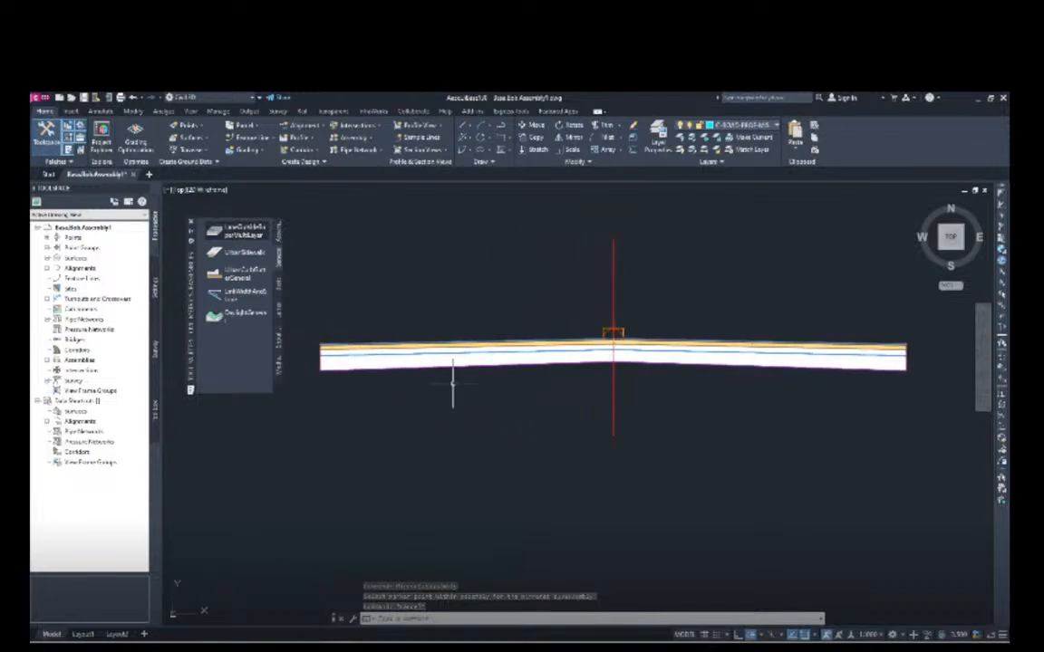
middle_drag(906, 419, 838, 392)
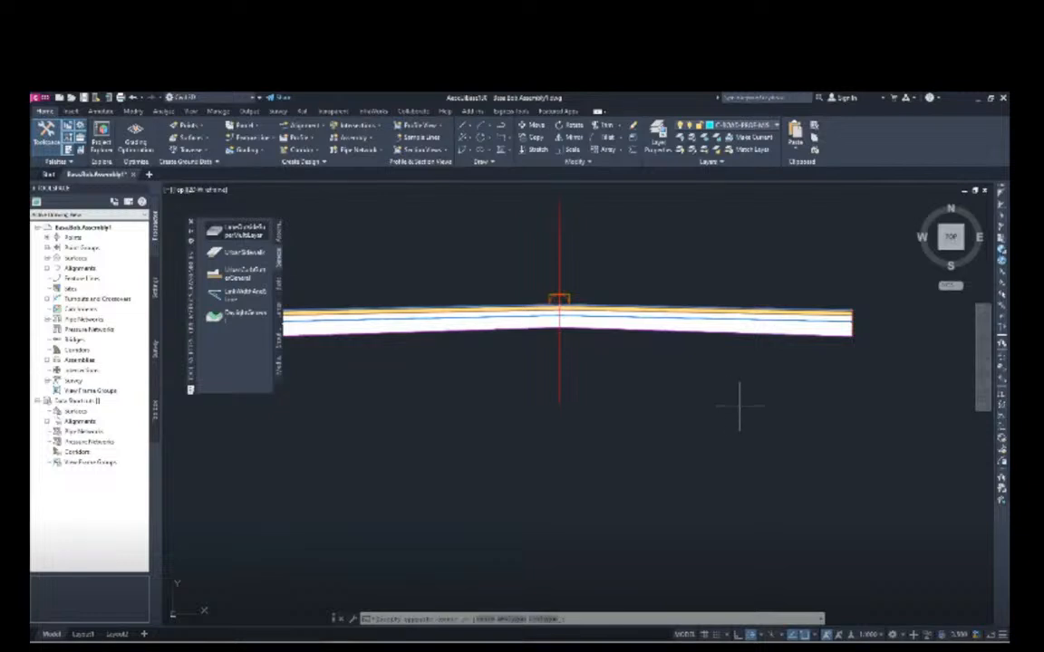
click(741, 408)
key(Escape)
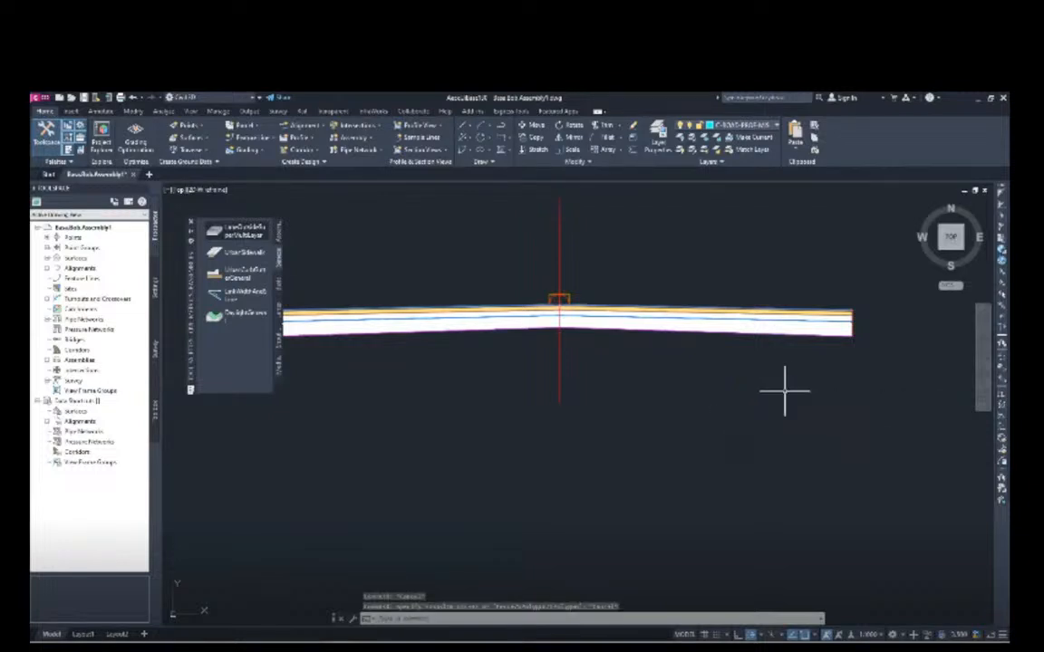
middle_drag(785, 389, 710, 415)
key(alt+Tab)
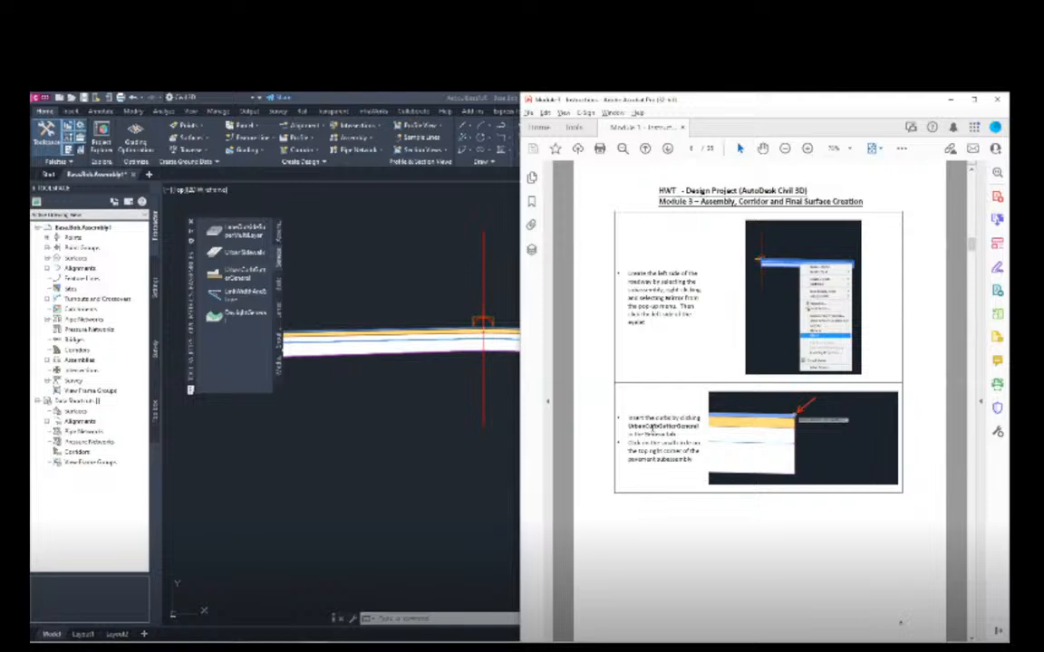
click(236, 278)
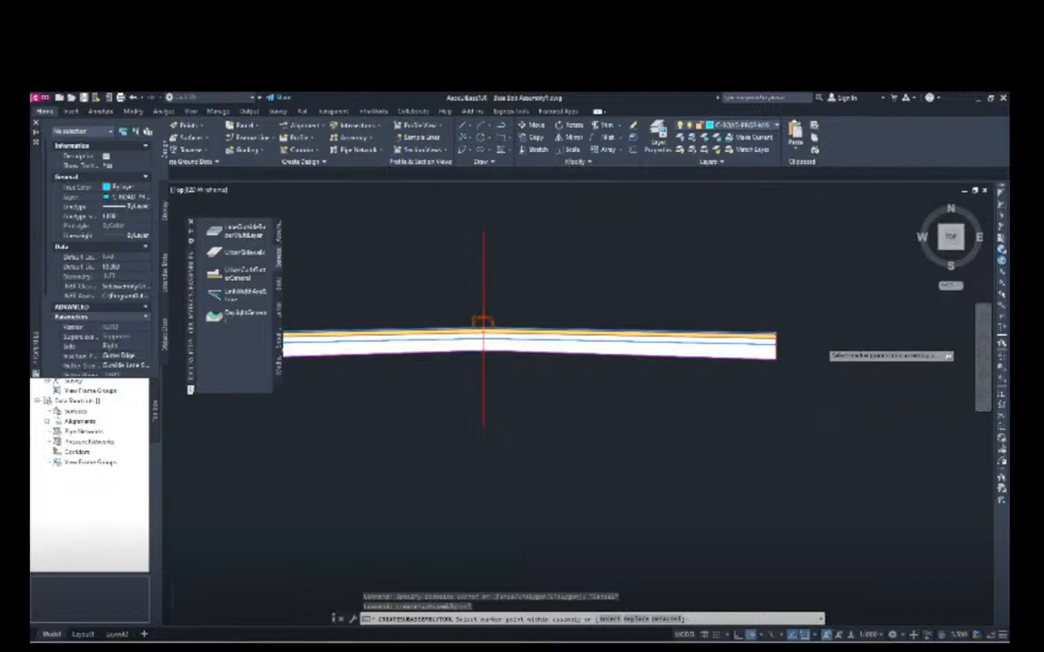
scroll(707, 326, up, 5)
scroll(696, 316, up, 4)
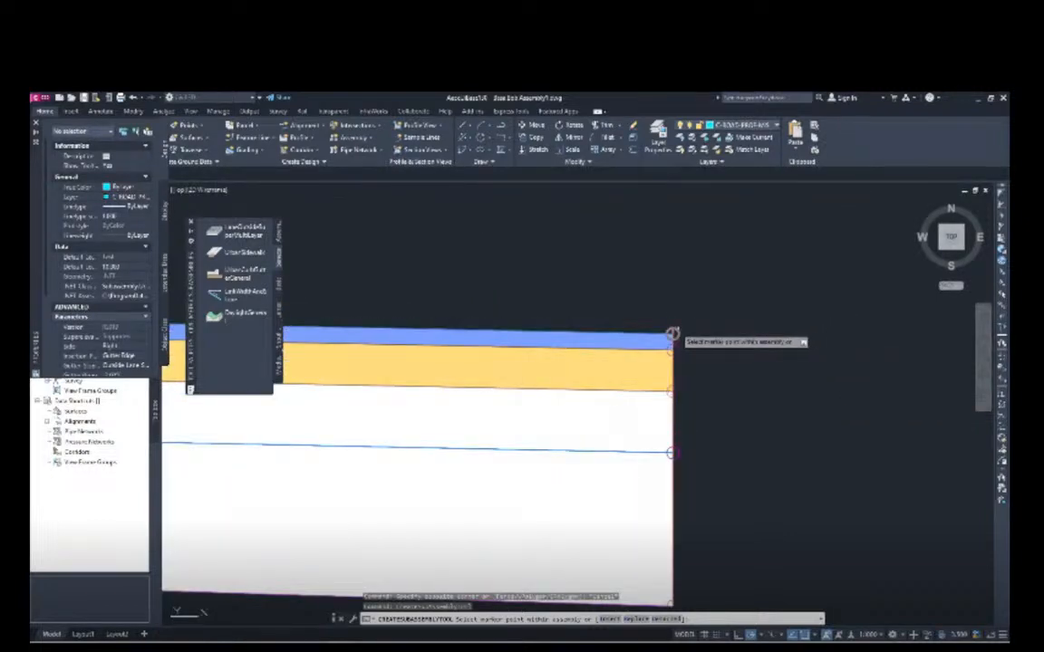
click(672, 334)
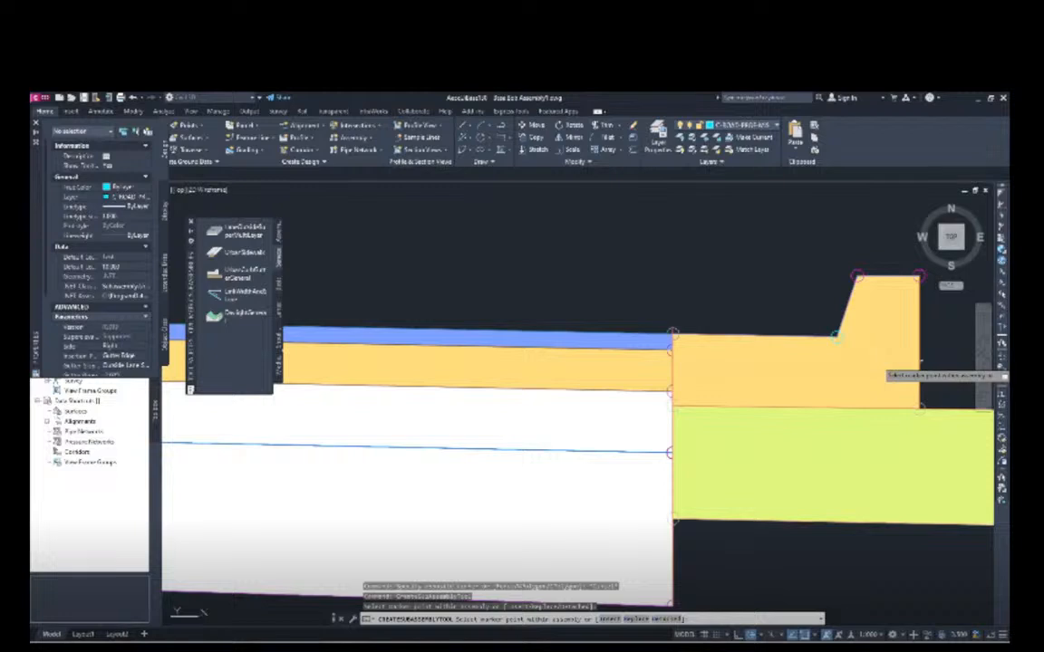
key(Escape)
Open the parameters in the subassembly properties of the right curb and gutter.
scroll(861, 349, down, 4)
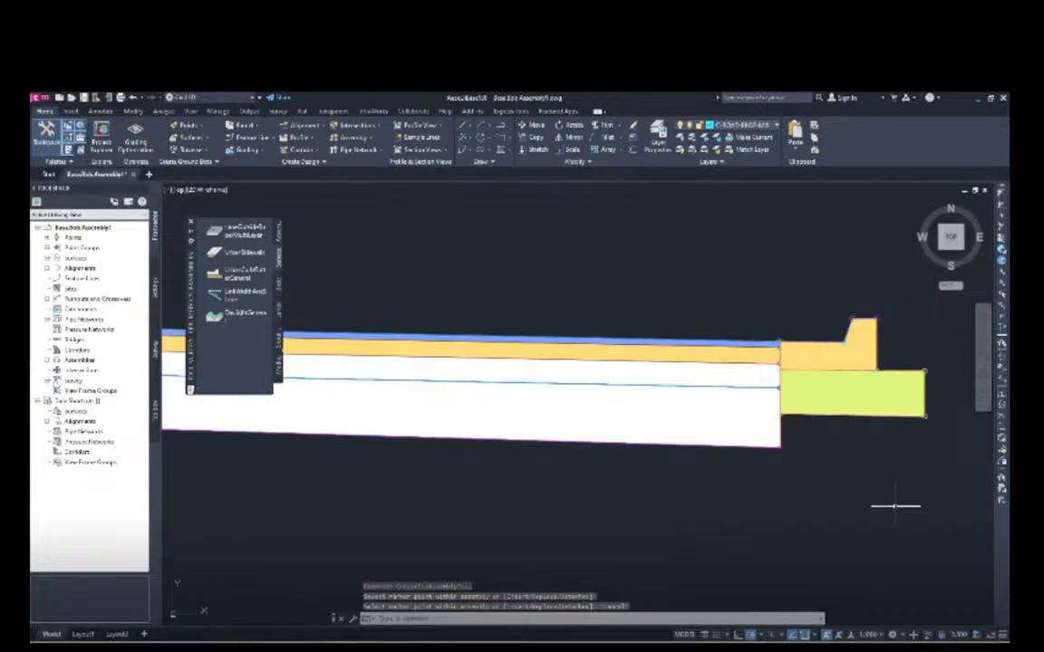
mouse_move(900, 474)
middle_down()
mouse_move(763, 458)
mouse_move(773, 458)
middle_up()
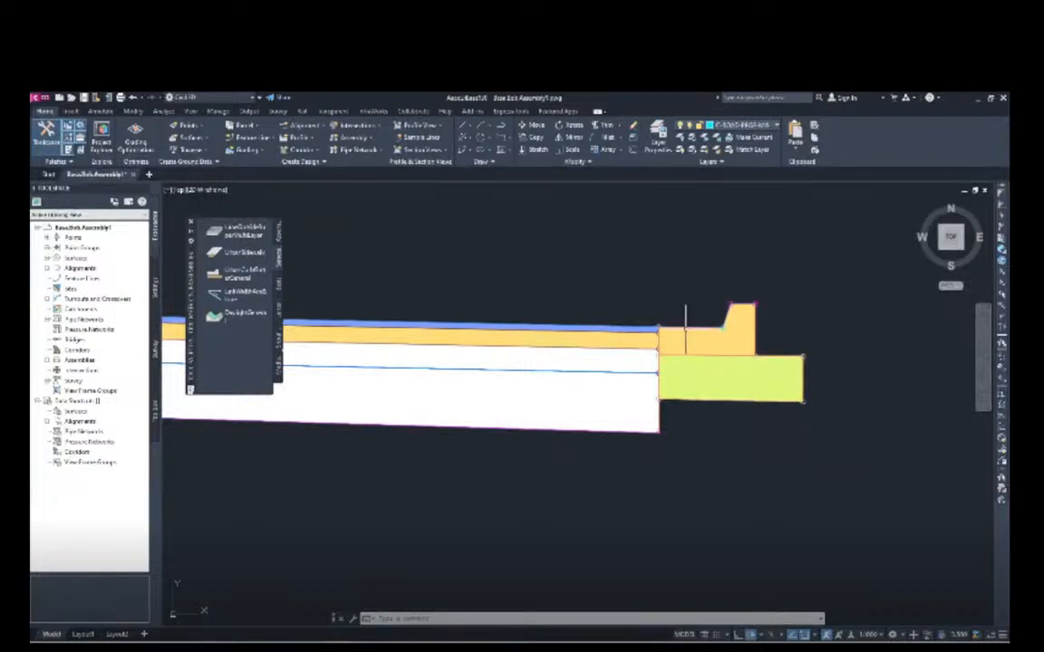
click(685, 328)
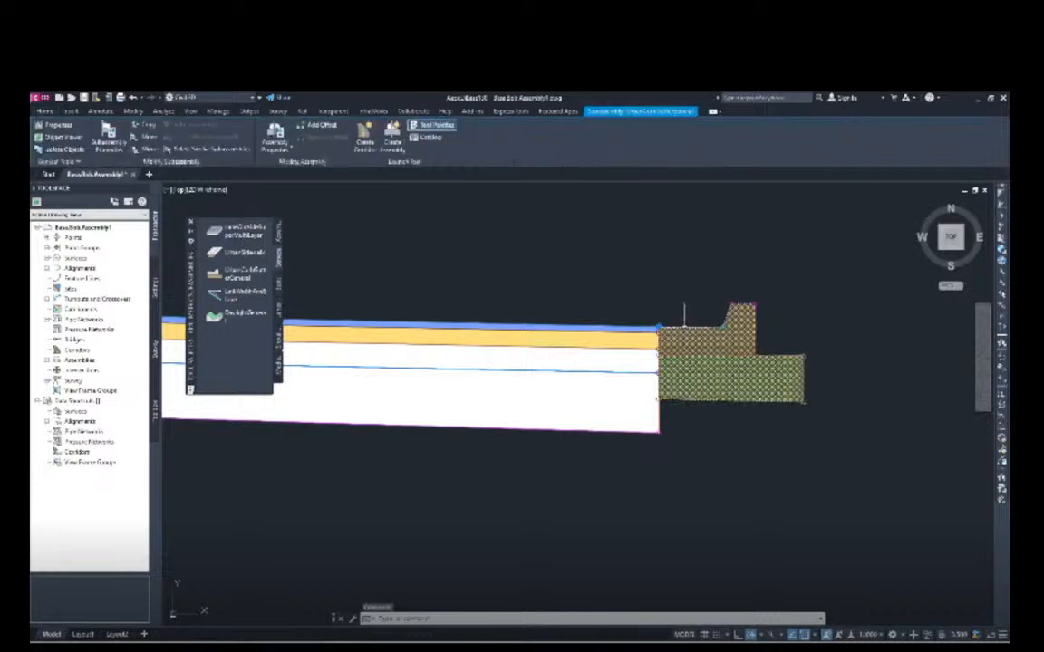
right_click(708, 349)
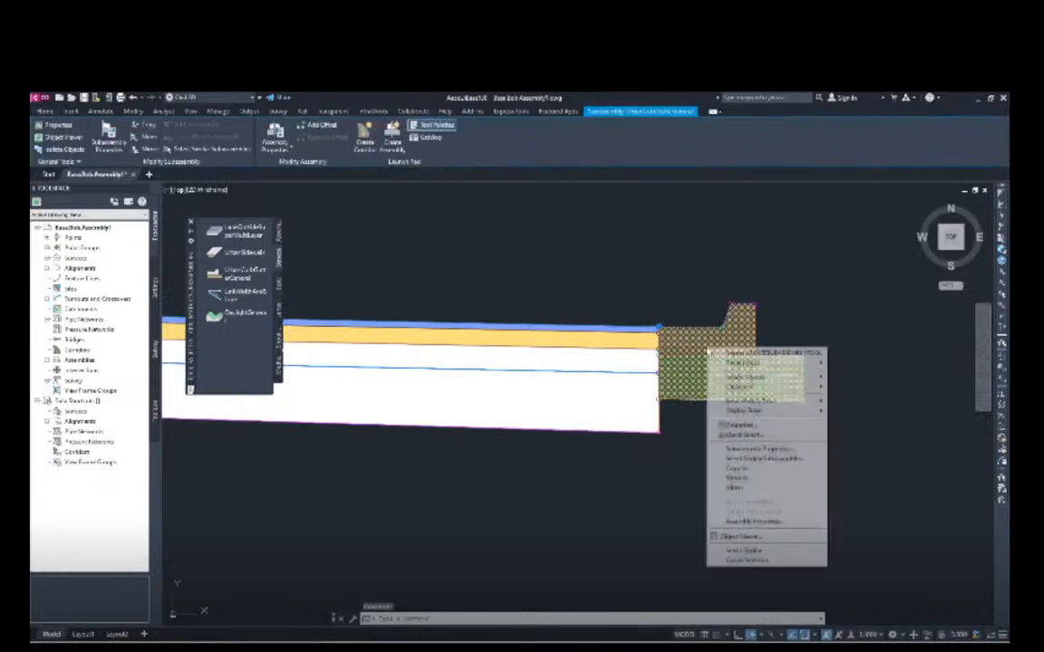
click(730, 450)
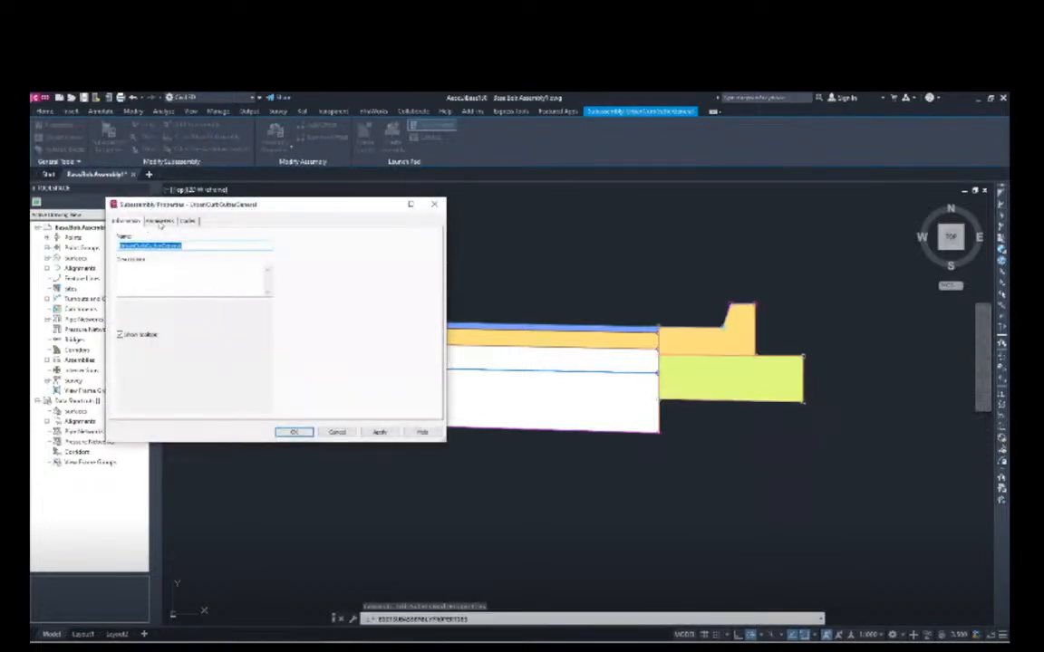
click(159, 221)
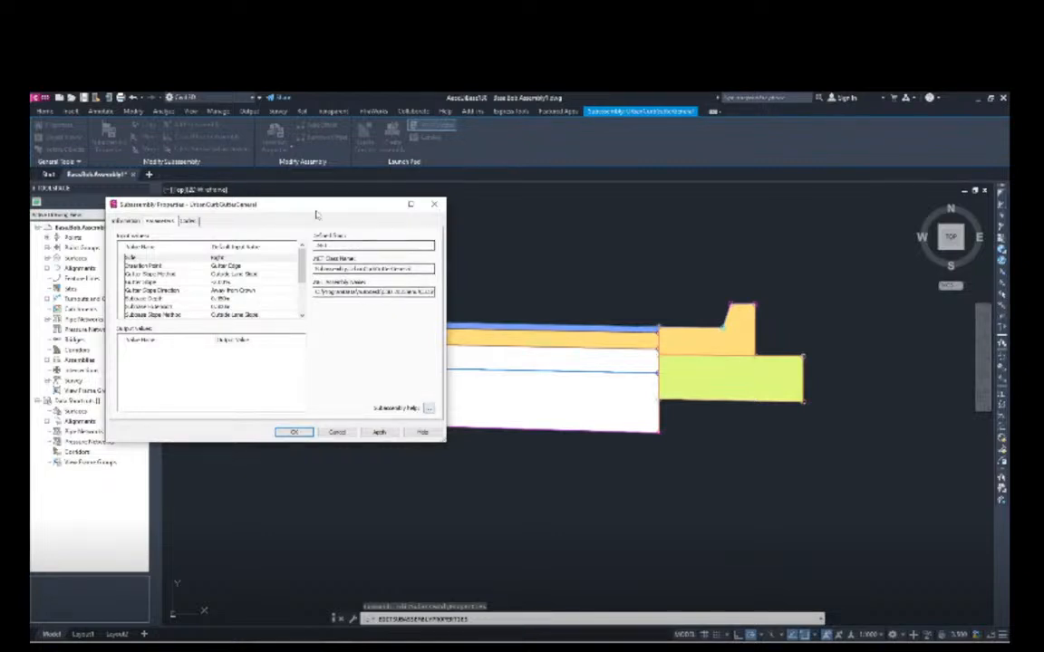
drag(312, 208, 280, 203)
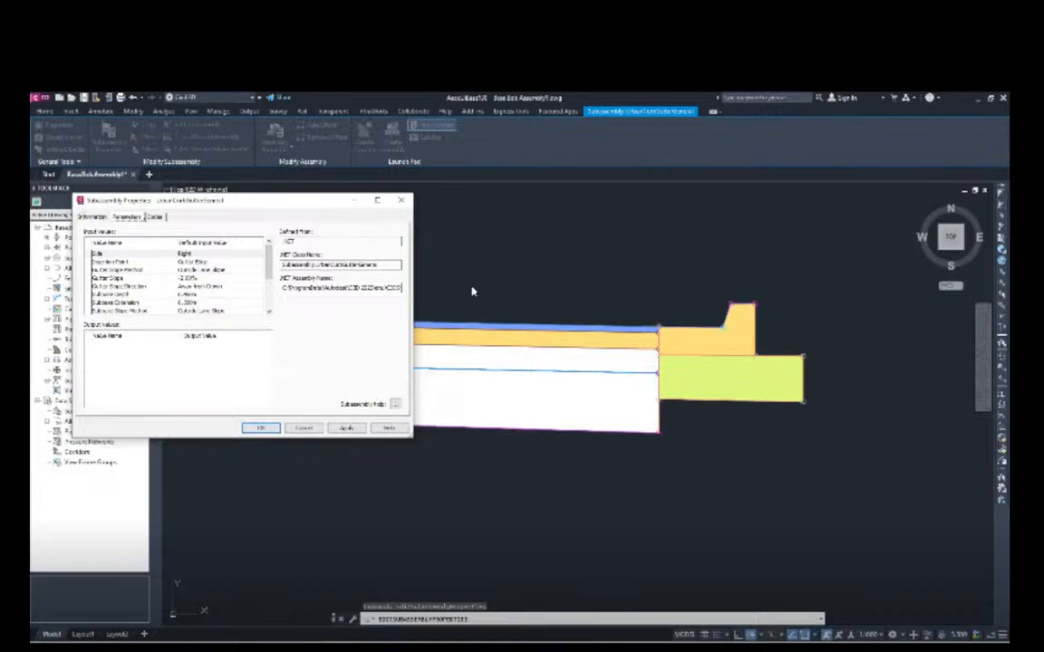
Advance the instructions to the curb and gutter parameters and set the curb's Gutter Slope Method to Use Depth.
key(alt+Tab)
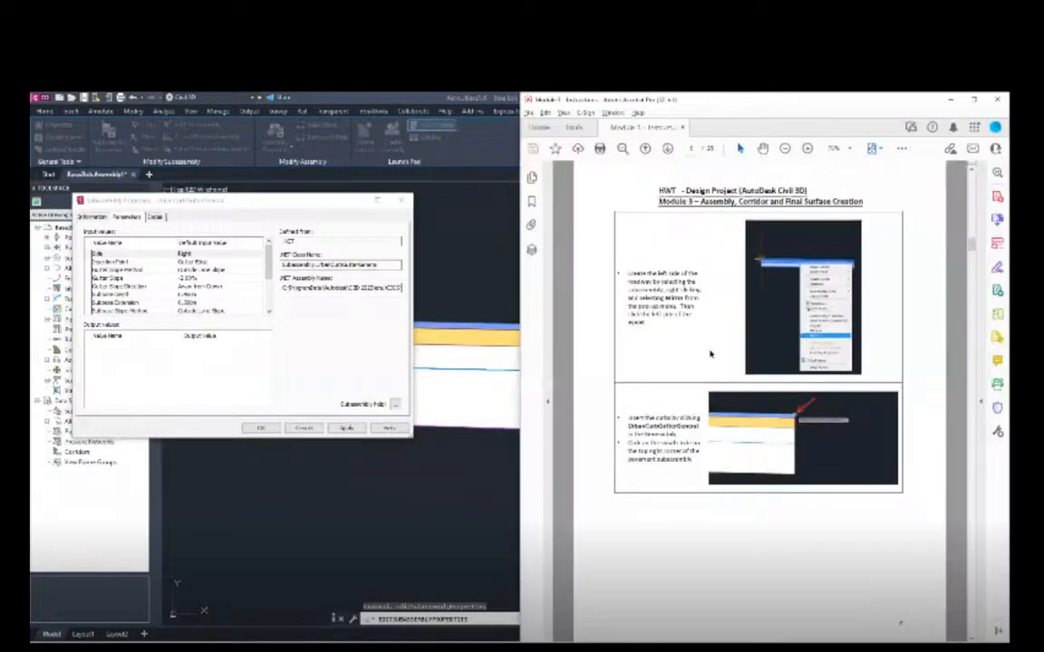
scroll(680, 442, down, 3)
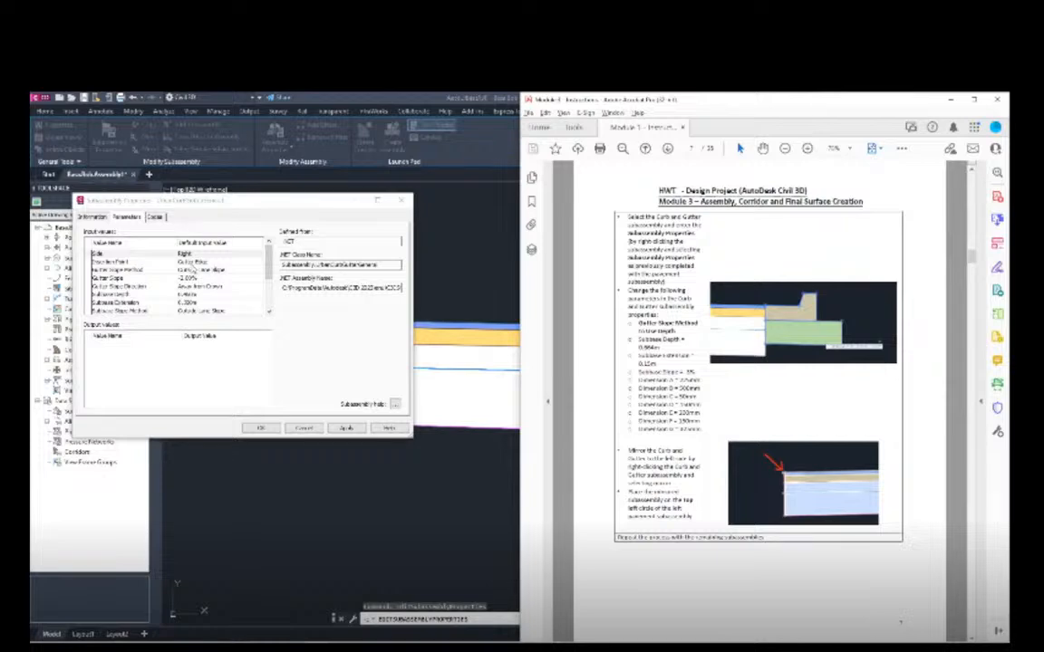
click(196, 270)
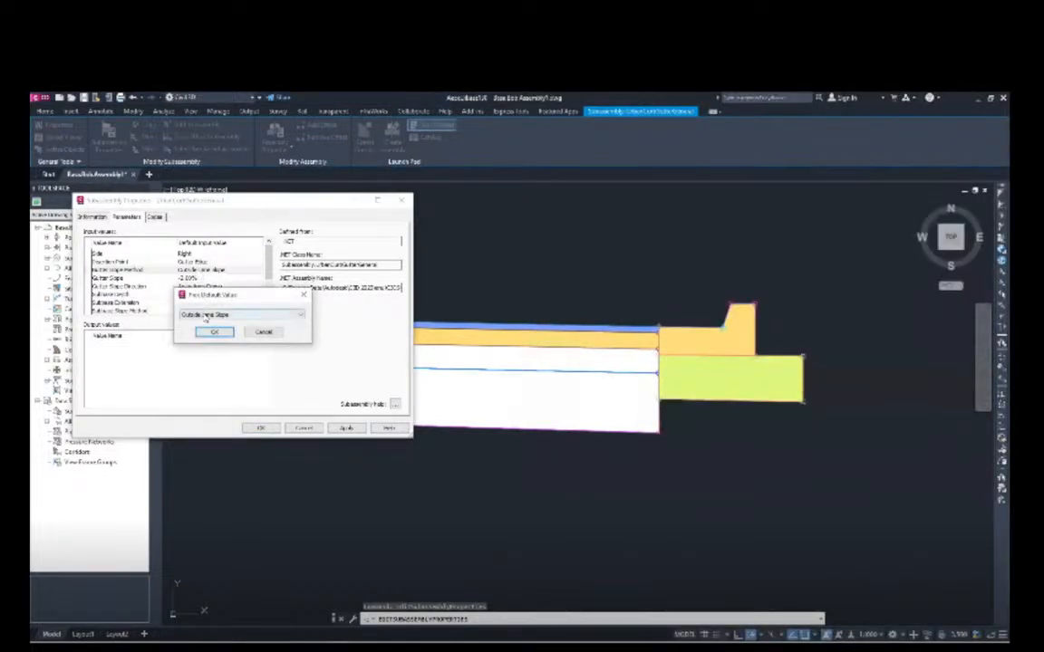
click(231, 315)
click(195, 342)
click(211, 332)
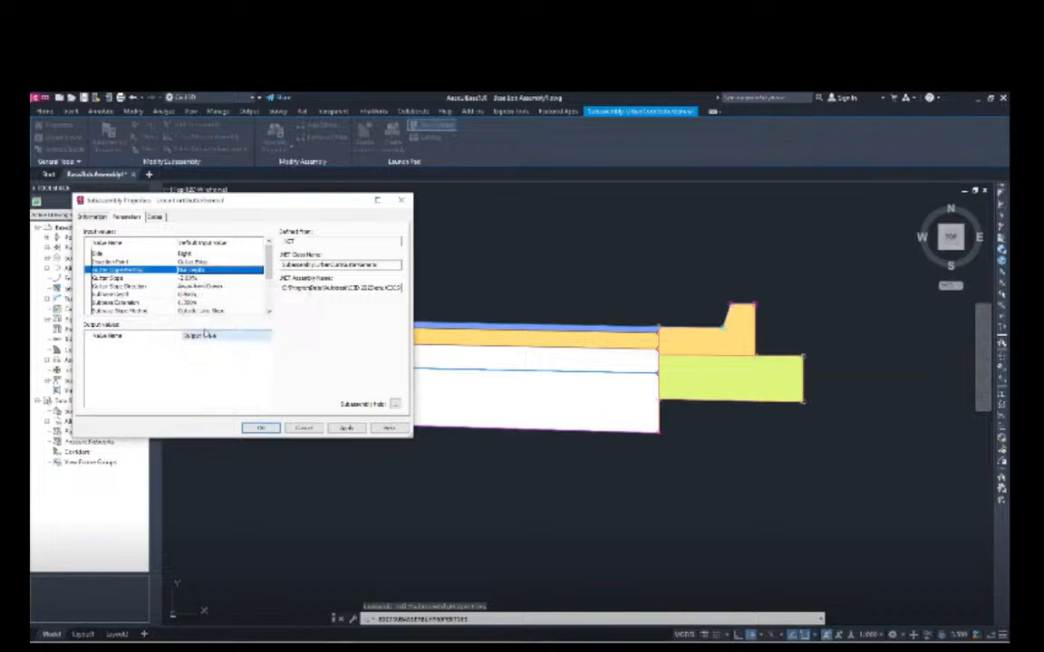
Following the instructions, set the right curb's Subbase Depth to 0.664 m and its Subbase Extension to 0.15 m.
key(alt+Tab)
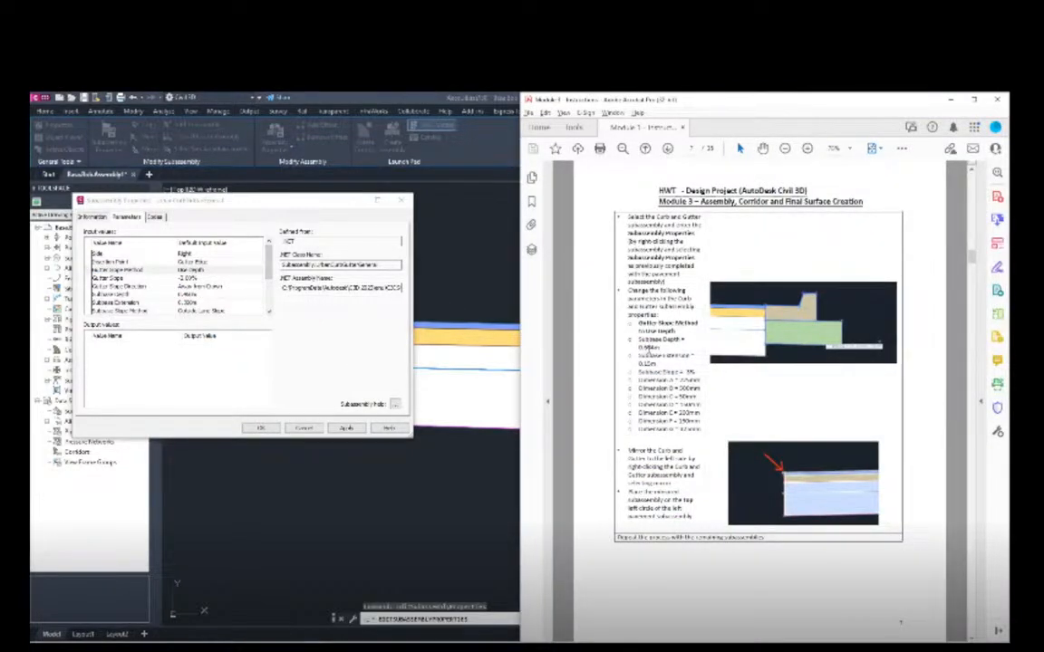
click(188, 296)
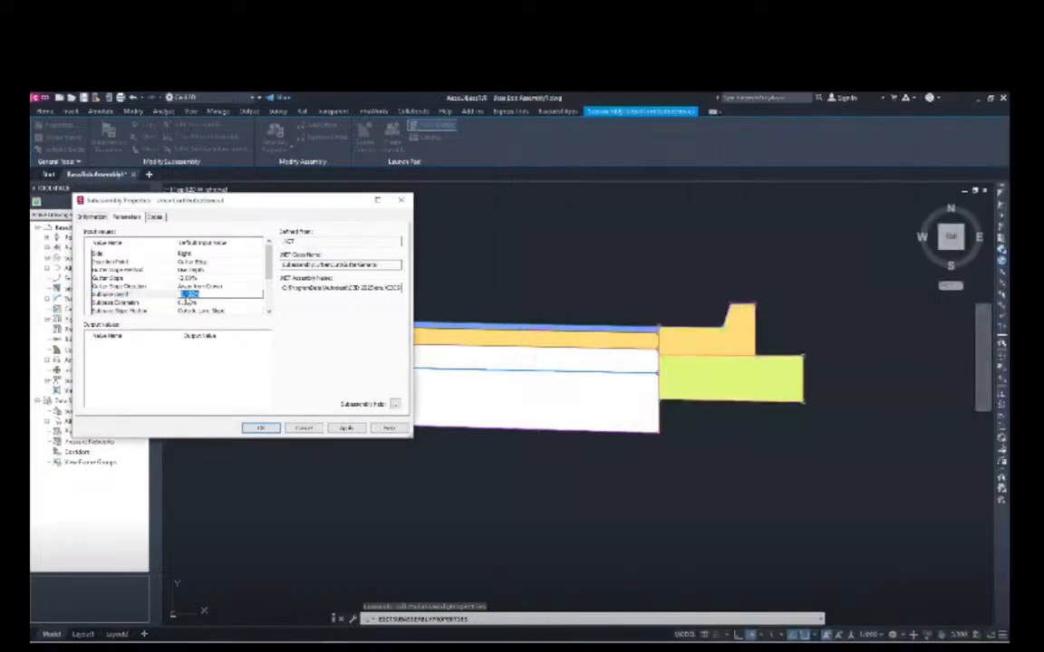
key(BackSpace)
key(Return)
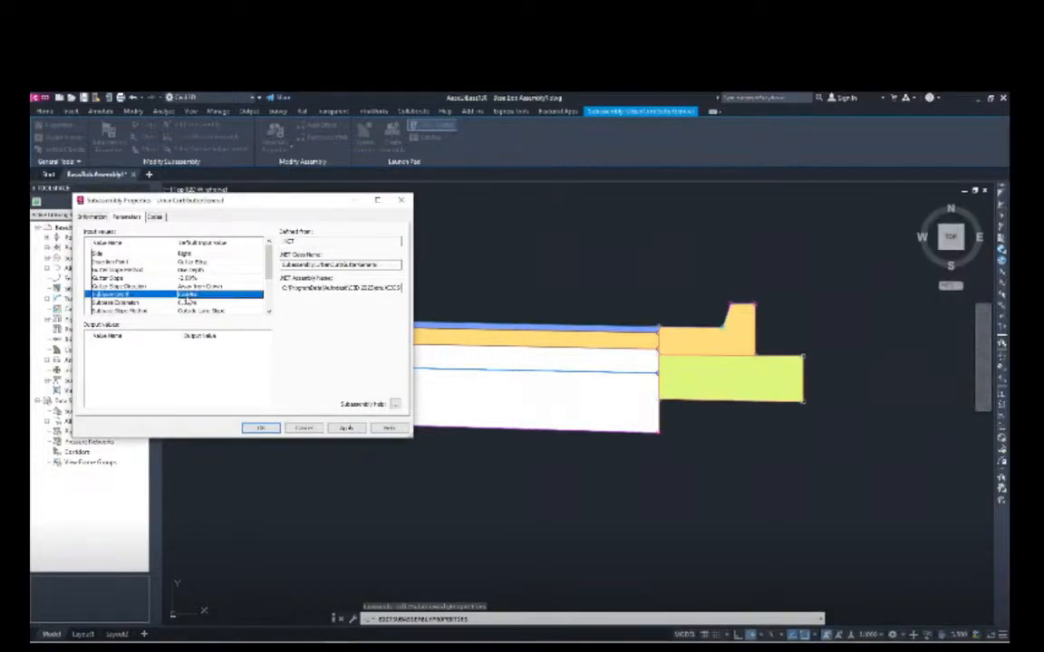
key(alt+Tab)
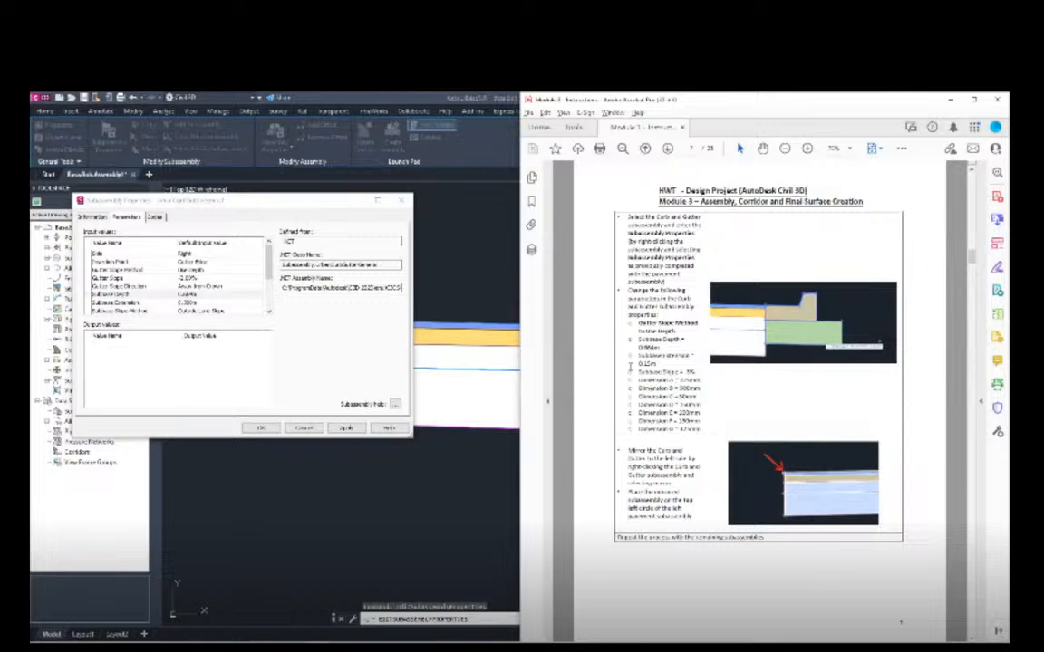
click(188, 305)
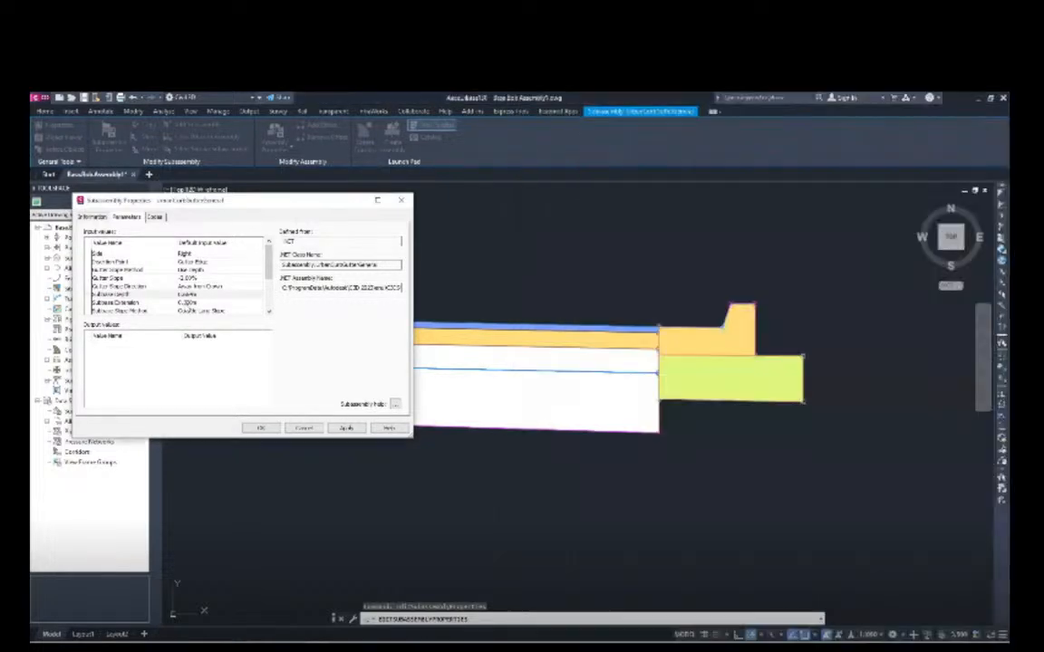
click(189, 305)
text(.)
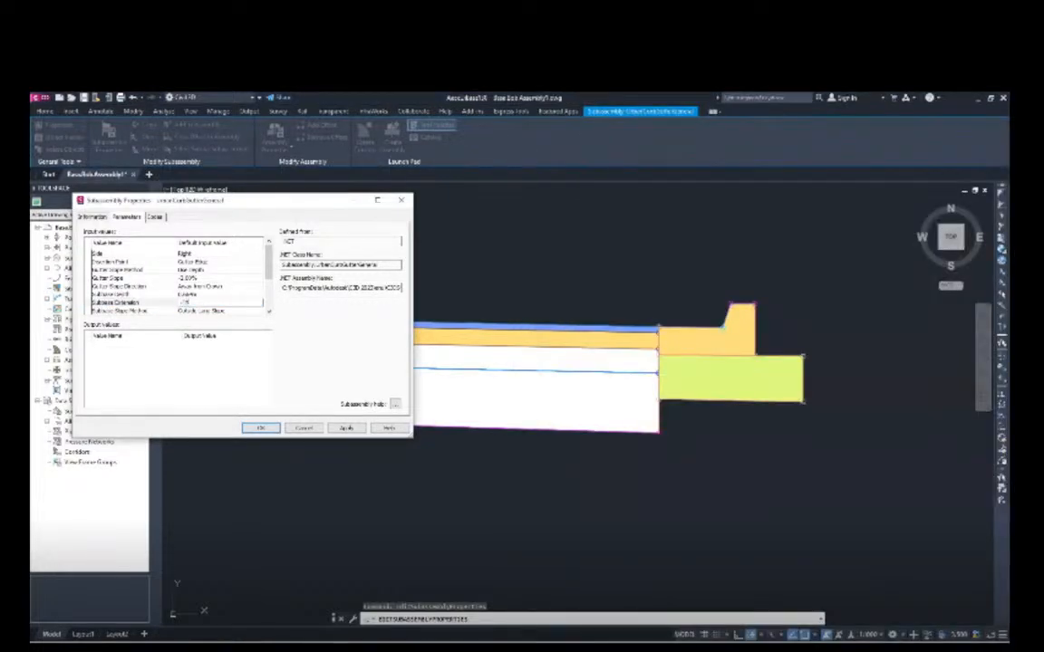
key(Return)
Set the curb's Subbase Slope to -3% as given in the instructions.
scroll(224, 262, down, 3)
scroll(224, 262, up, 1)
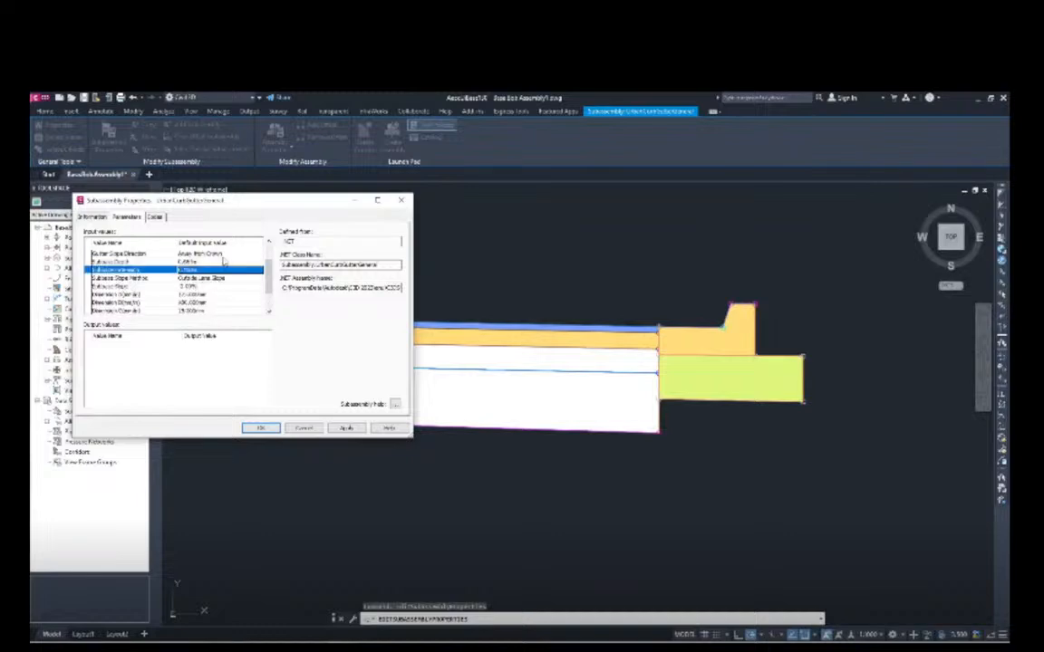
key(alt+Tab)
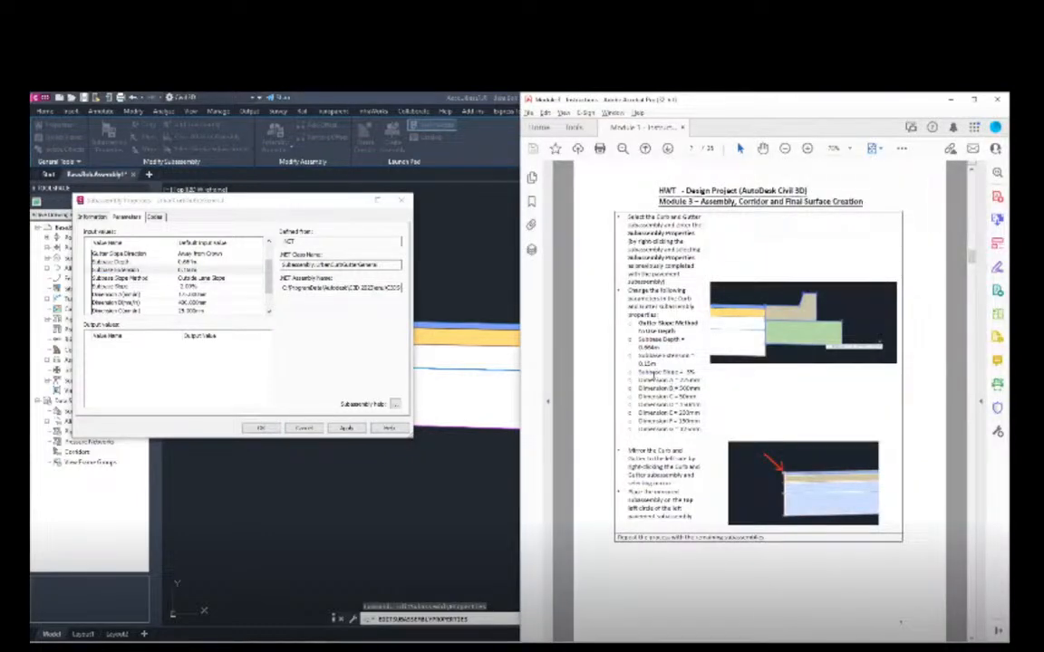
click(189, 288)
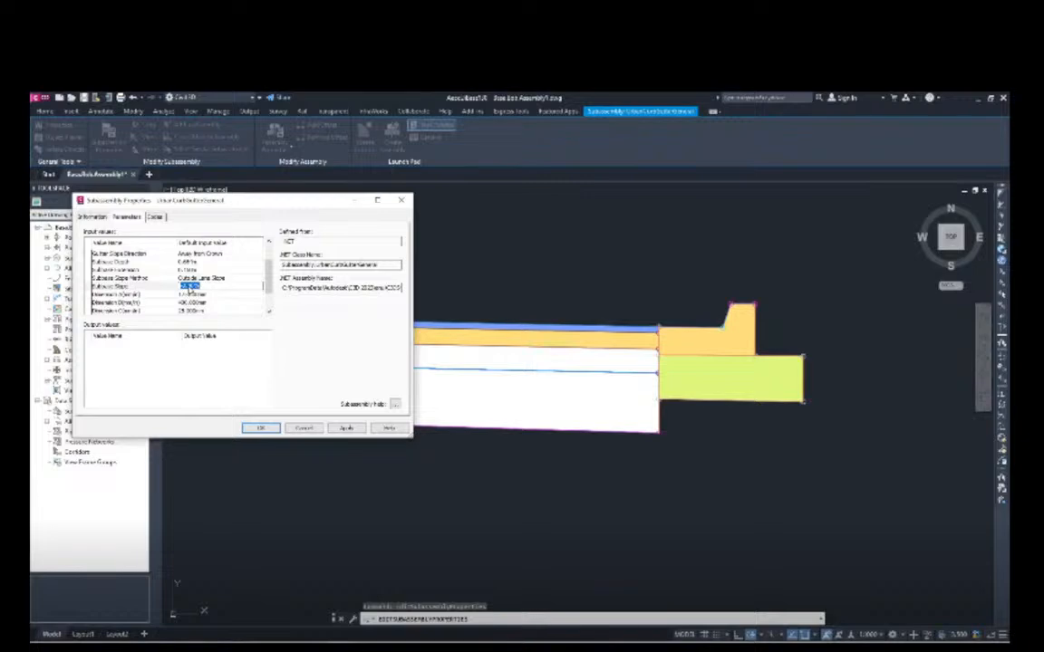
text(-4)
key(Return)
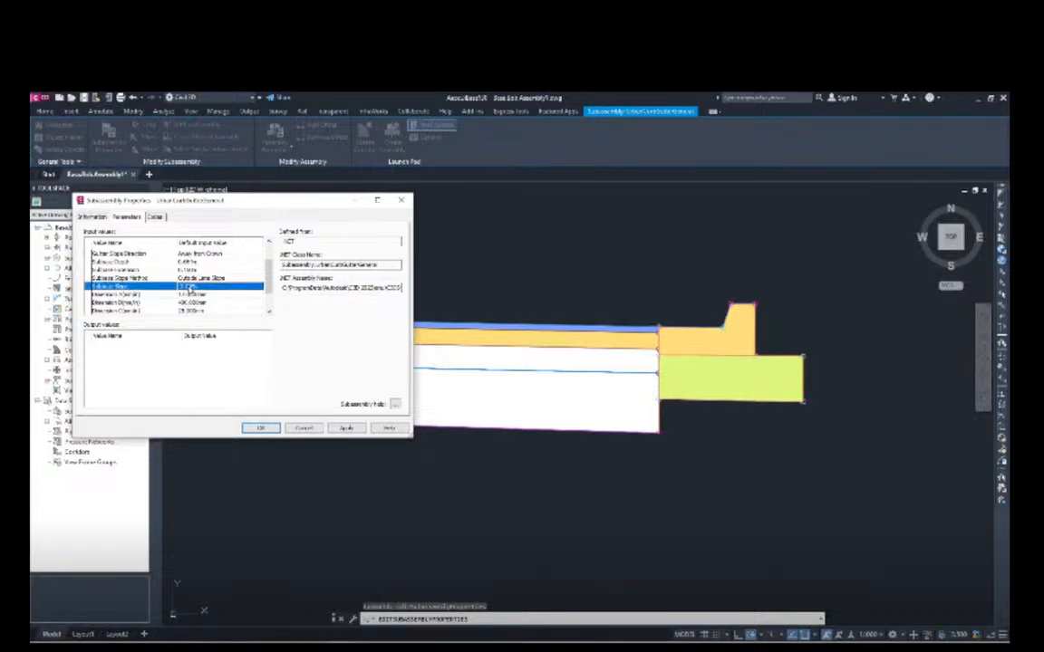
Check the curb dimensions in the instructions and set Dimension A to 225 mm.
key(alt+Tab)
scroll(215, 245, down, 2)
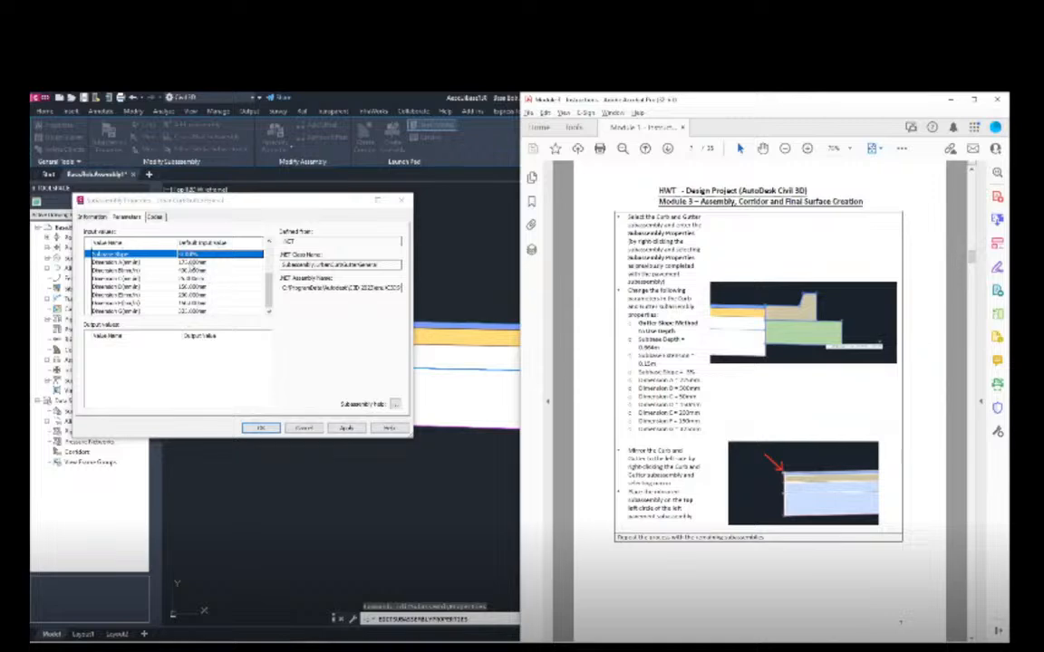
click(297, 312)
key(alt+Tab)
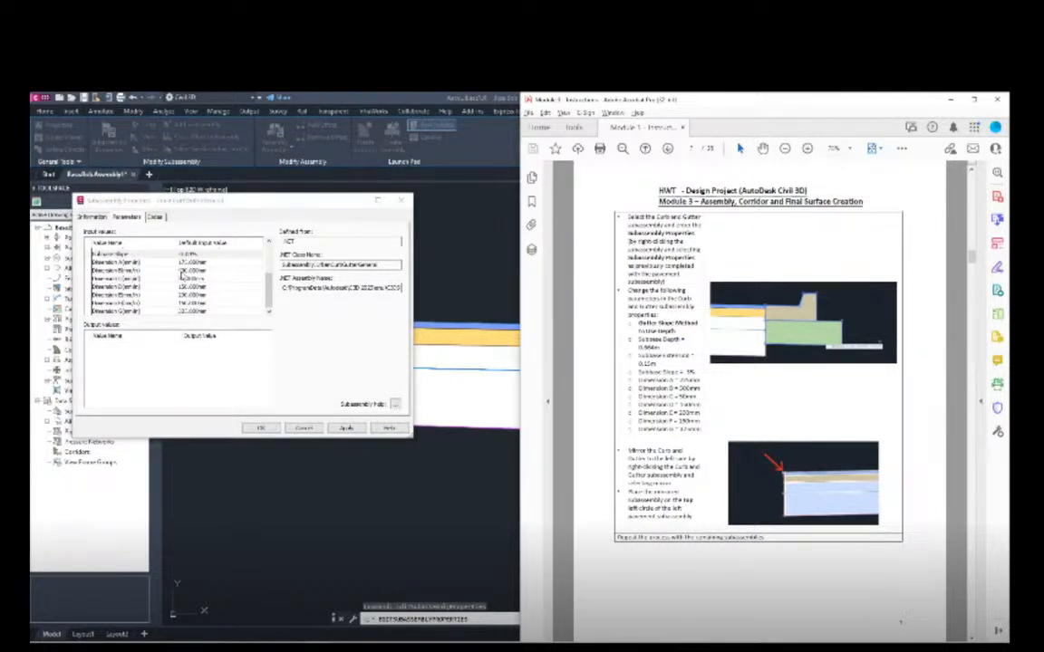
click(194, 262)
text(325)
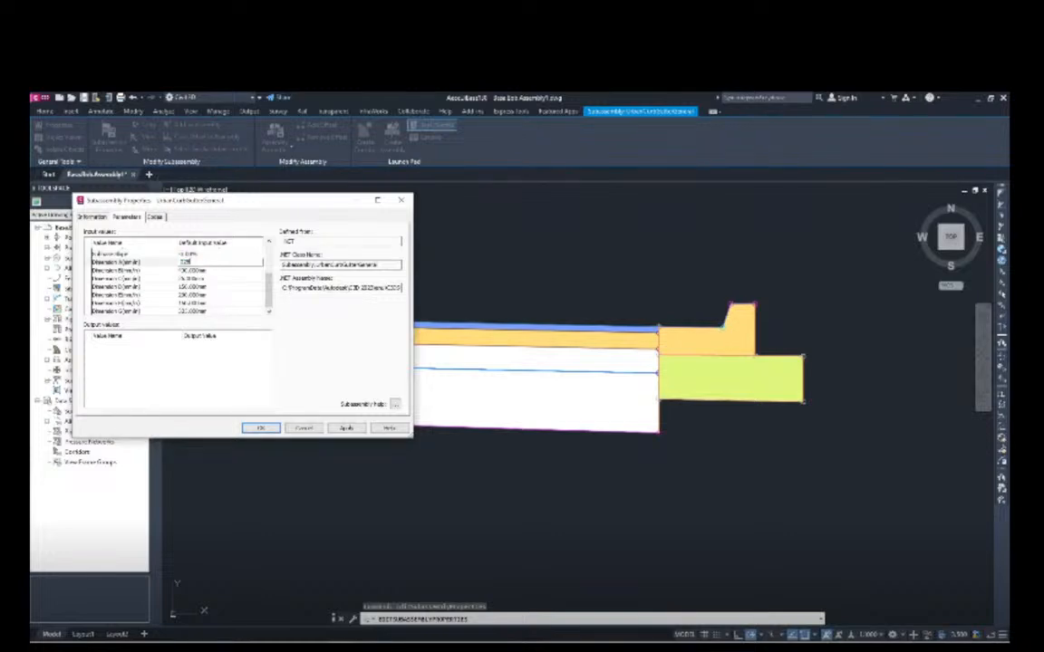
key(Return)
Set the curb's Dimension B to 500 mm and Dimension C to 50 mm according to the instructions.
key(alt+Tab)
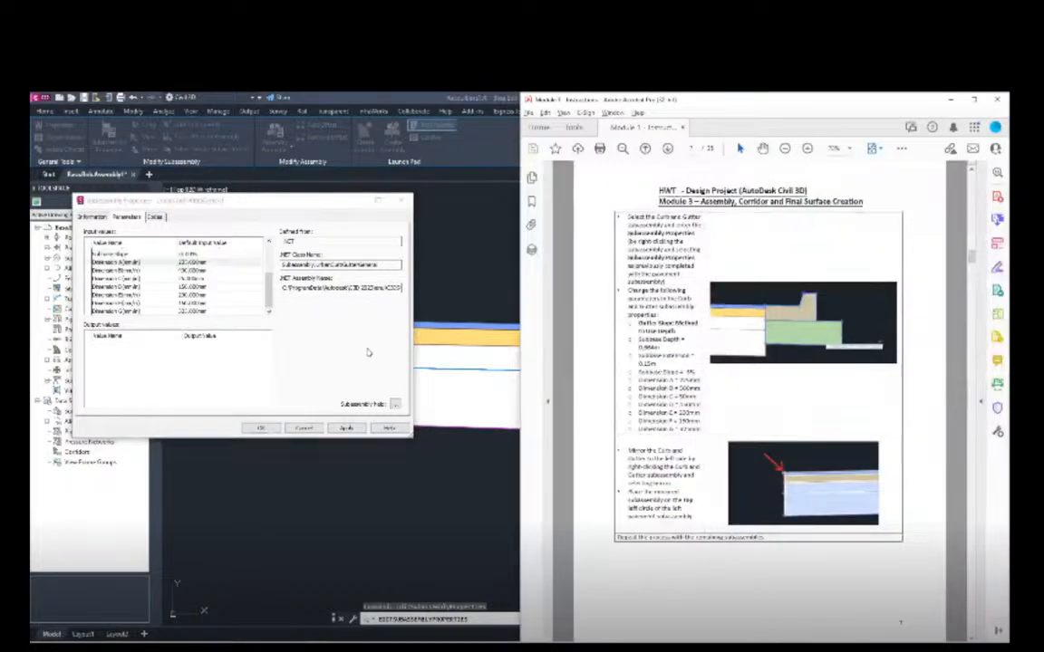
click(189, 271)
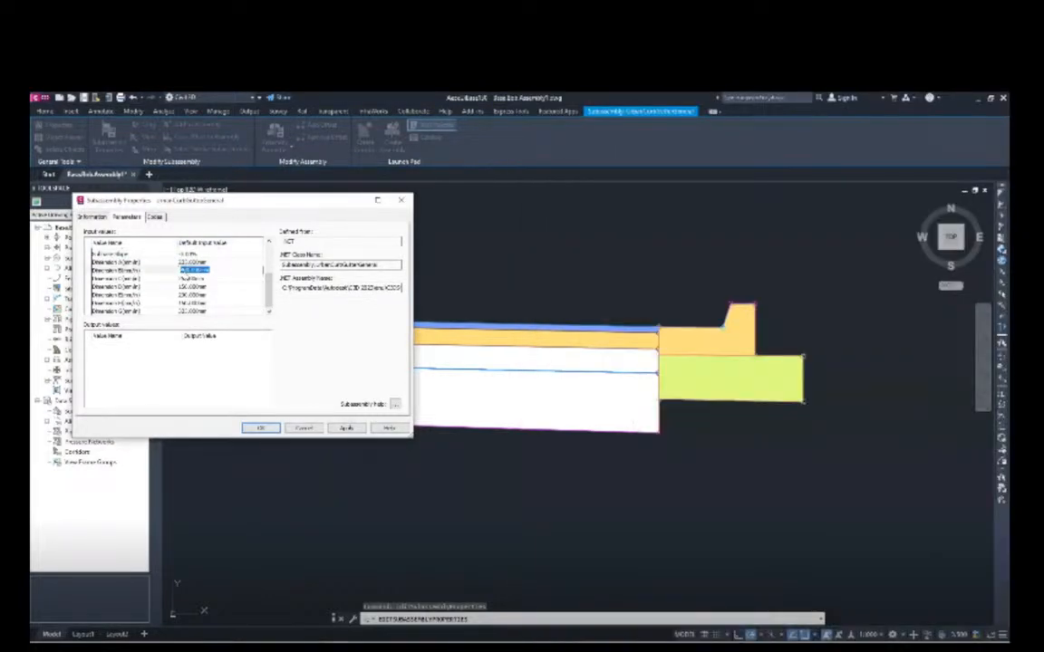
text(50.0)
key(Return)
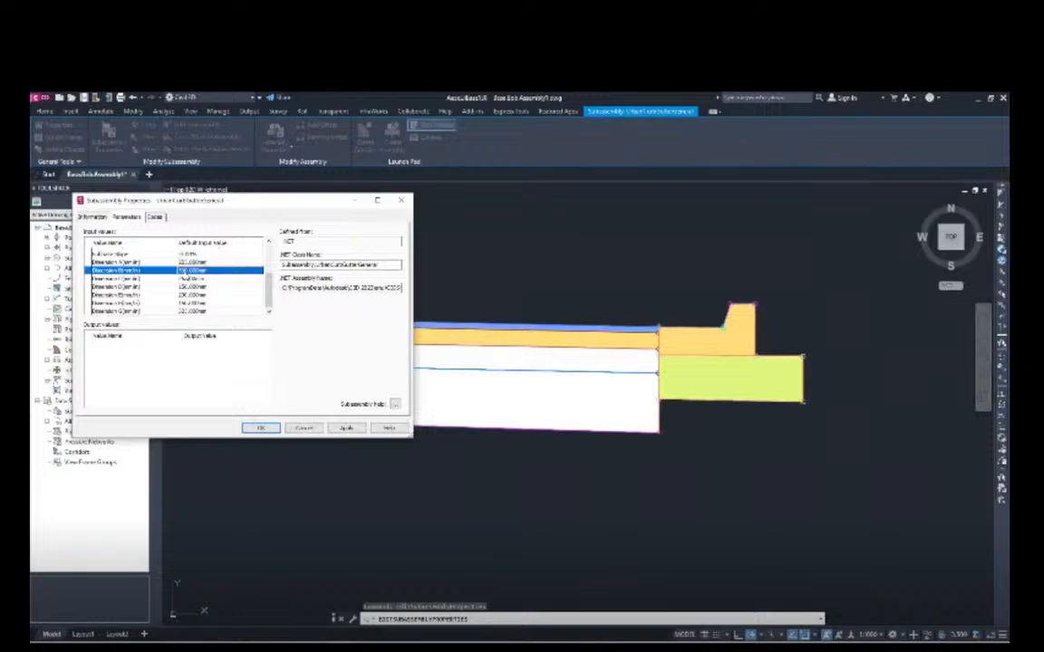
key(alt+Tab)
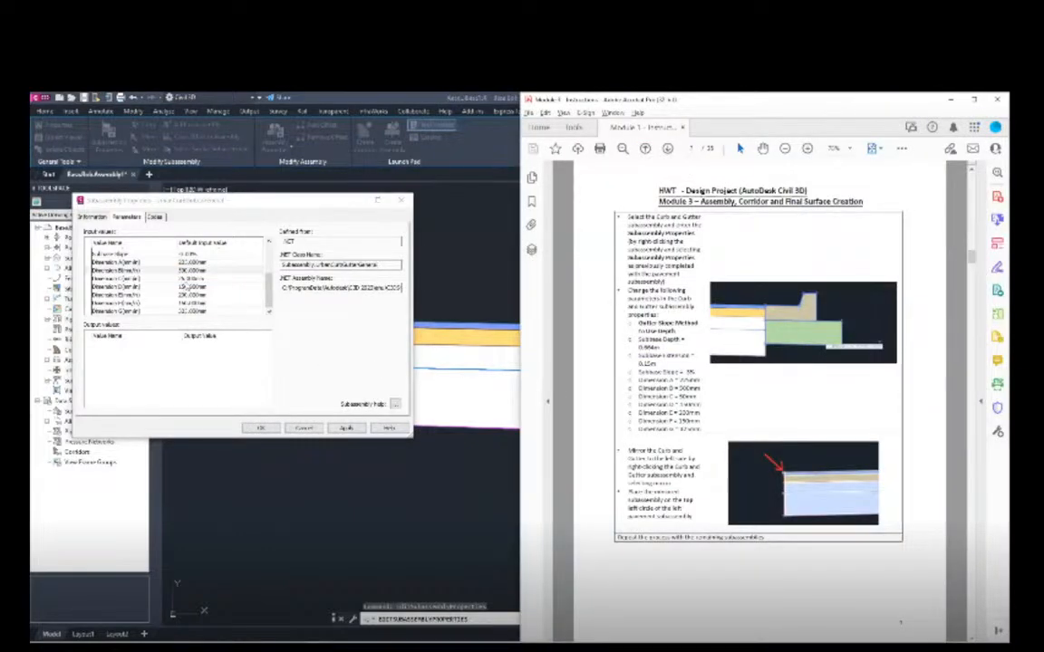
click(190, 279)
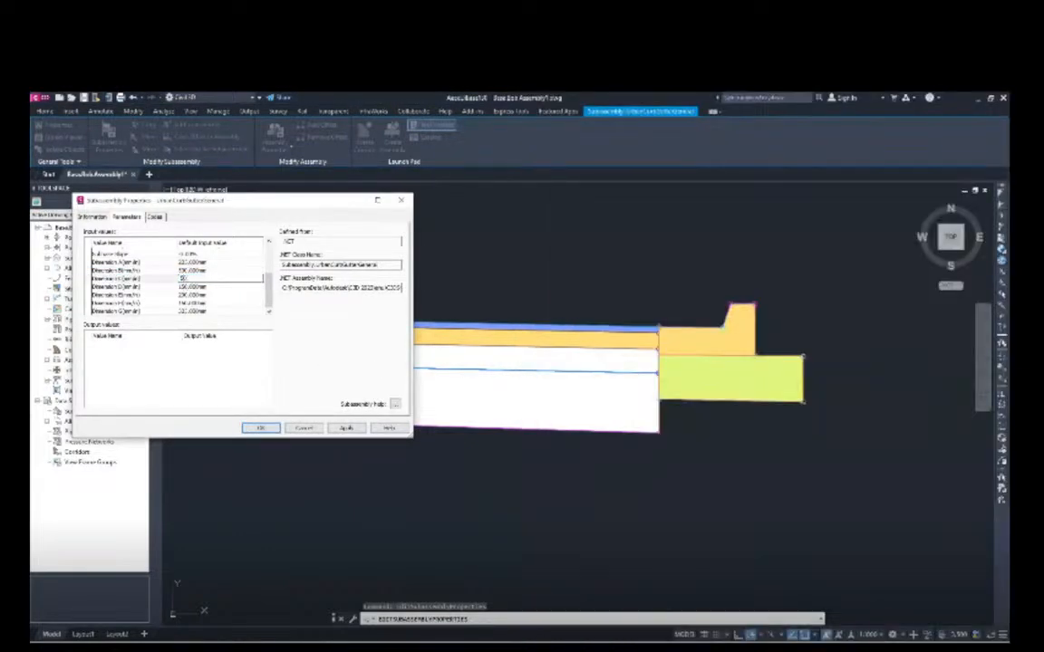
key(Return)
Compare the remaining curb dimensions with the instructions and accept the subassembly properties.
key(alt+Tab)
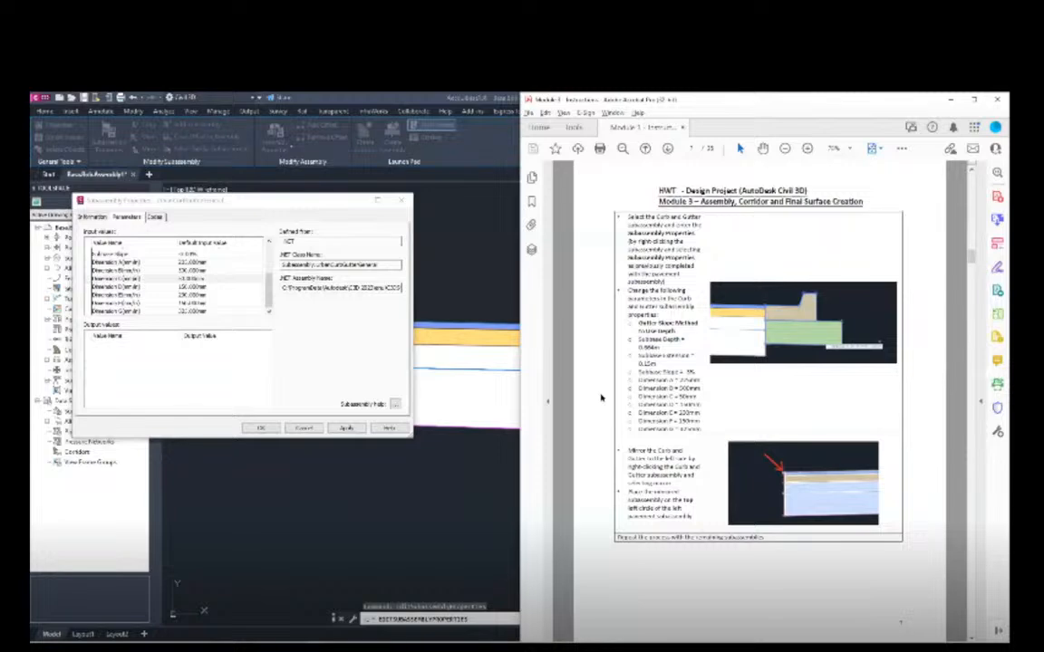
key(alt+Tab)
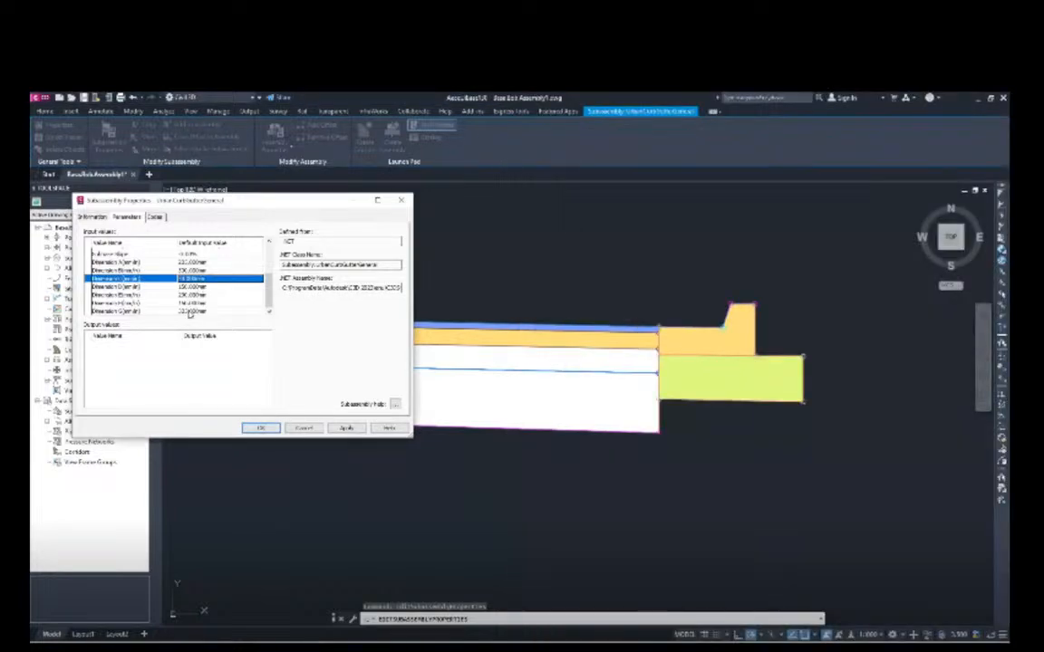
key(alt+Tab)
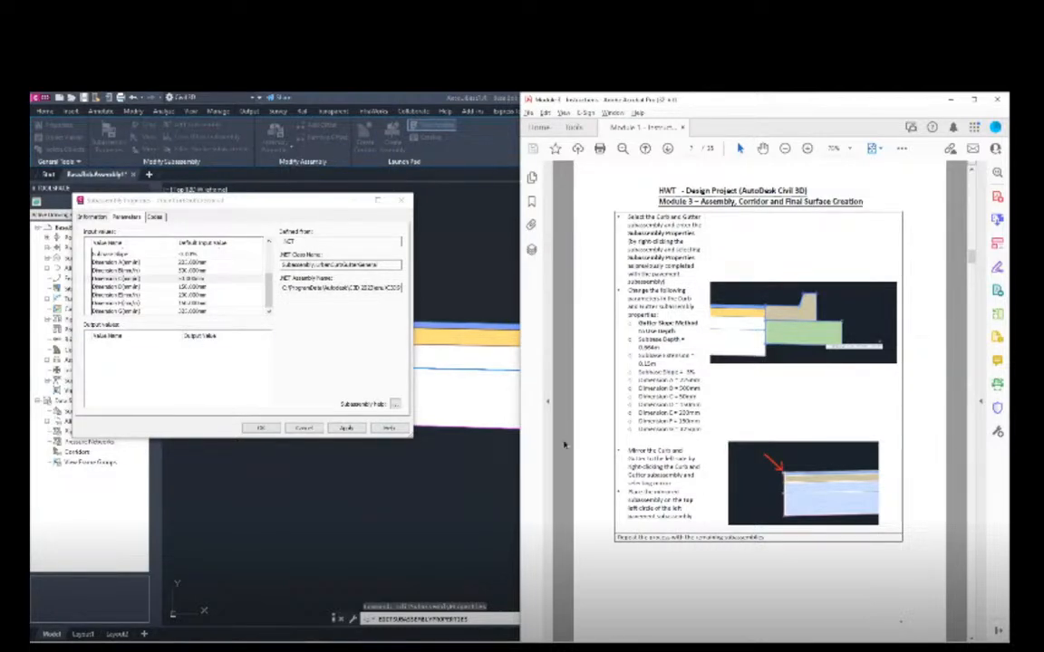
click(278, 420)
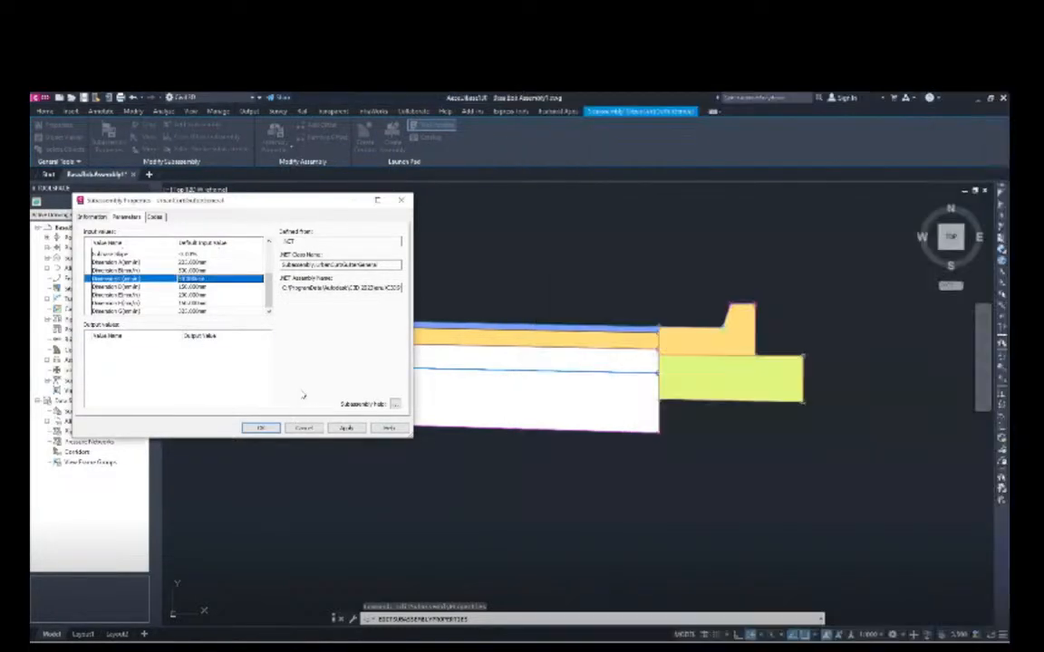
click(261, 428)
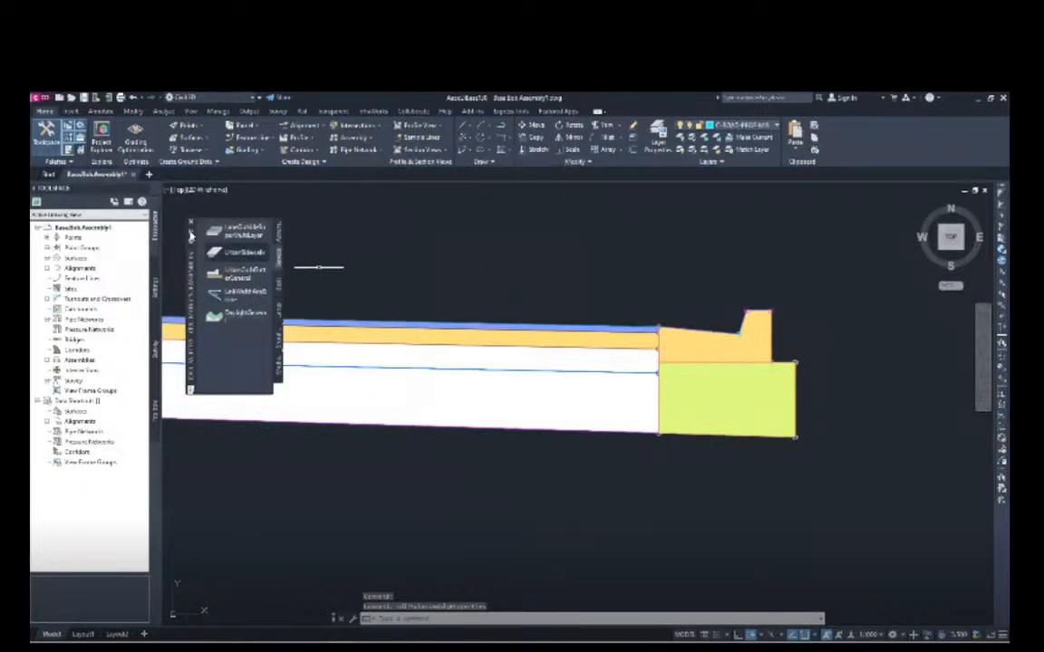
Following the instructions, mirror the right curb and gutter onto the top outer marker point of the left lane.
key(alt+Tab)
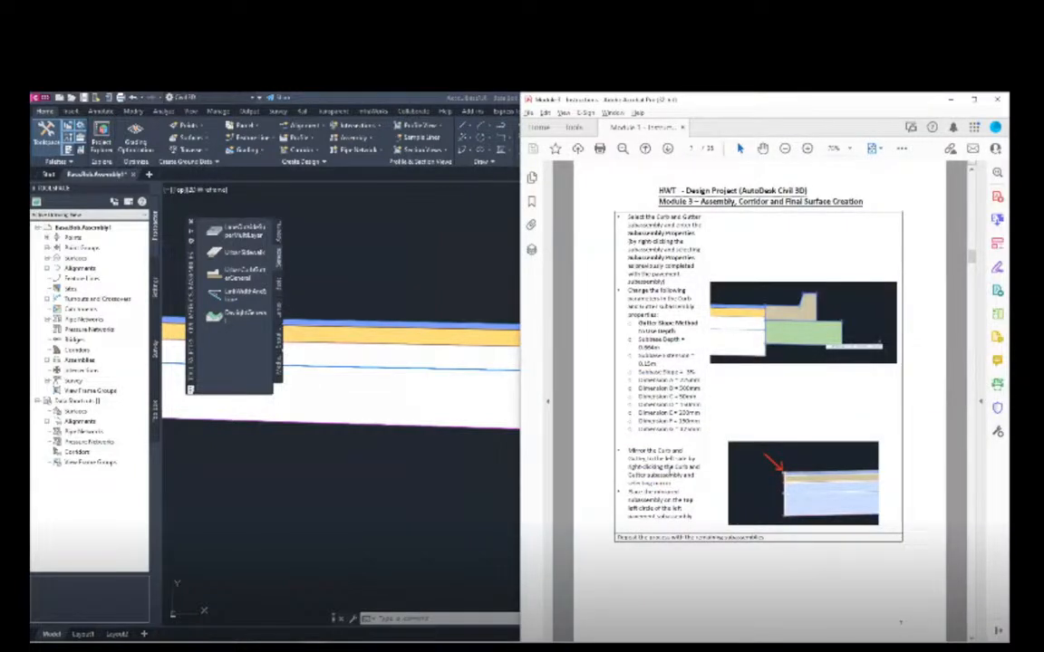
click(452, 491)
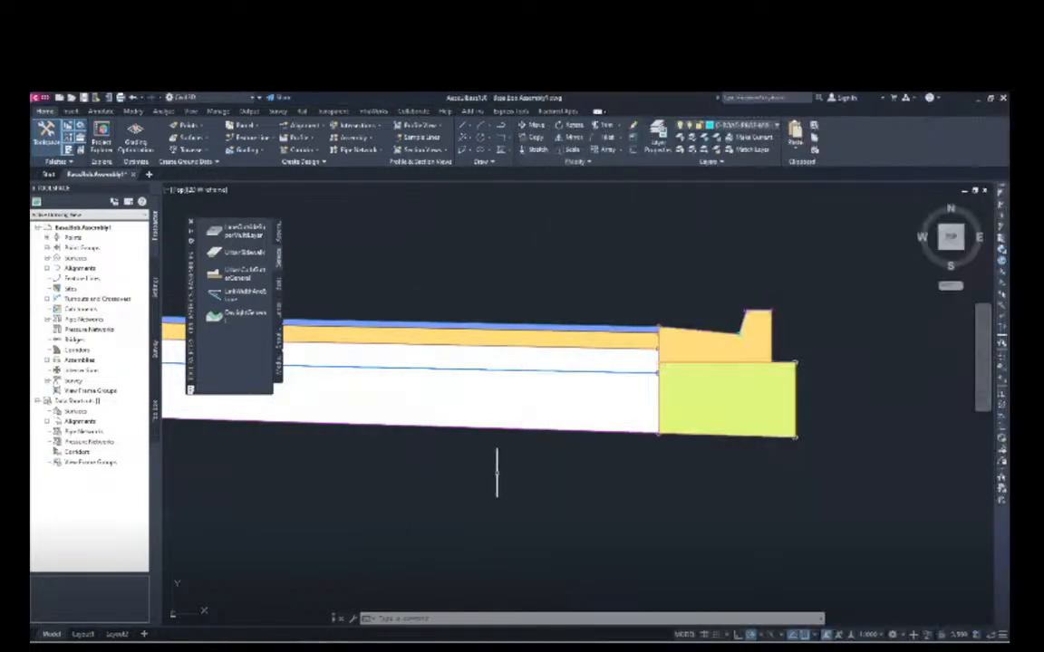
click(694, 332)
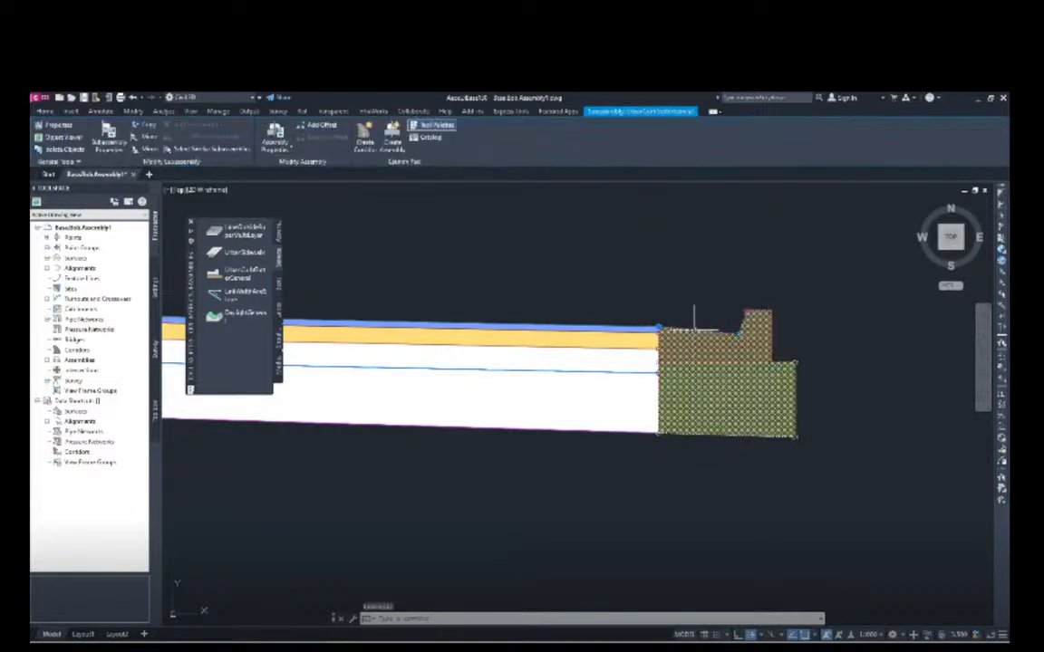
right_click(695, 361)
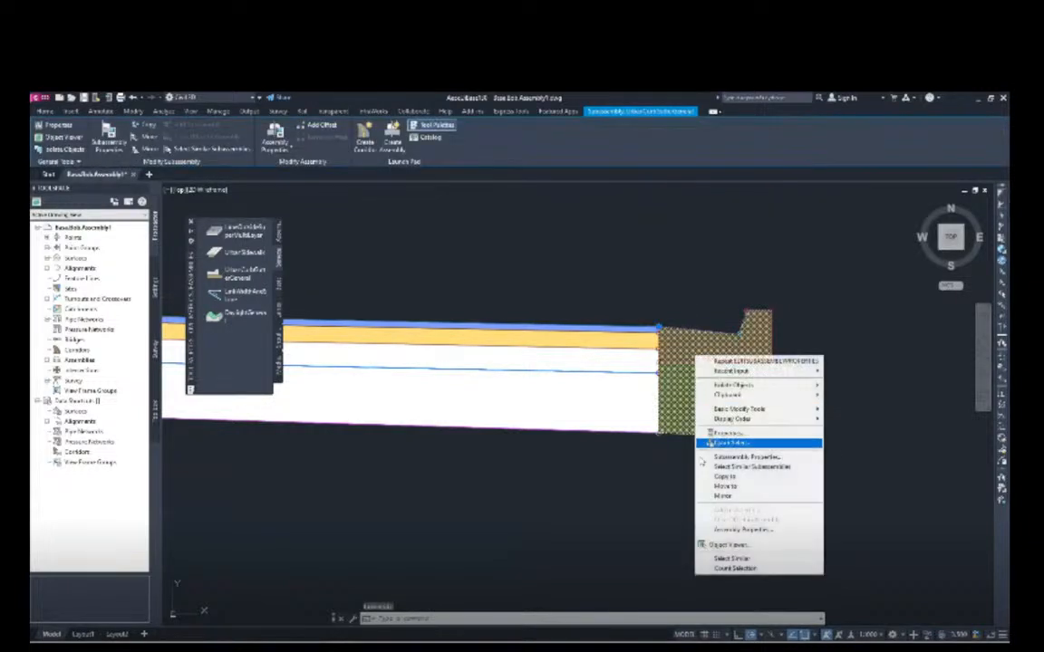
click(720, 496)
middle_drag(467, 468, 1006, 446)
middle_drag(471, 429, 1006, 444)
middle_drag(466, 461, 743, 554)
scroll(544, 351, up, 3)
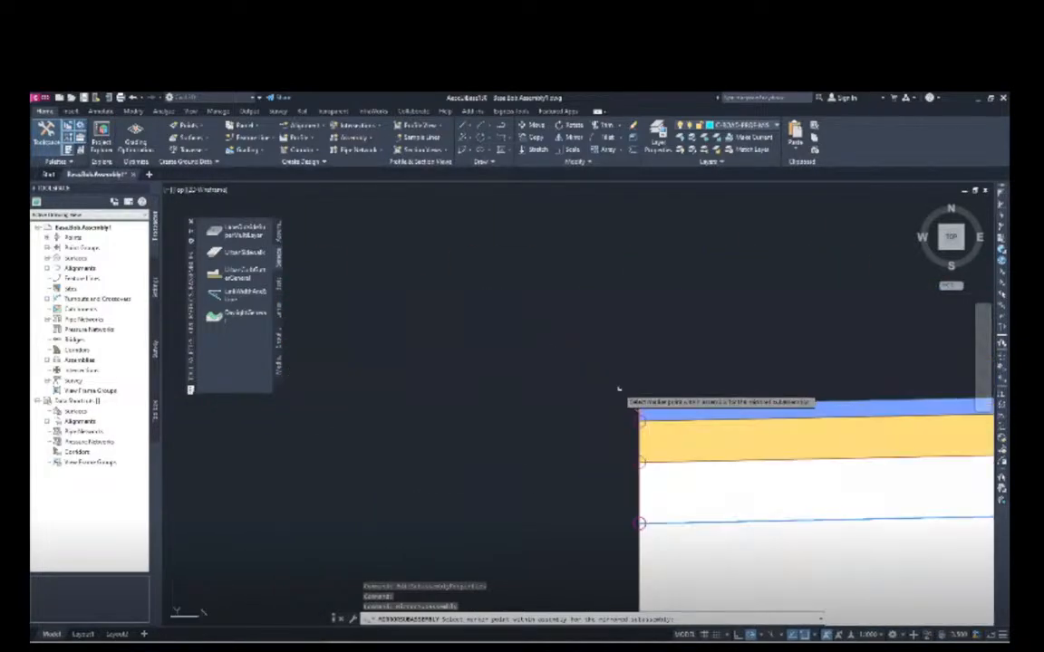
click(638, 405)
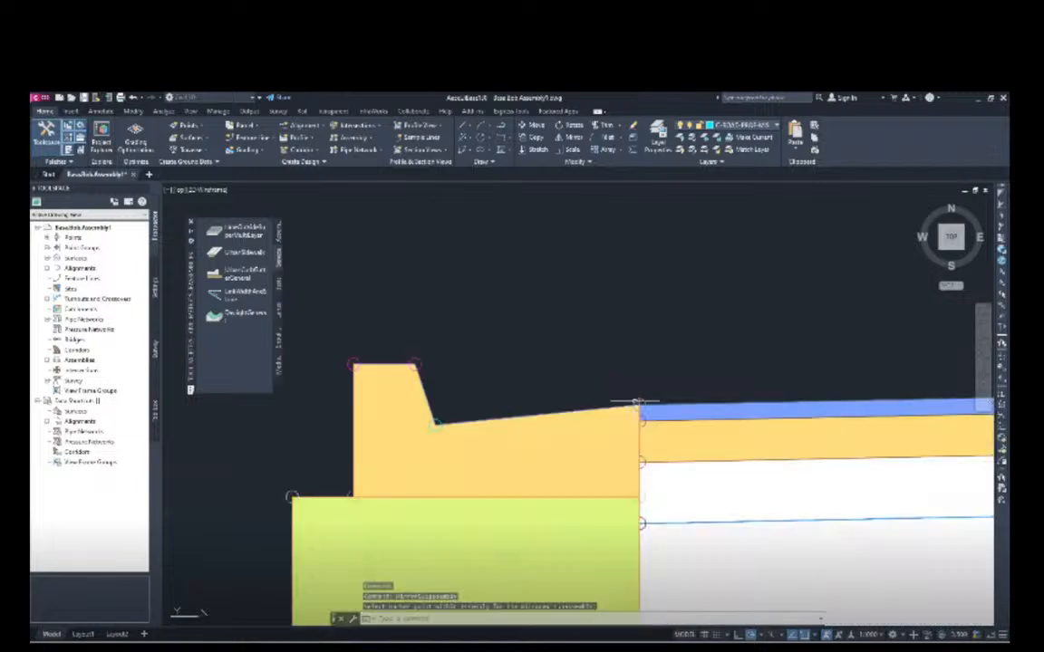
Review the whole assembly and advance the instructions to the section on placing the UrbanSidewalk subassembly.
scroll(625, 381, down, 8)
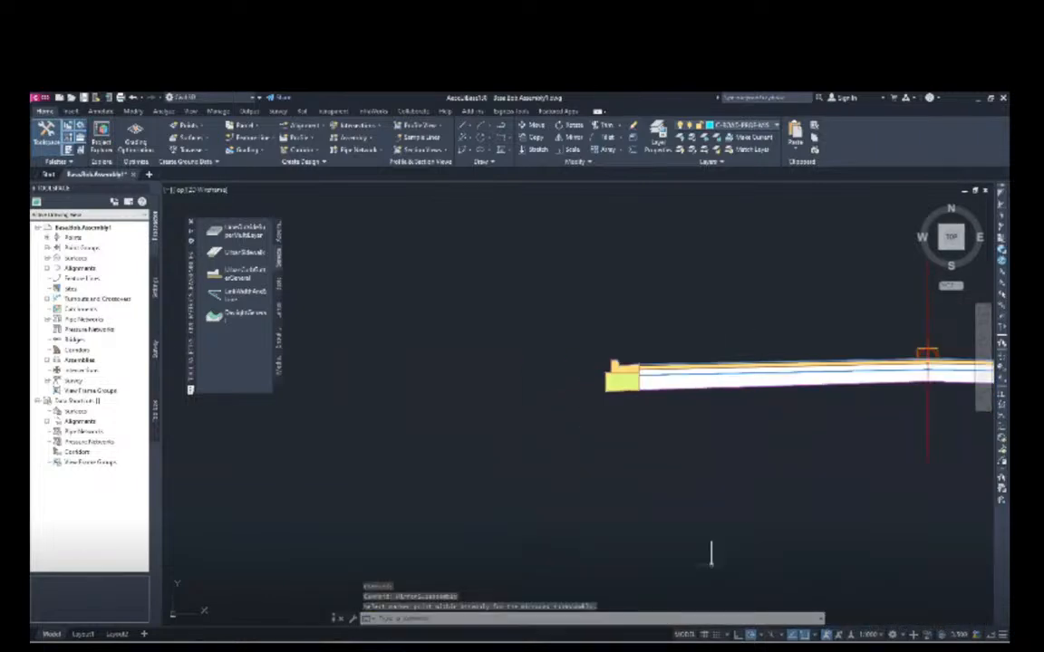
middle_drag(716, 501, 442, 507)
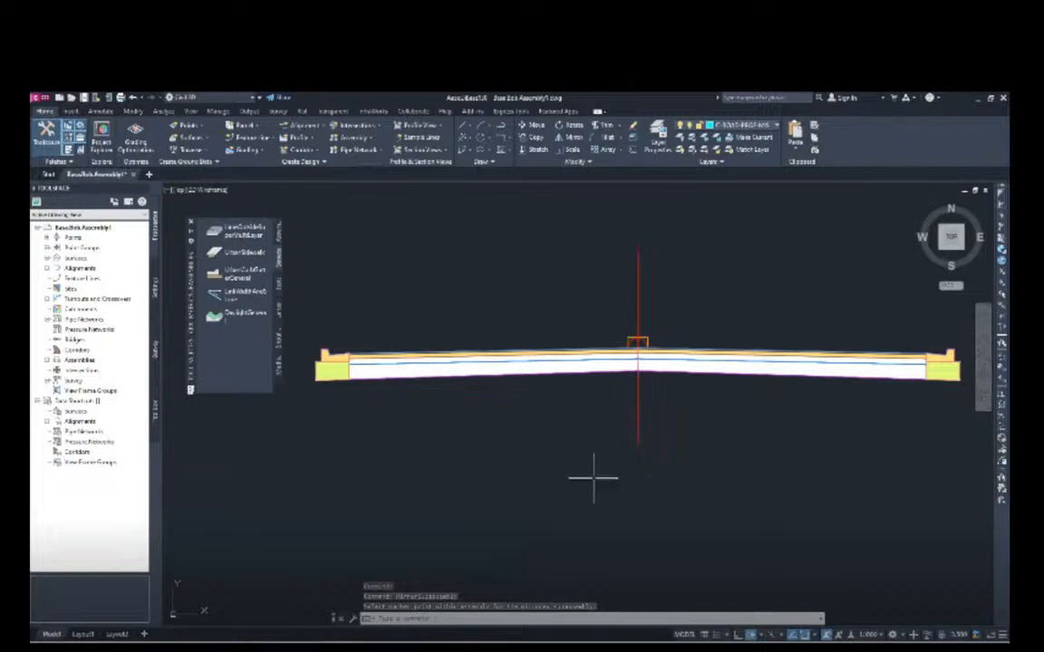
middle_drag(760, 473, 718, 483)
key(alt+Tab)
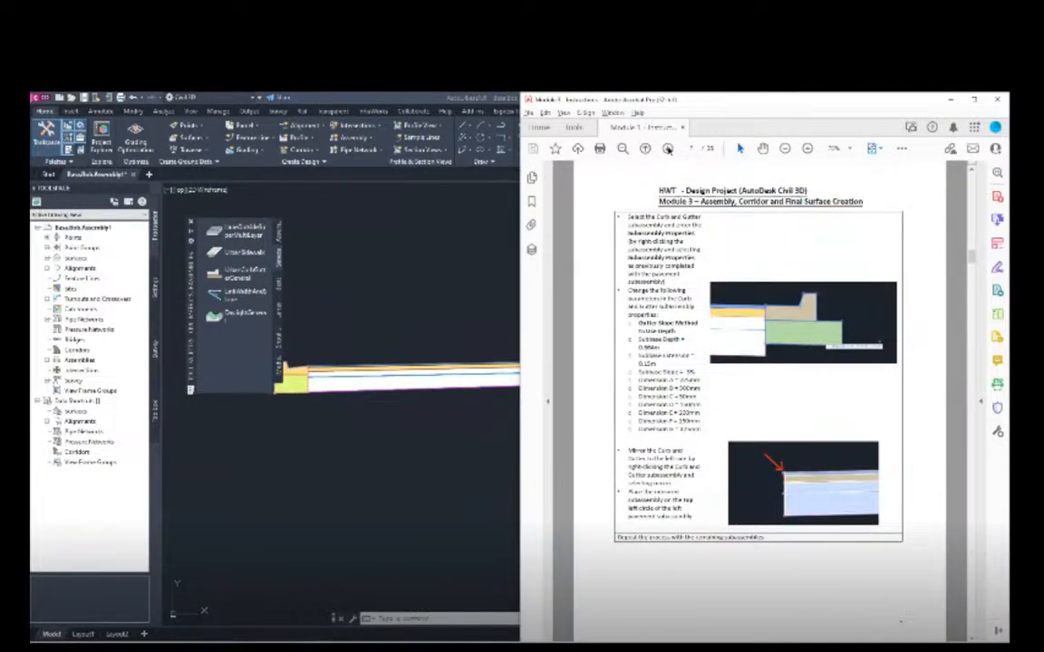
click(668, 149)
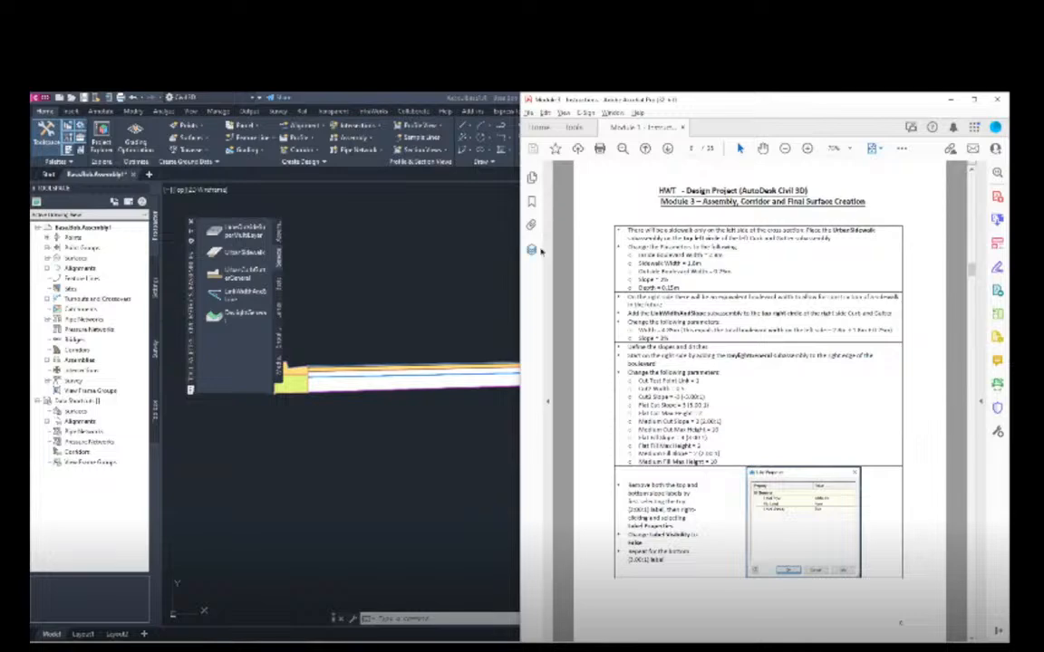
scroll(685, 247, up, 1)
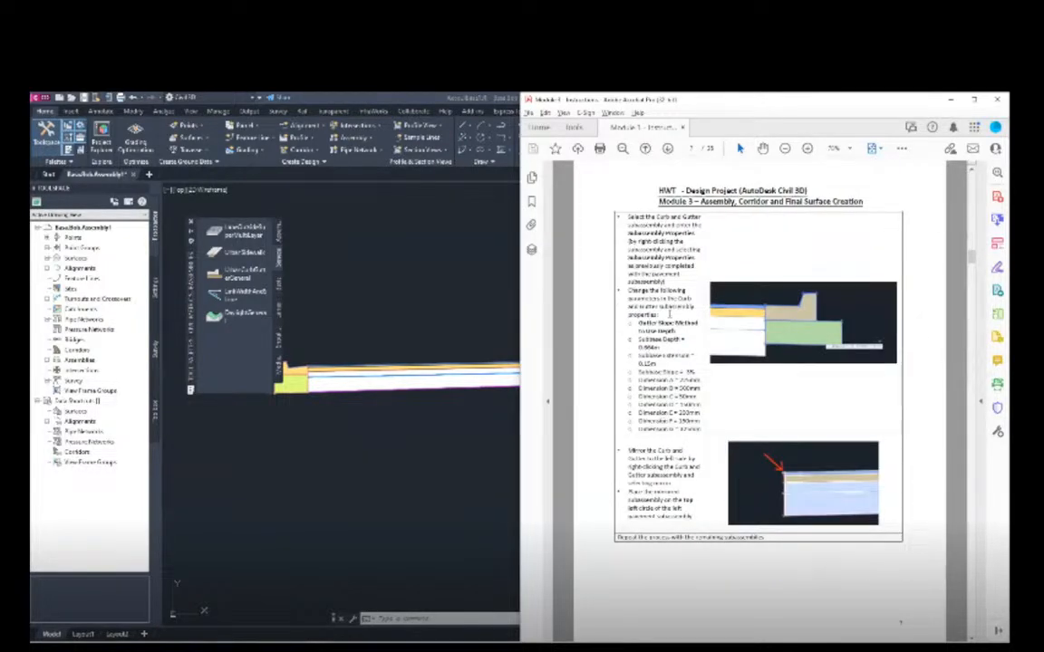
scroll(636, 190, down, 1)
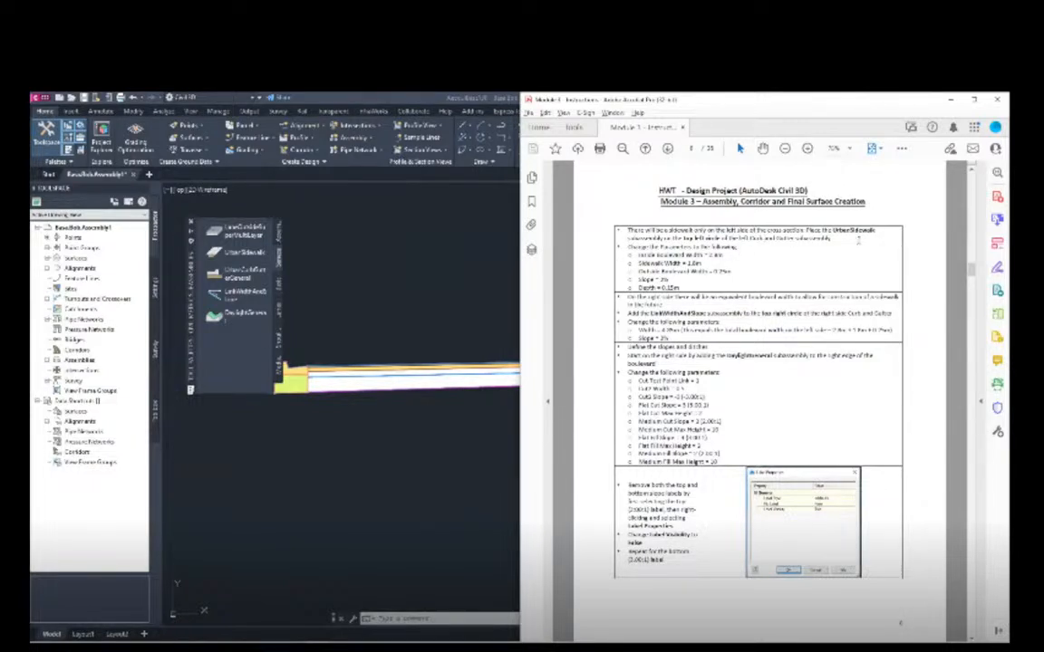
Place the UrbanSidewalk subassembly on the top outer marker point of the left curb and gutter.
click(464, 267)
middle_drag(501, 270, 791, 275)
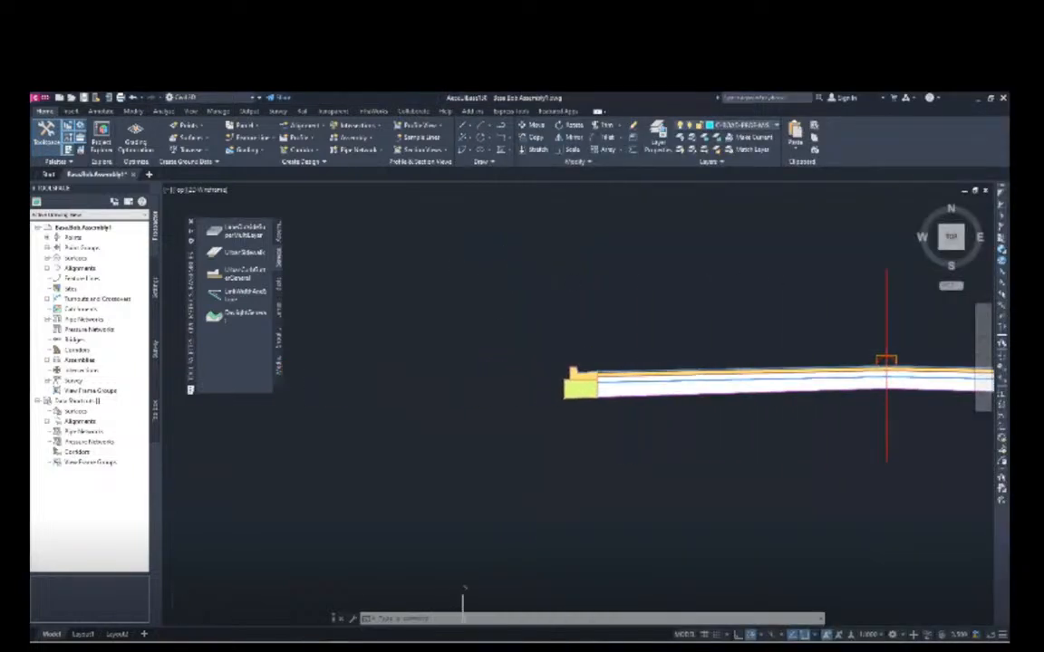
click(244, 254)
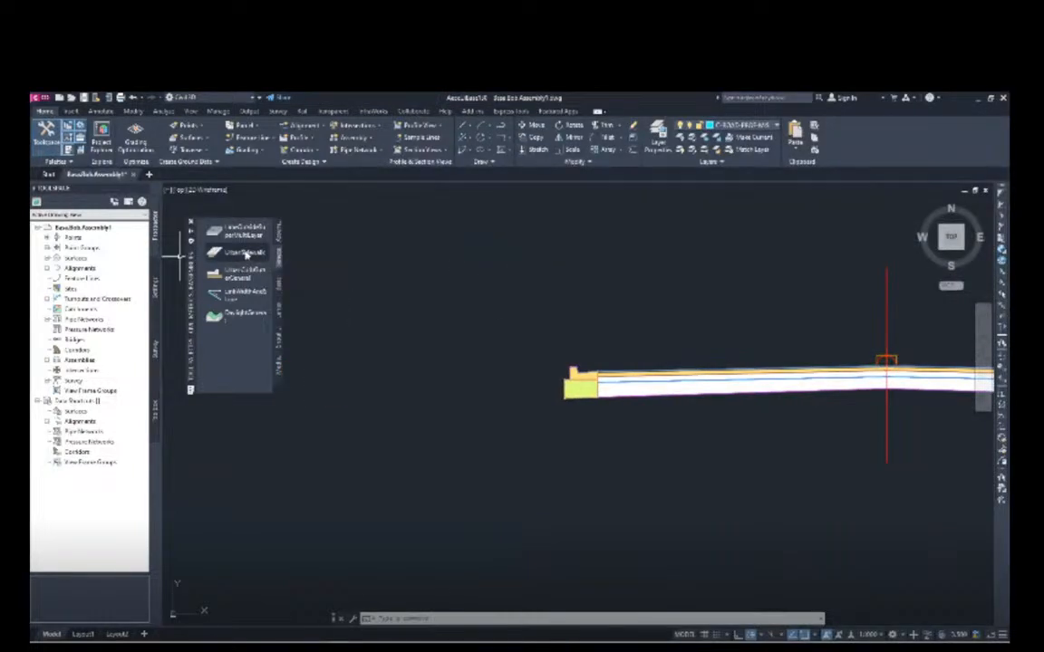
scroll(557, 359, up, 6)
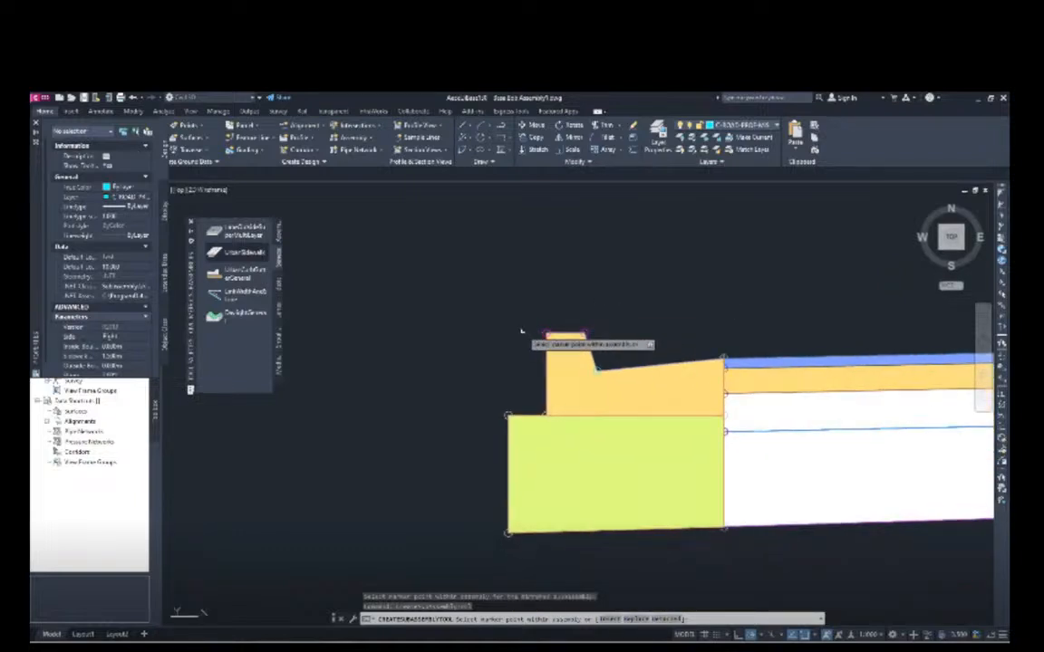
click(548, 336)
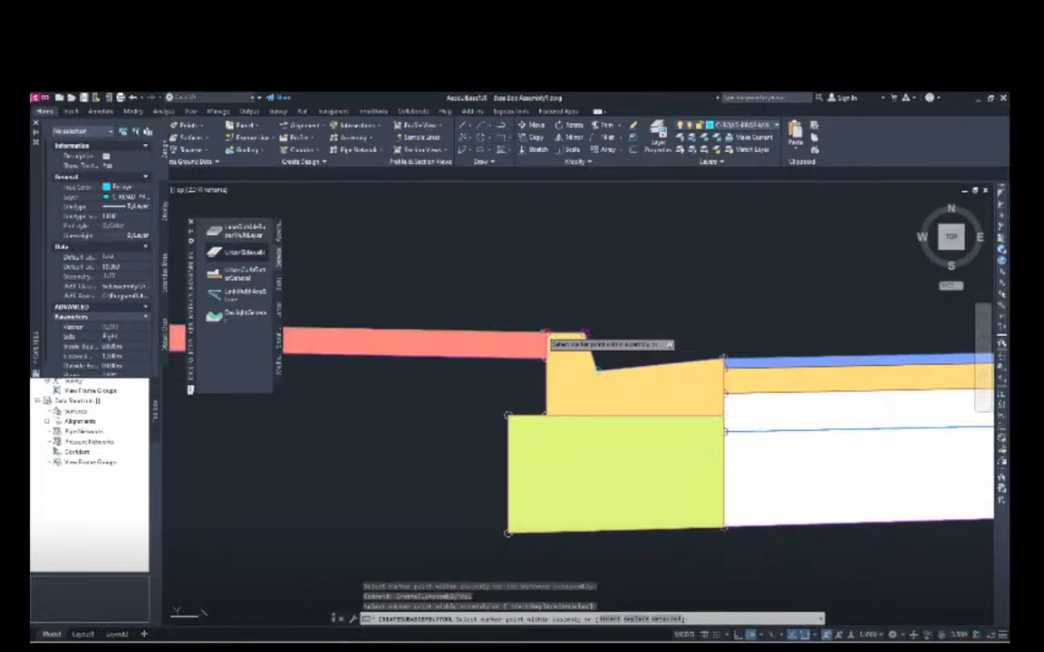
key(Escape)
scroll(657, 305, down, 2)
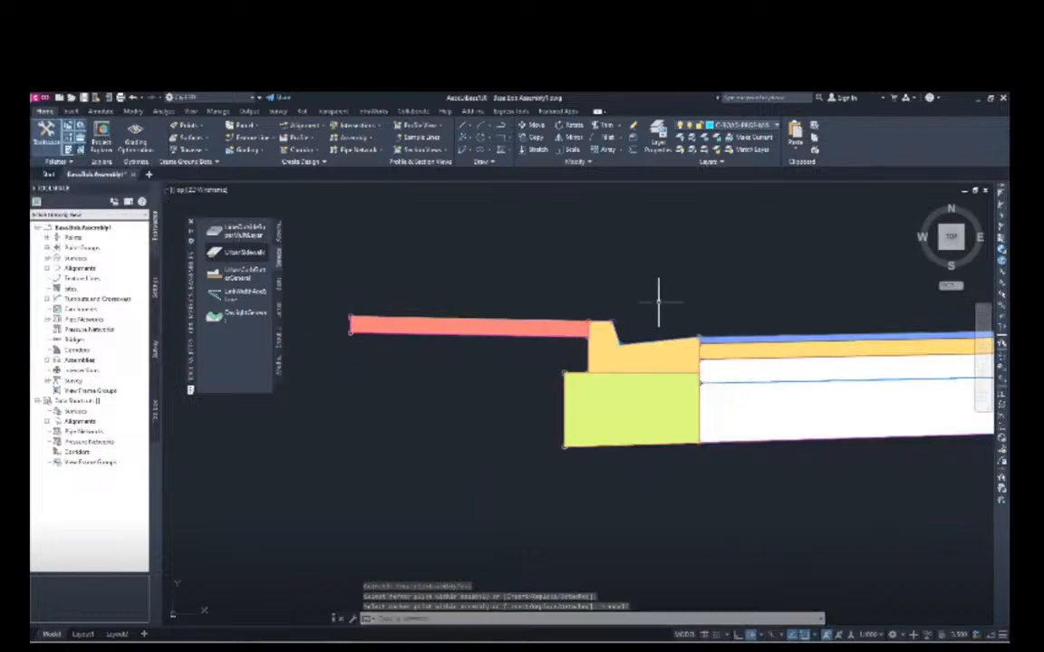
In the left sidewalk's subassembly parameters, set the Inside Boulevard Width to 2.8 m as given in the instructions.
key(alt+Tab)
click(496, 294)
click(485, 325)
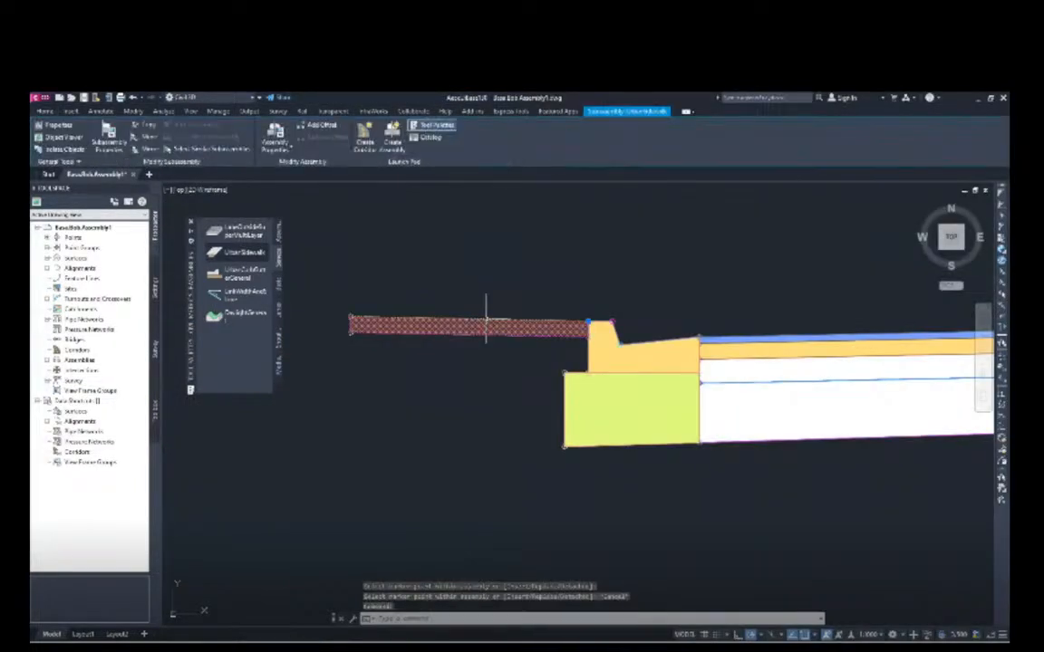
right_click(485, 325)
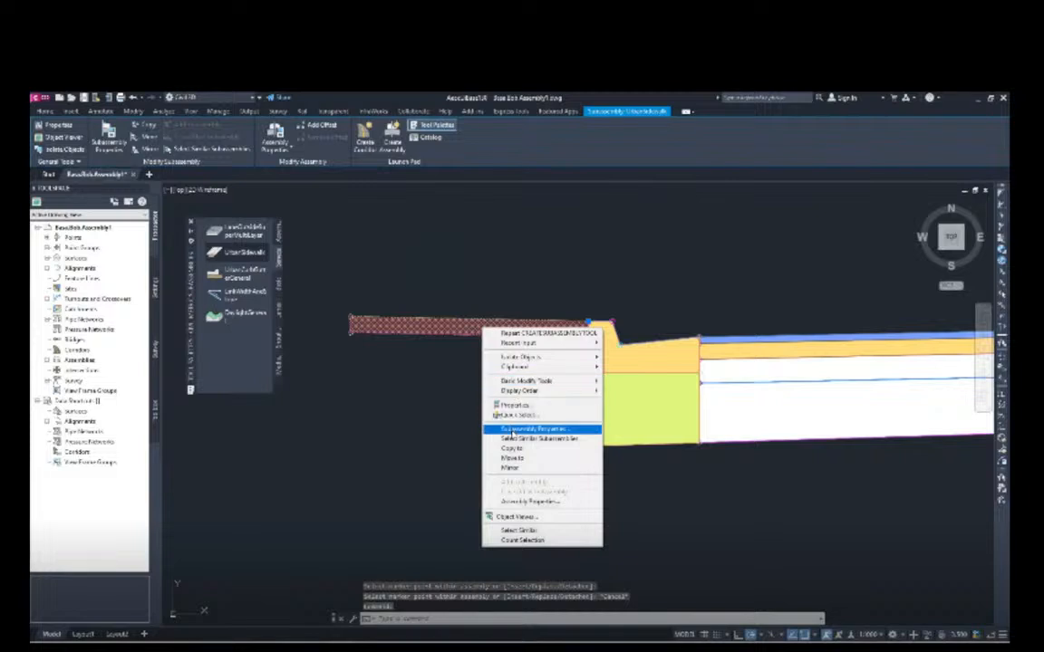
click(513, 430)
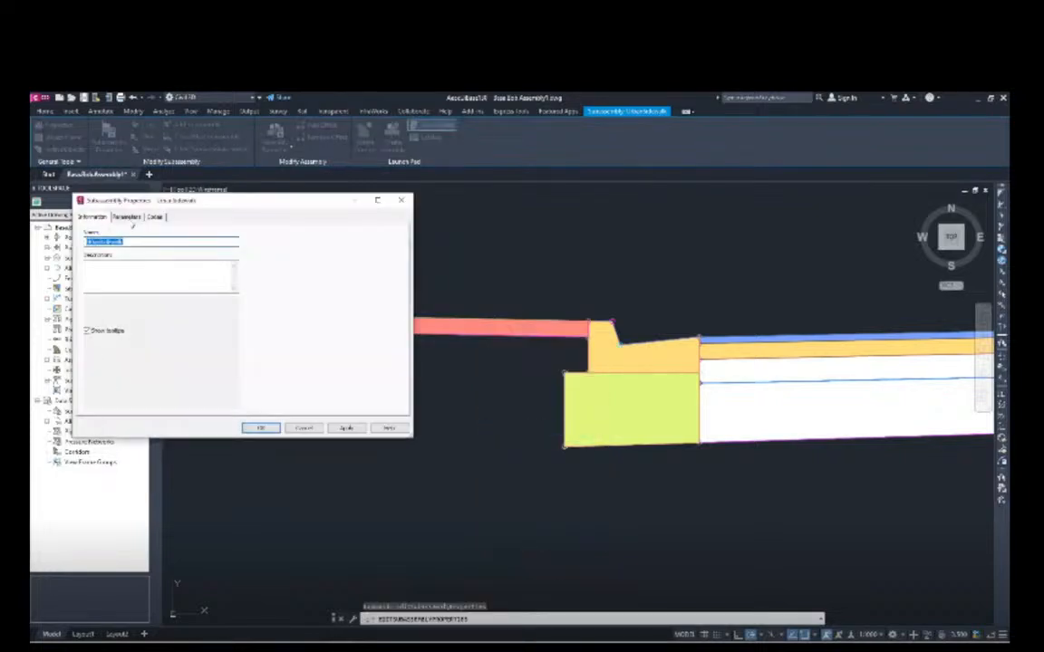
click(127, 218)
key(alt+Tab)
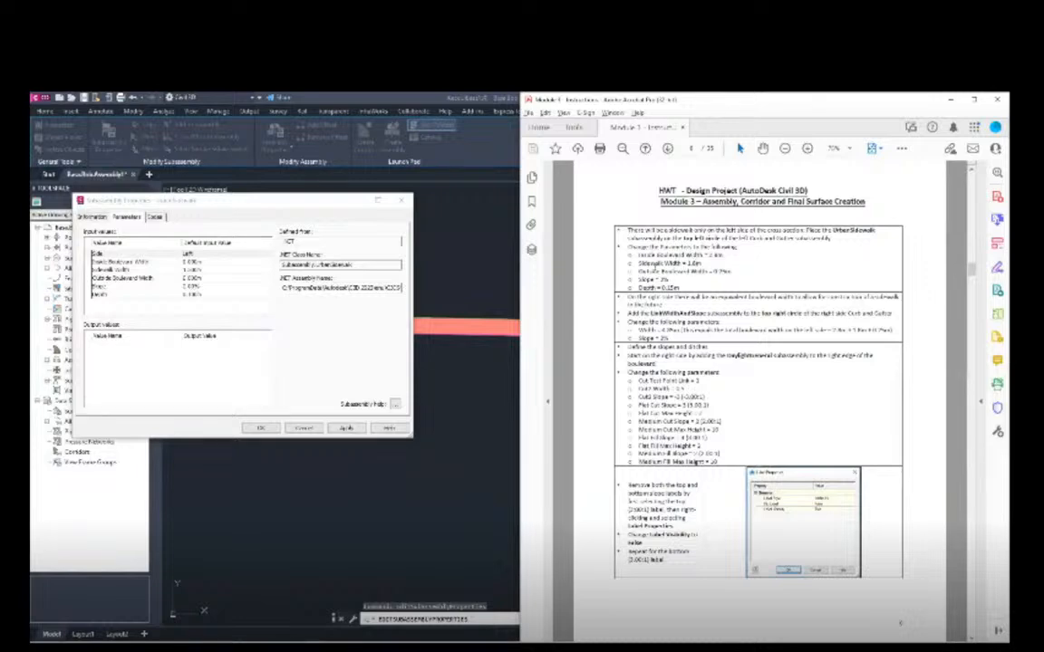
click(192, 262)
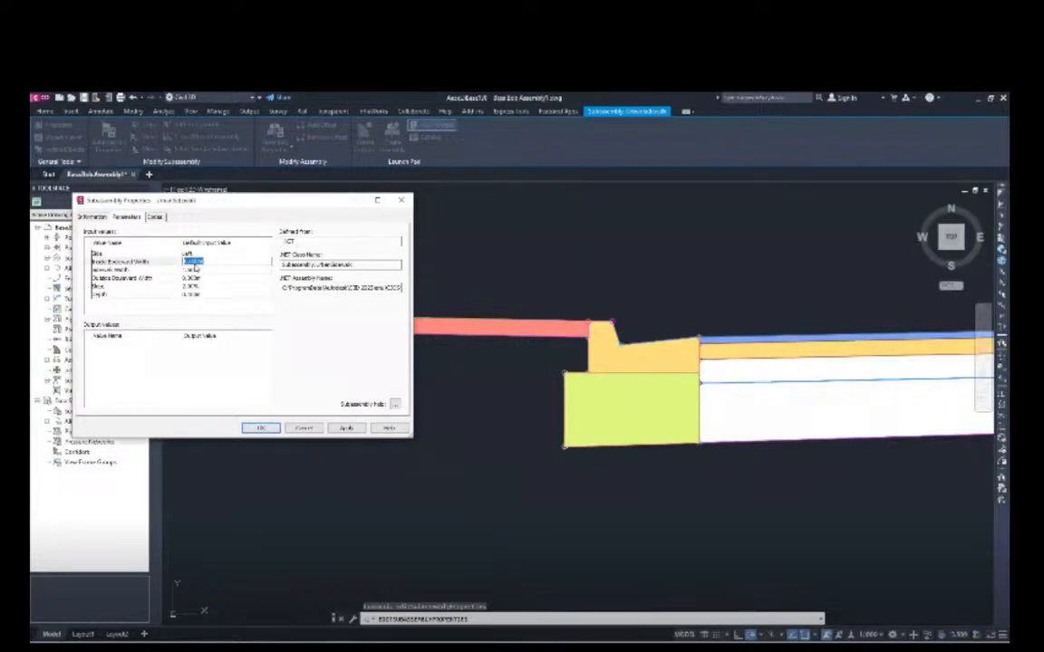
text(2)
key(Return)
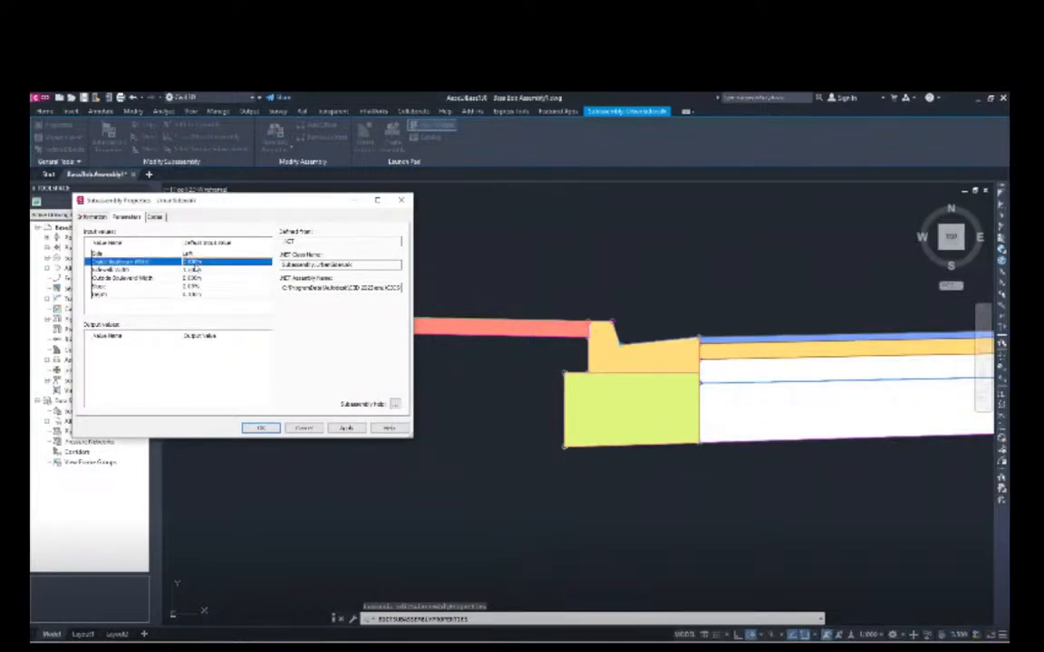
Set the Sidewalk Width to 1.8 m and the Outside Boulevard Width to 0.25 m according to the instructions.
key(alt+Tab)
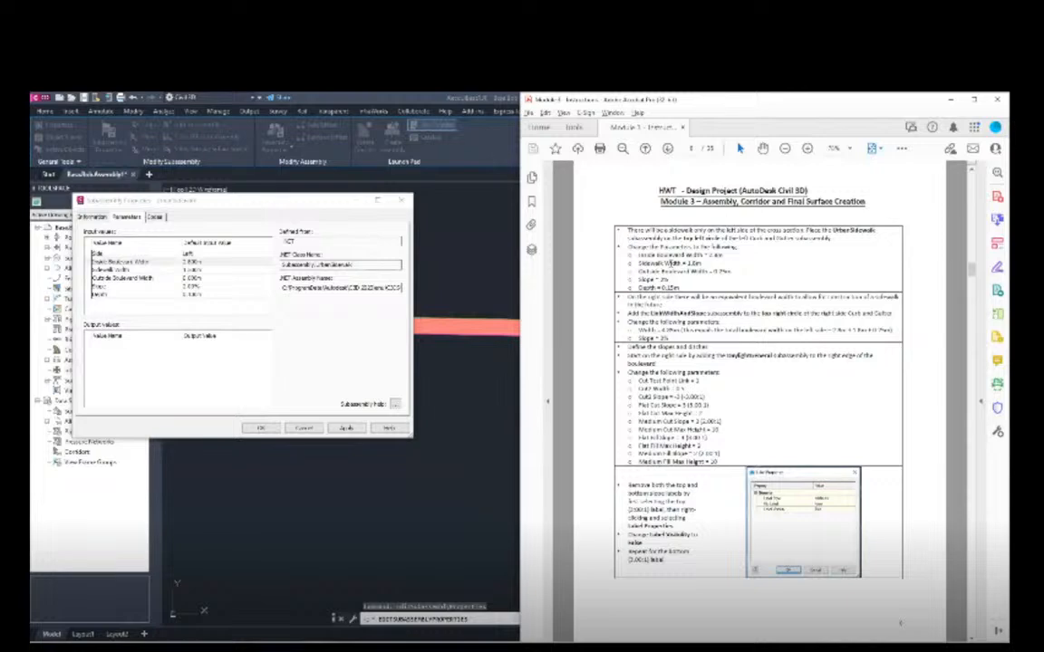
click(188, 270)
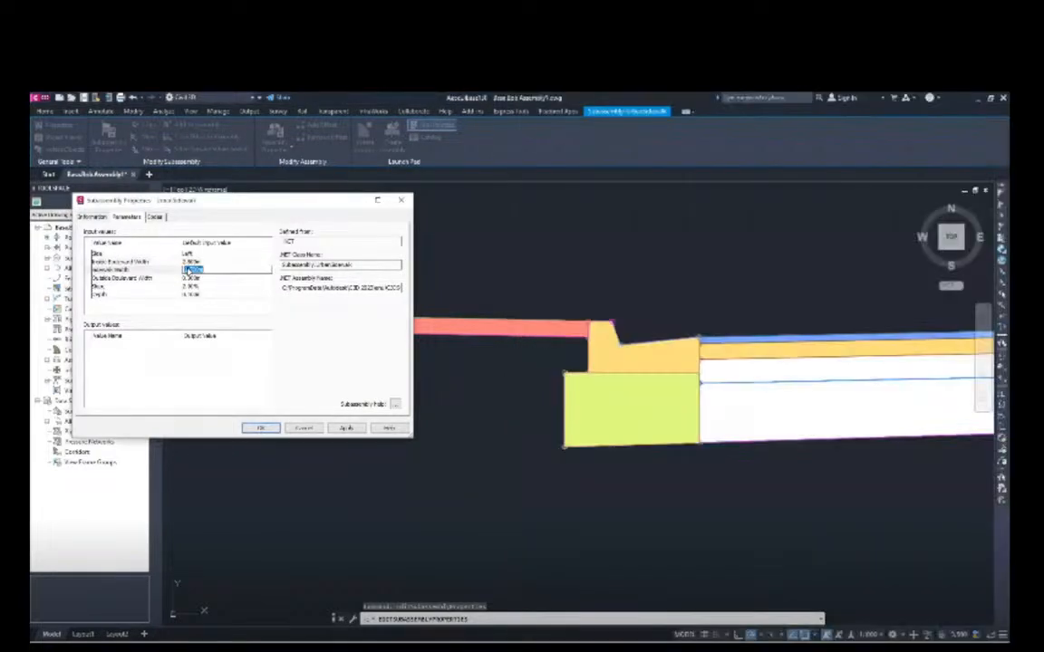
text(1.5)
key(Return)
key(alt+Tab)
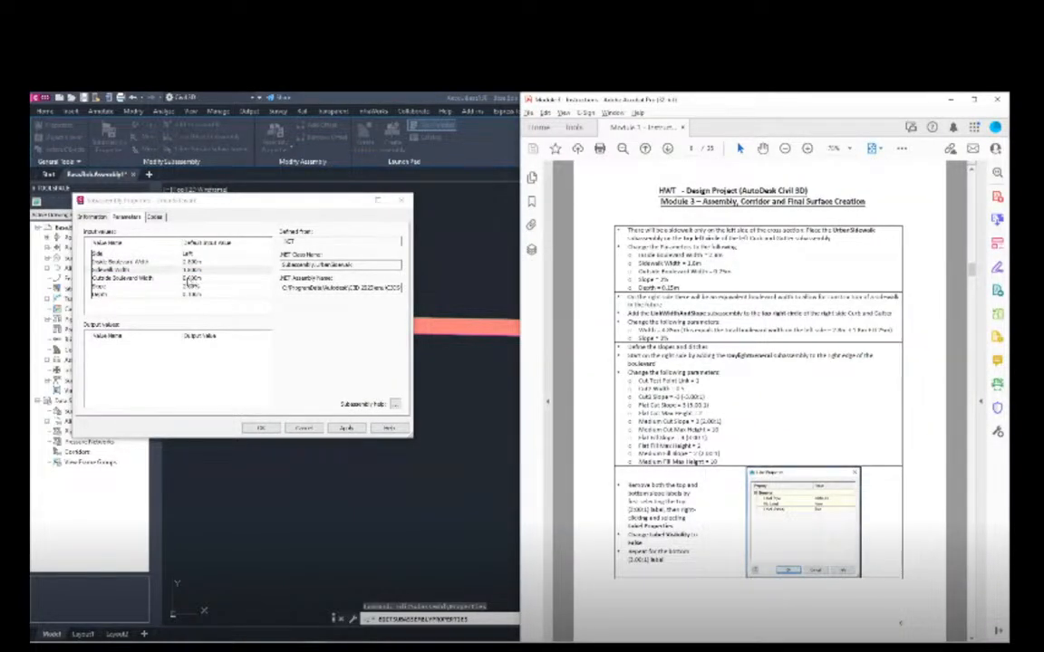
key(alt+Tab)
key(BackSpace)
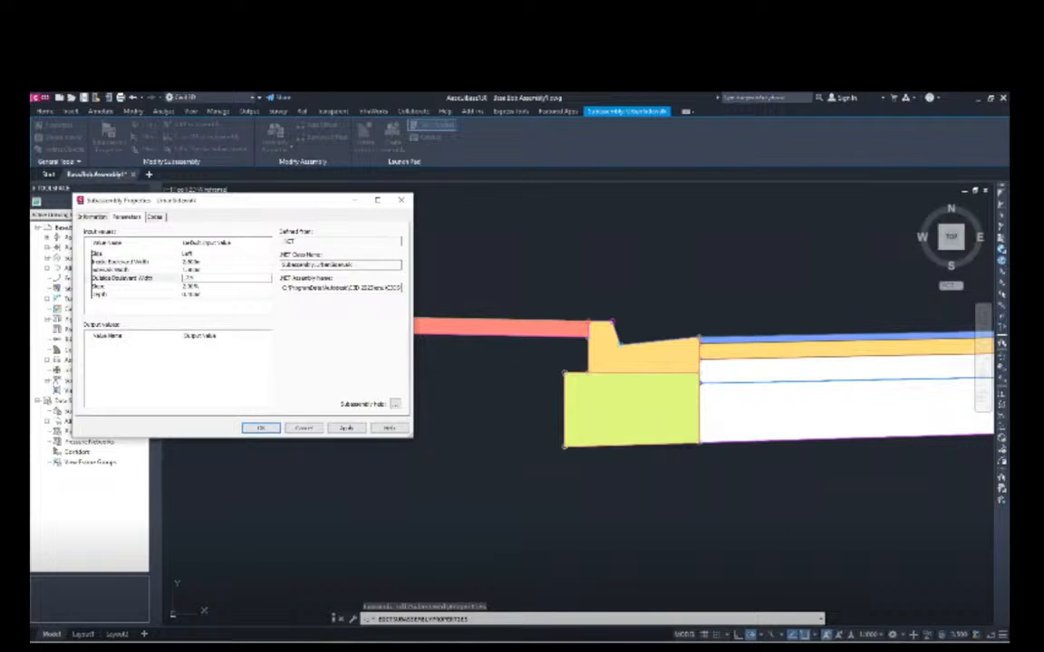
Set the sidewalk's Depth to 0.15 m according to the instructions and accept the subassembly properties.
key(alt+Tab)
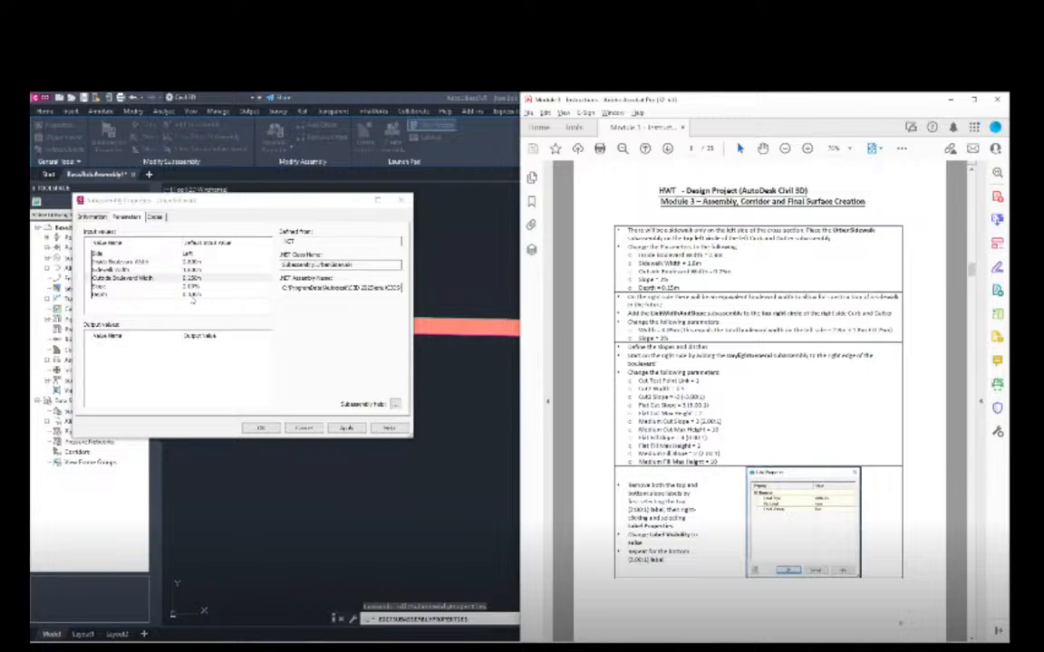
click(192, 297)
key(BackSpace)
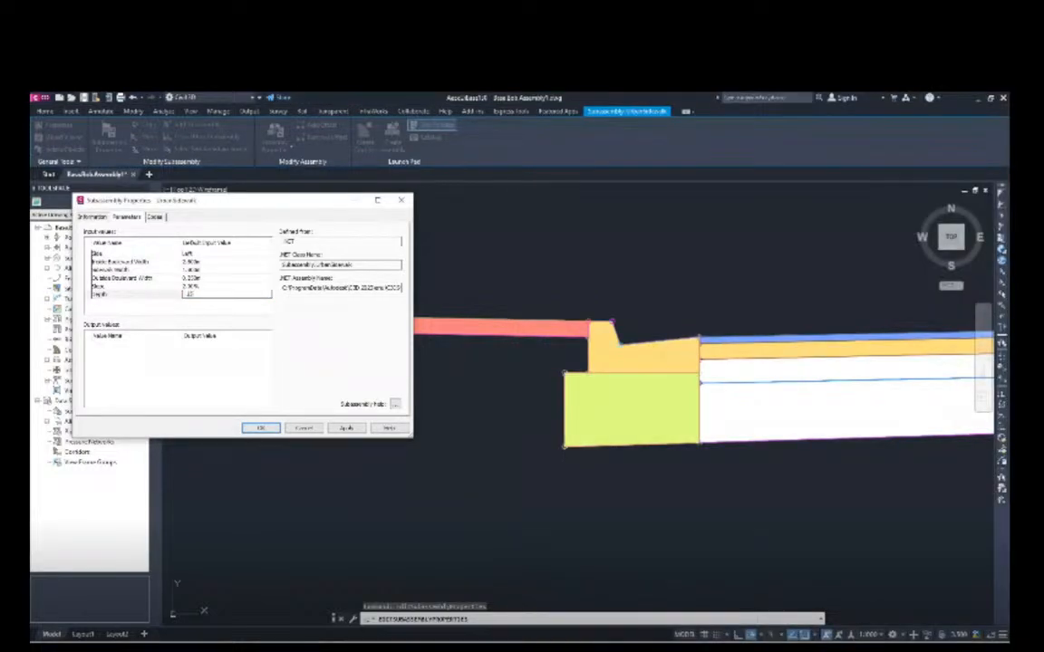
key(Return)
click(261, 430)
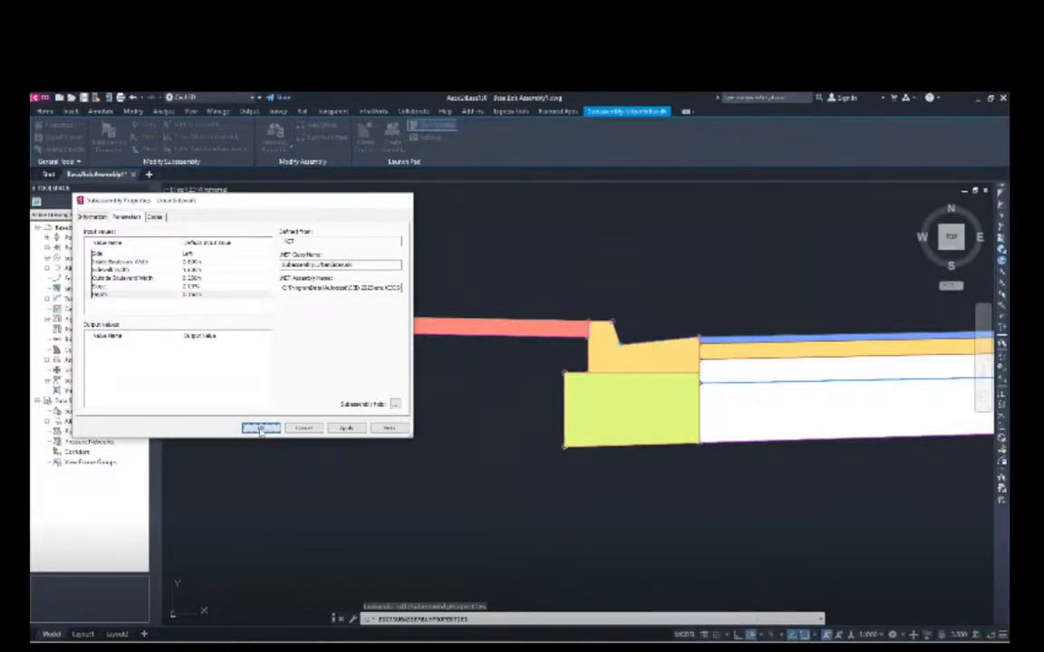
scroll(496, 396, down, 3)
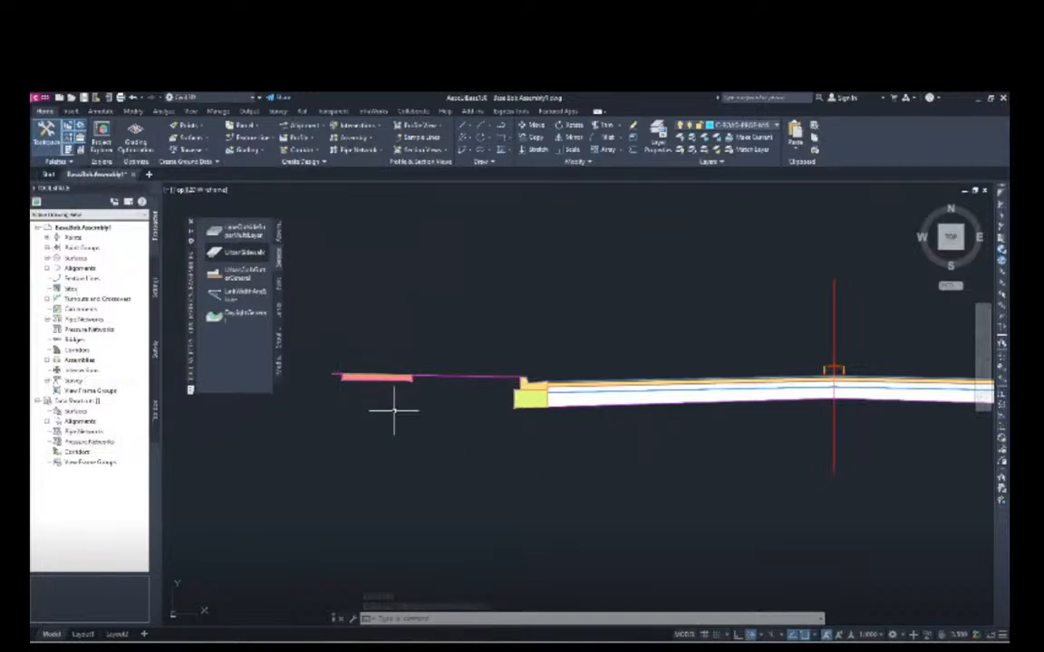
Following the instructions, add the LinkWidthAndSlope subassembly to the top outer marker point of the right curb and gutter.
mouse_move(908, 436)
middle_down()
mouse_move(575, 443)
mouse_move(361, 428)
middle_up()
middle_drag(492, 433, 588, 443)
key(alt+Tab)
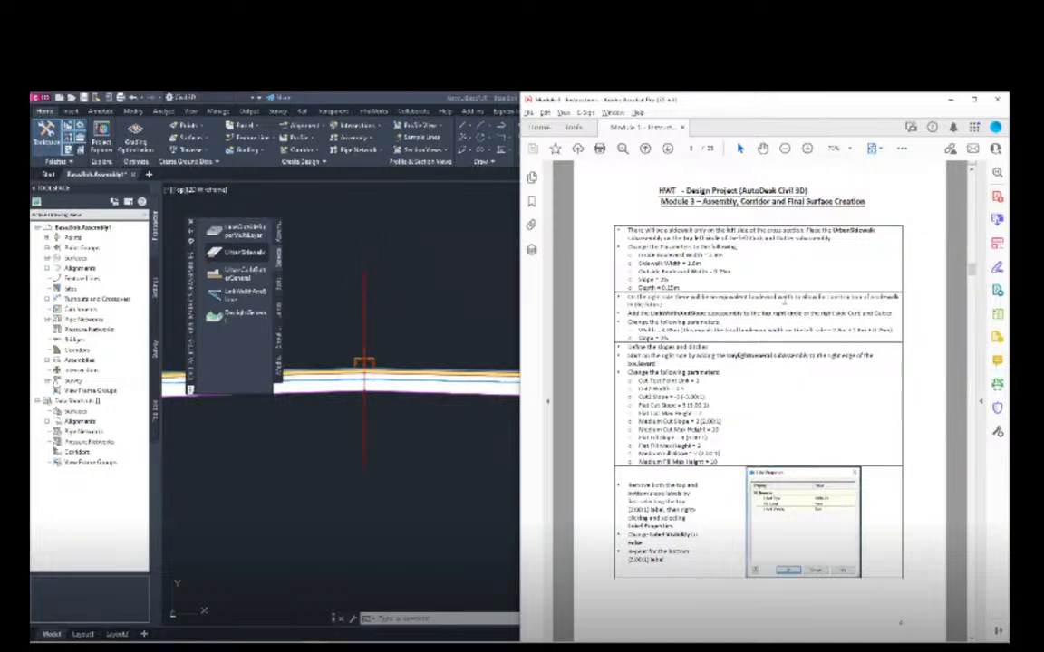
click(490, 445)
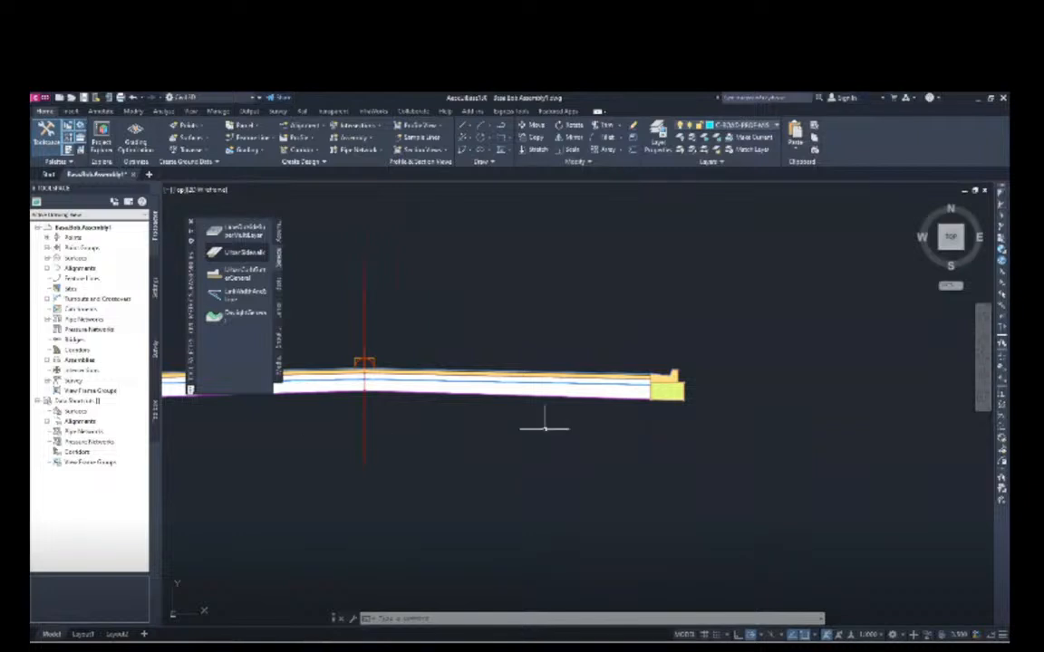
mouse_move(729, 437)
middle_down()
mouse_move(537, 427)
mouse_move(571, 404)
mouse_move(587, 422)
middle_up()
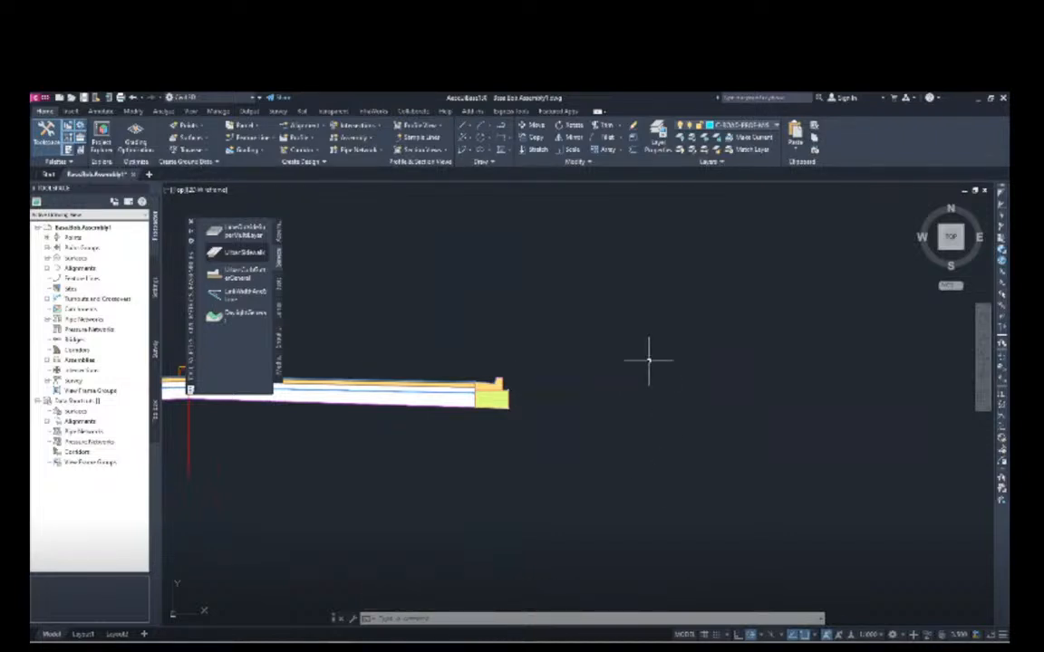
key(alt+Tab)
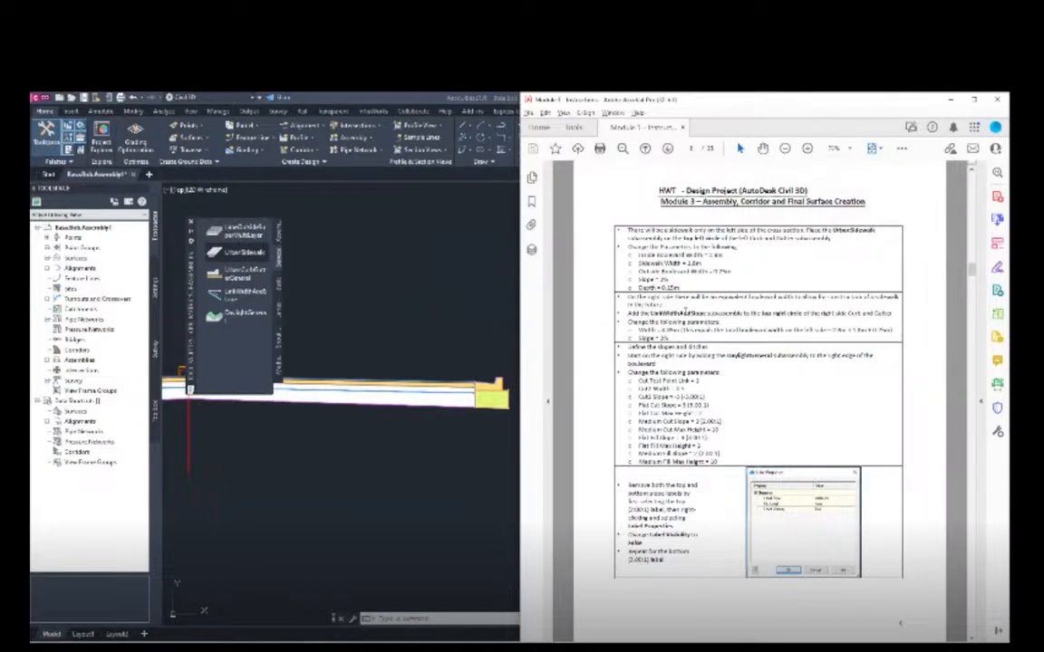
click(242, 300)
scroll(519, 360, up, 3)
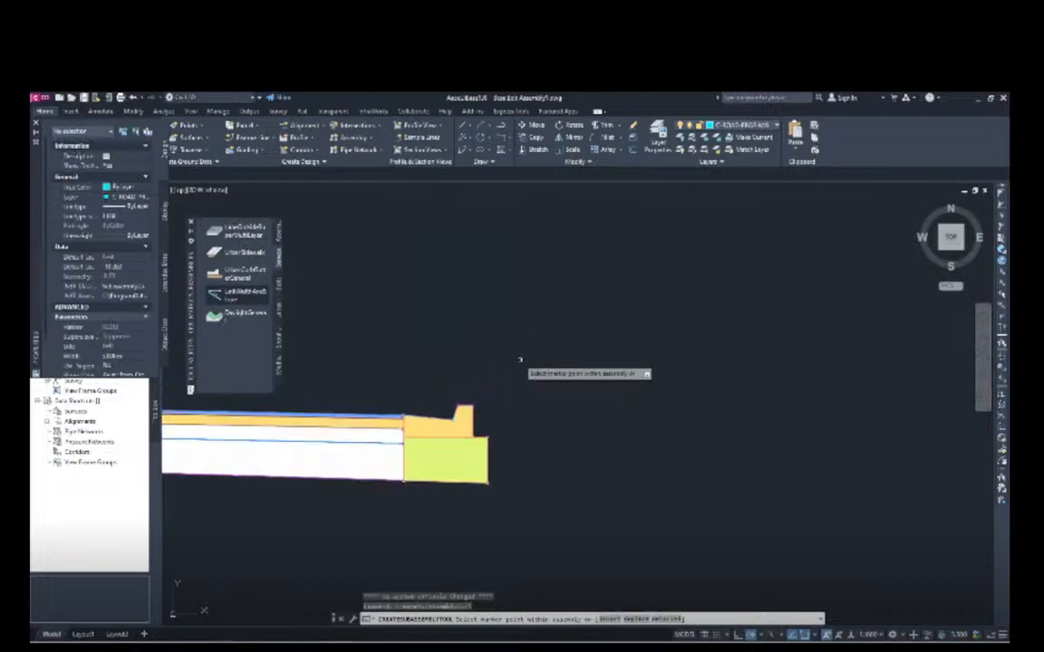
scroll(519, 359, up, 2)
middle_drag(497, 400, 578, 343)
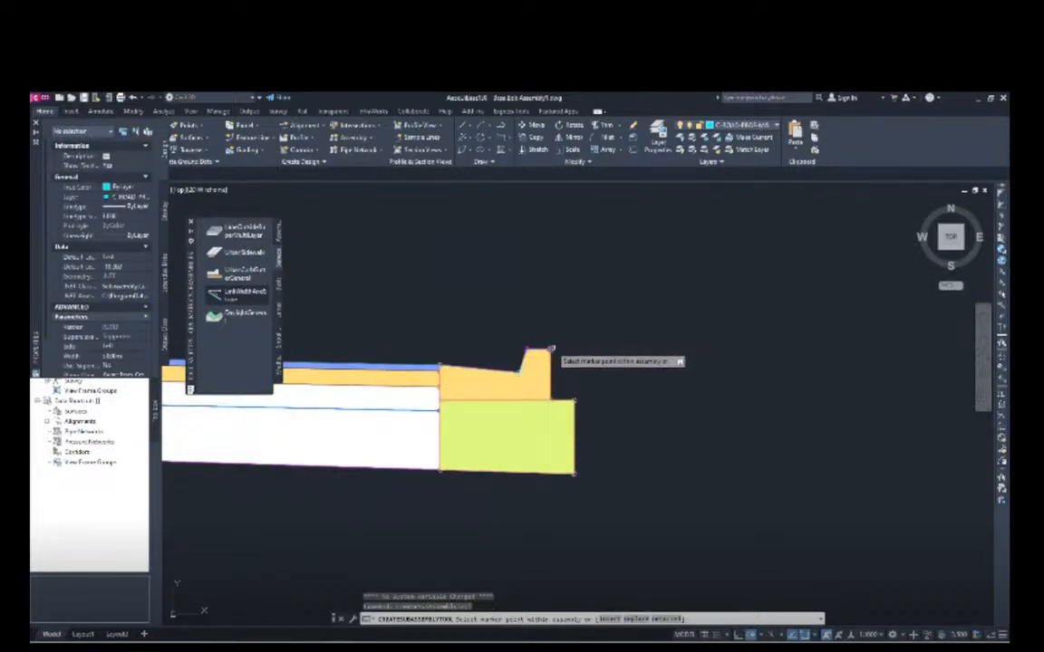
click(550, 351)
scroll(860, 436, down, 3)
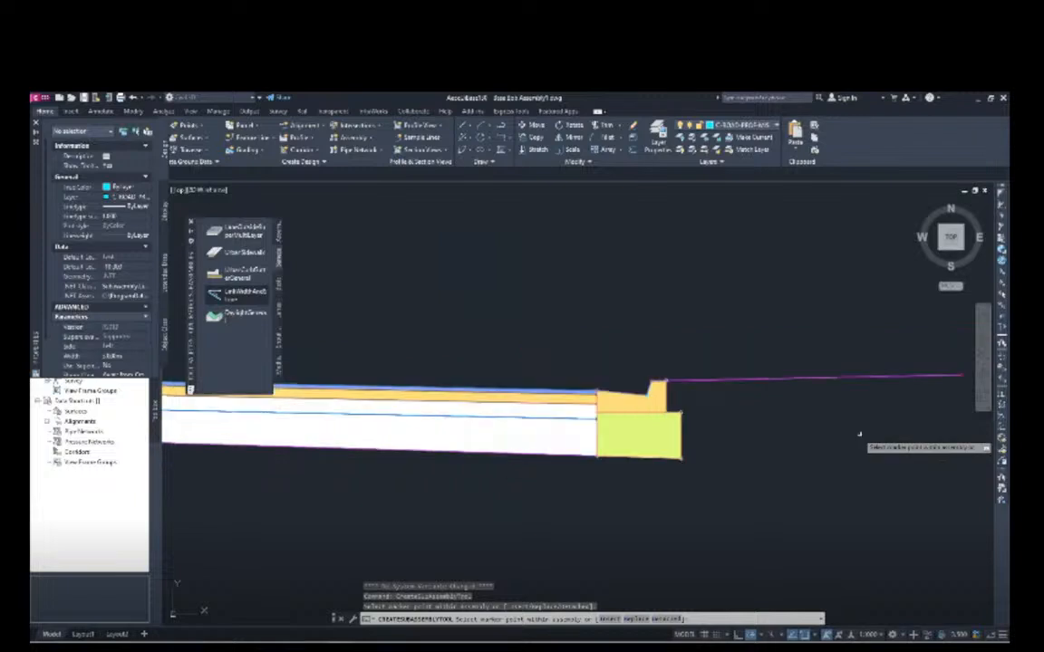
key(Escape)
Set the right boulevard link's Width to 4.85 m, check its slope against the instructions and accept the subassembly properties.
middle_drag(869, 426, 780, 443)
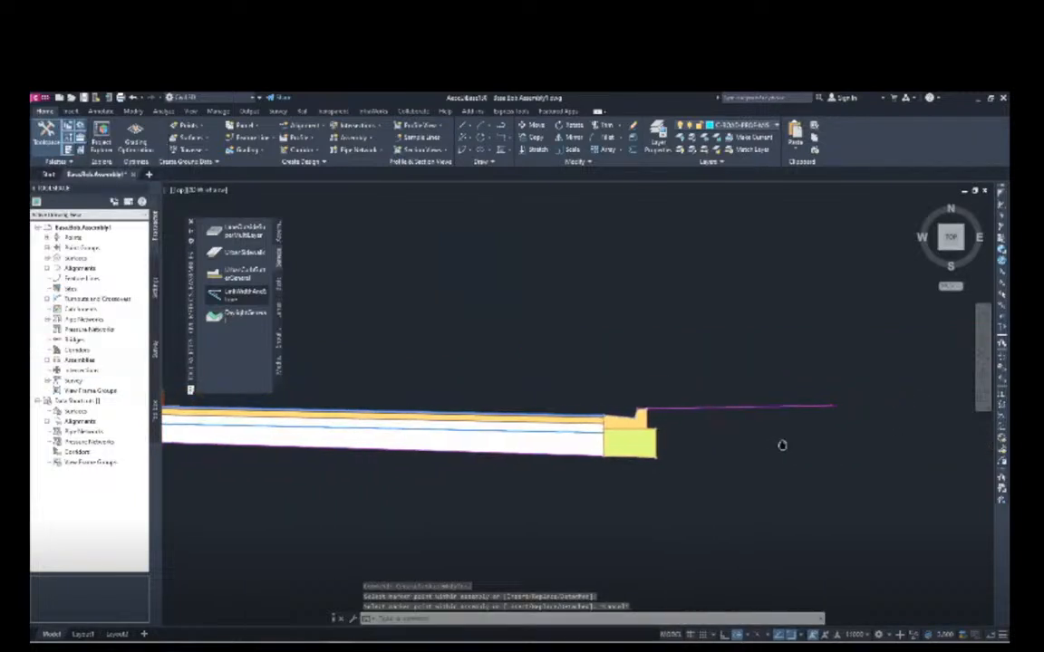
click(739, 408)
right_click(739, 408)
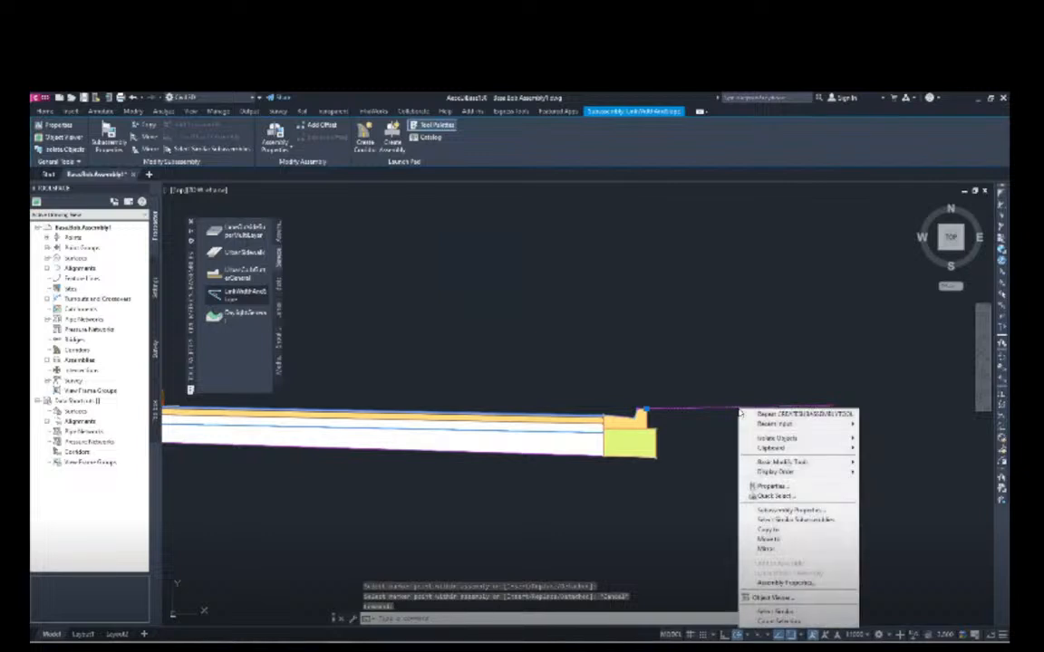
click(787, 510)
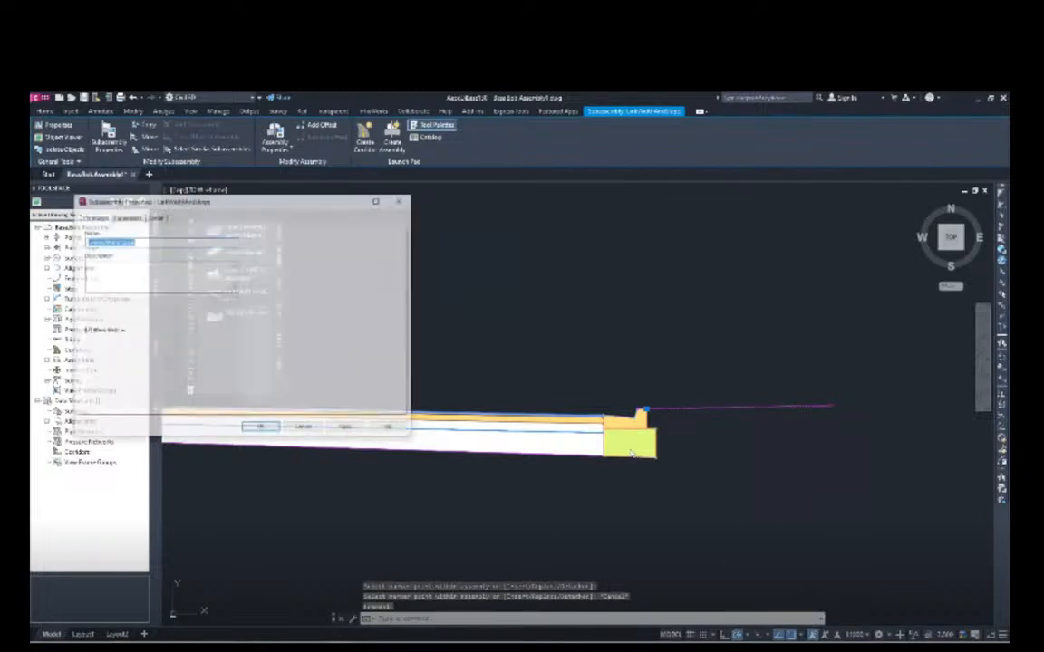
click(125, 216)
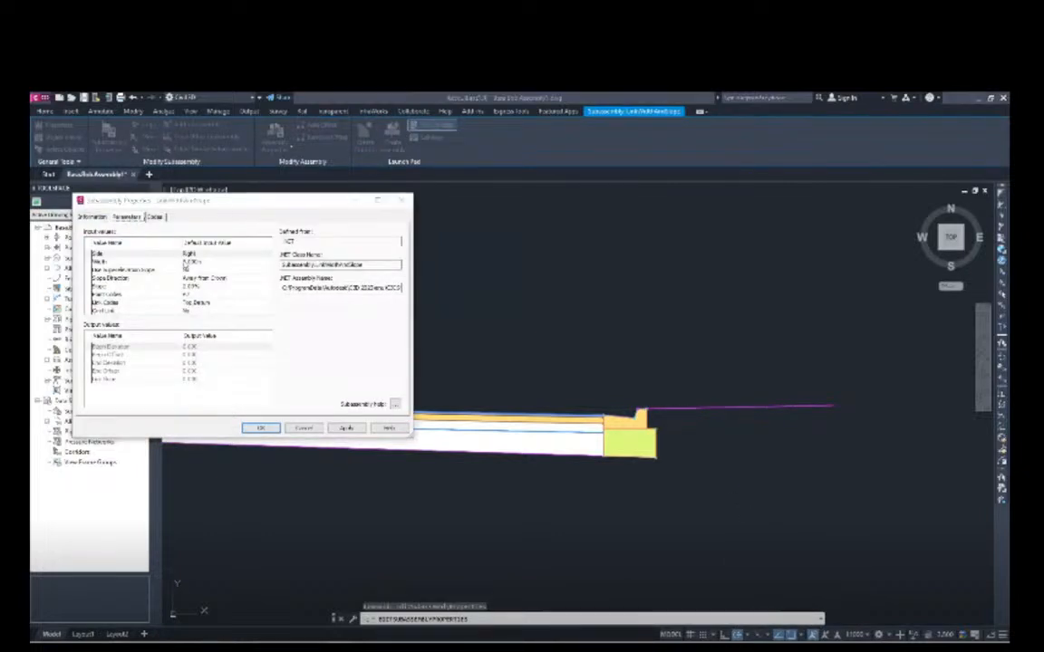
key(alt+Tab)
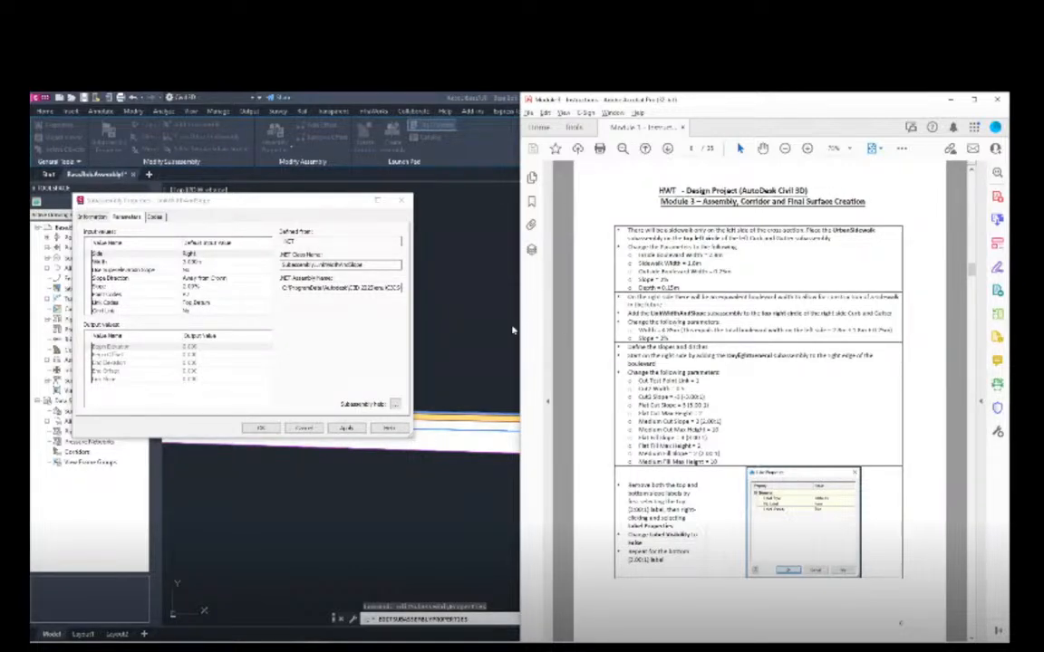
click(192, 262)
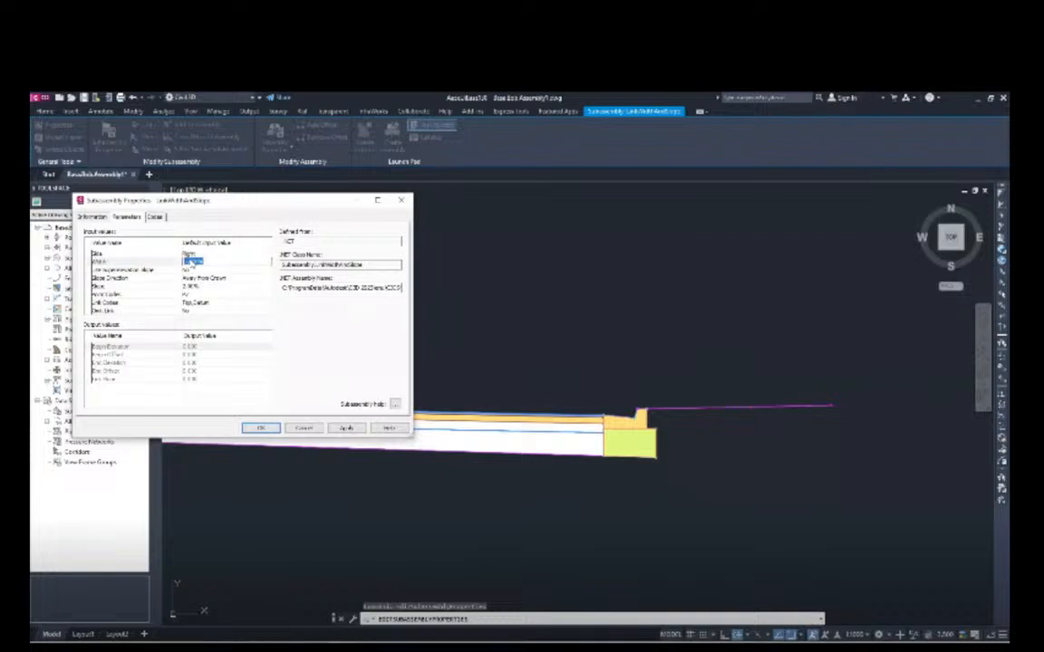
text(5)
key(Return)
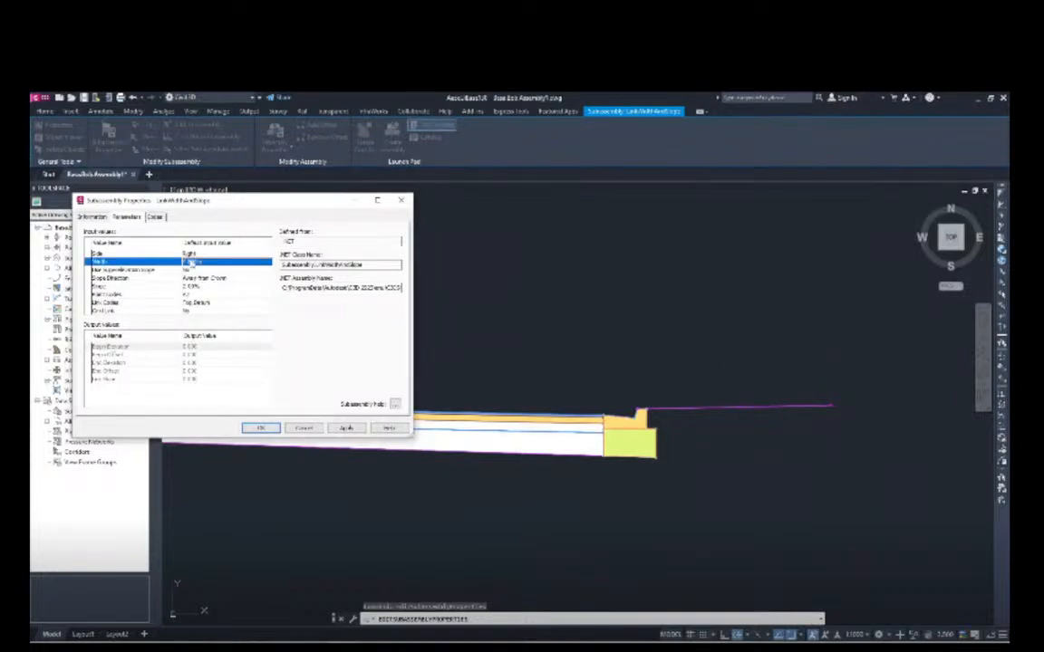
key(alt+Tab)
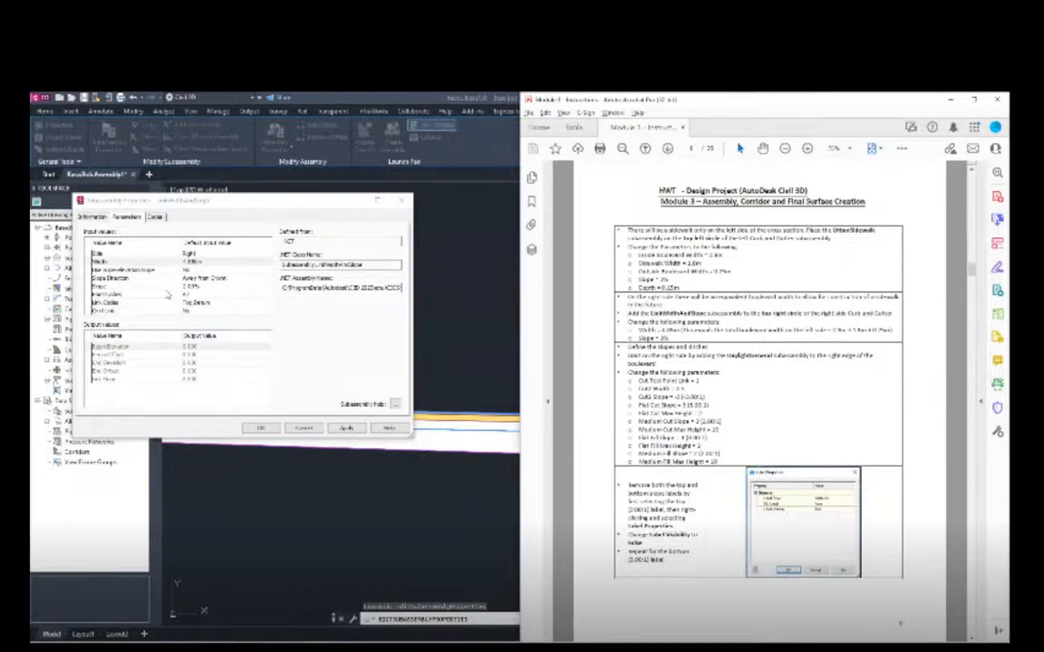
click(261, 430)
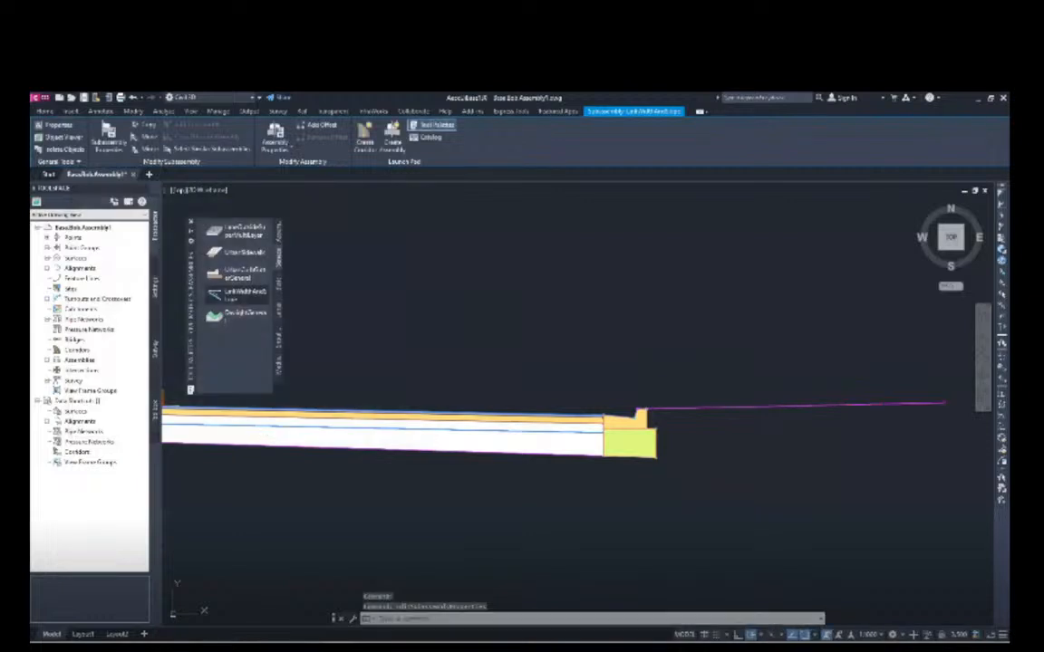
Following the instructions, add the DaylightGeneral subassembly to the outer end of the right boulevard link.
mouse_move(867, 501)
middle_down()
mouse_move(555, 471)
mouse_move(589, 438)
middle_up()
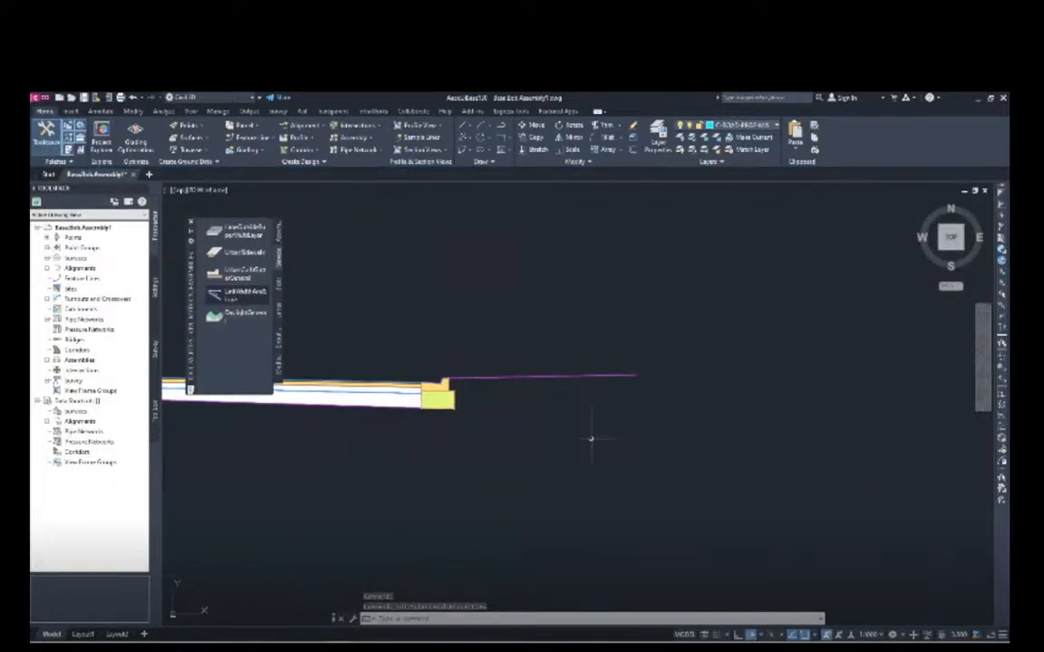
key(alt+Tab)
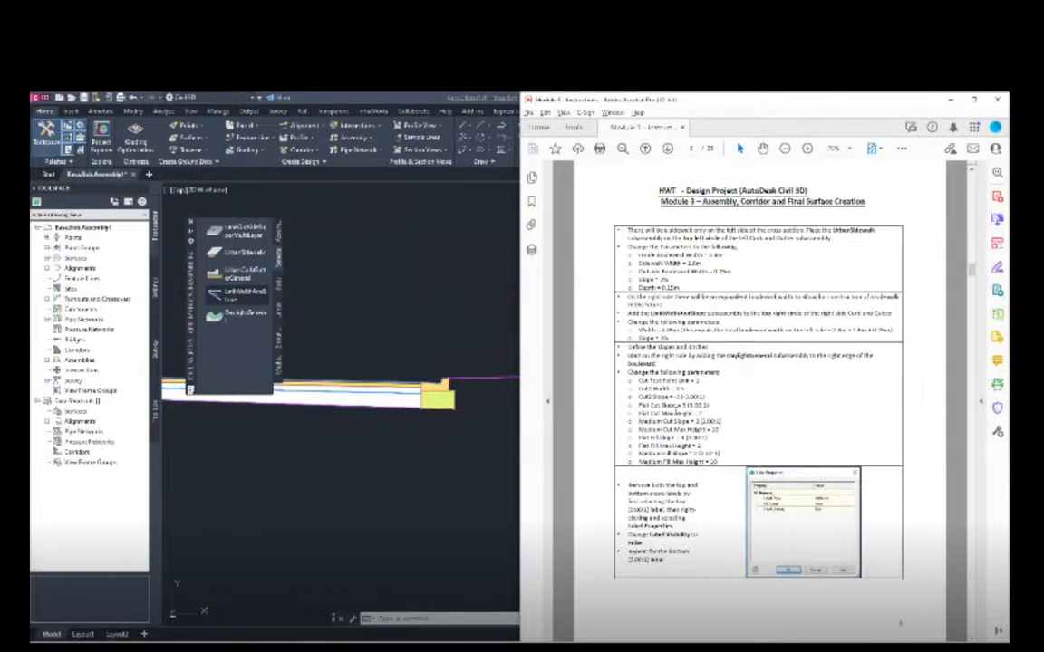
click(508, 441)
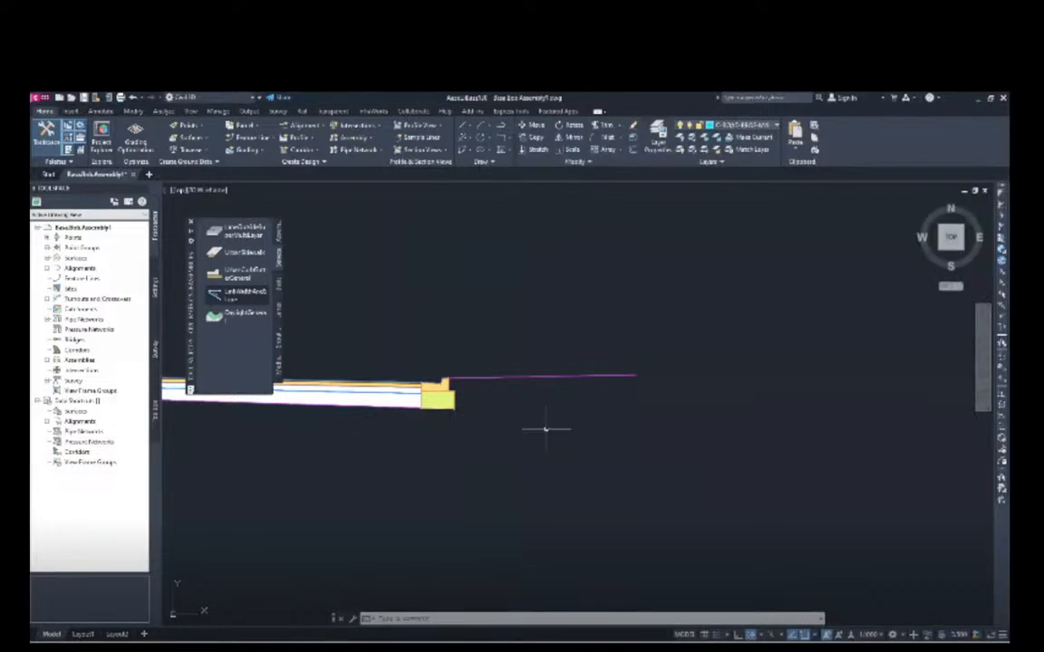
middle_drag(546, 426, 382, 427)
key(alt+Tab)
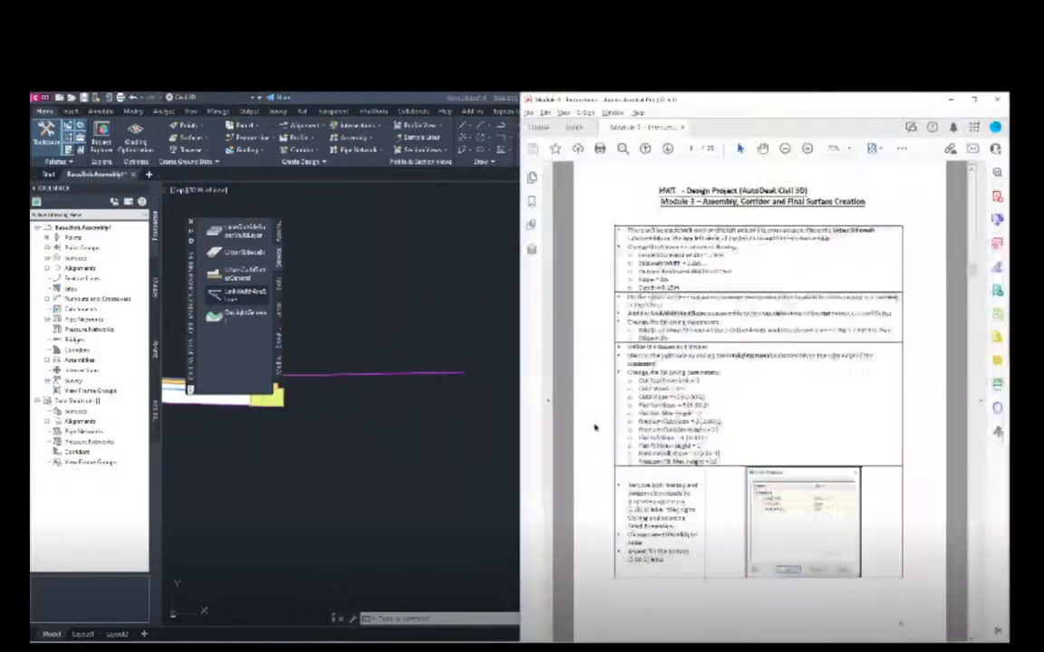
click(237, 319)
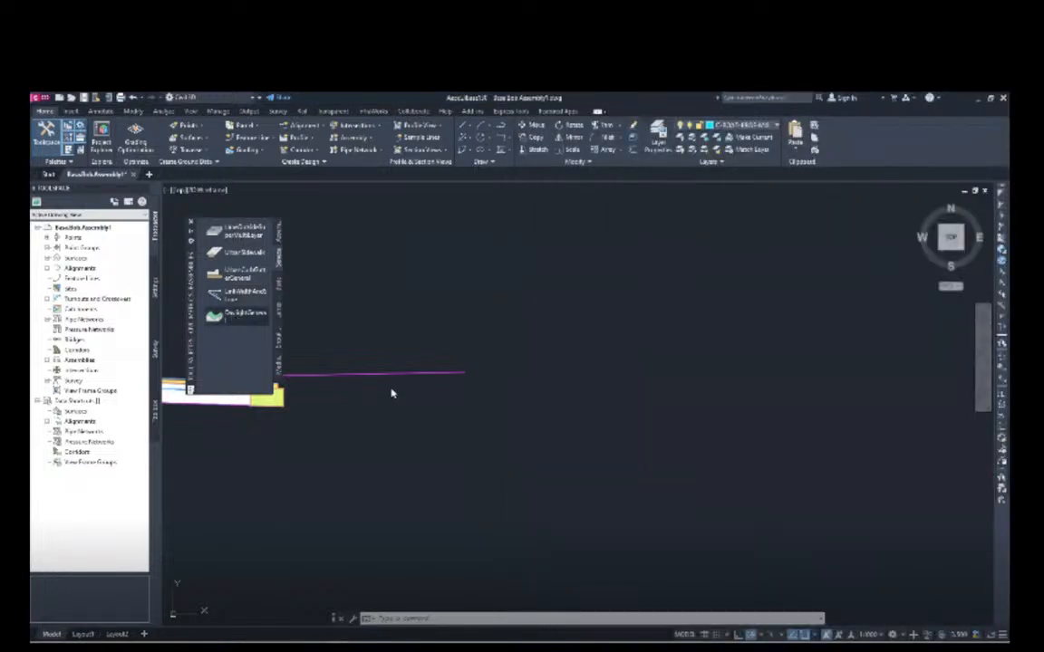
scroll(434, 392, up, 2)
scroll(461, 412, up, 4)
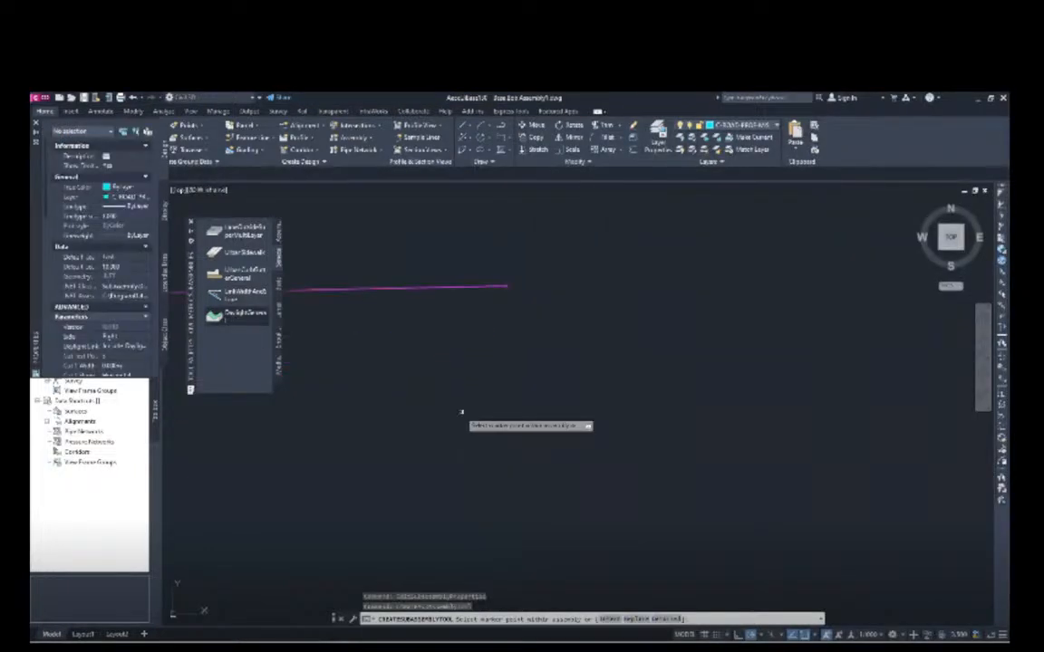
click(509, 286)
scroll(618, 369, down, 1)
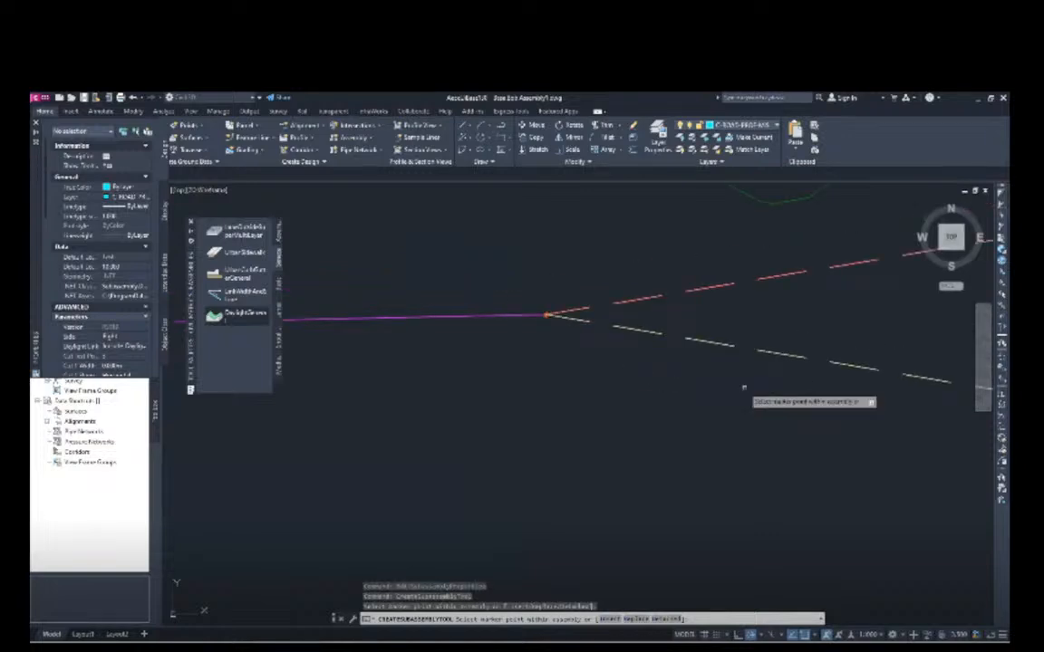
key(Escape)
Open the right DaylightGeneral subassembly's parameters and set the Cut Test Point Link to 1 according to the instructions.
middle_drag(825, 405, 585, 477)
scroll(605, 469, down, 6)
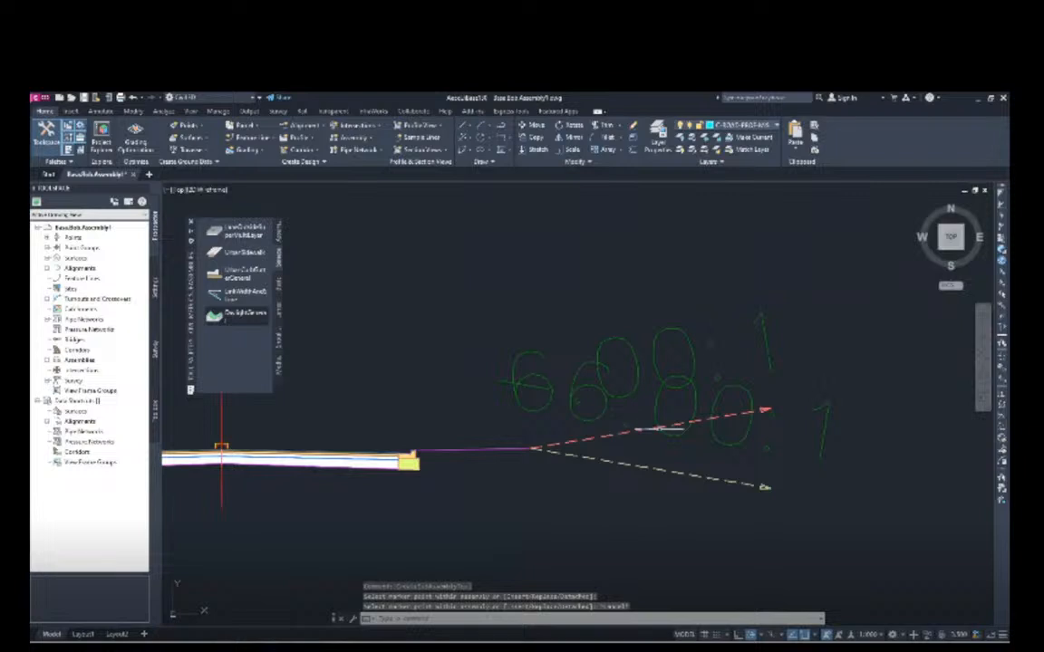
click(602, 437)
right_click(602, 435)
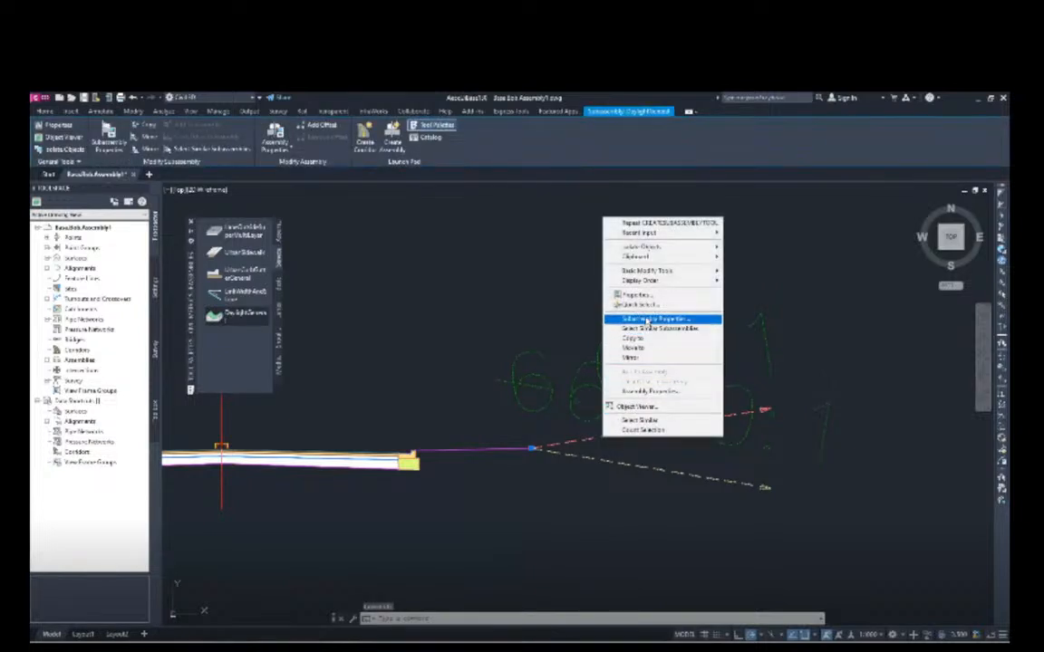
click(646, 321)
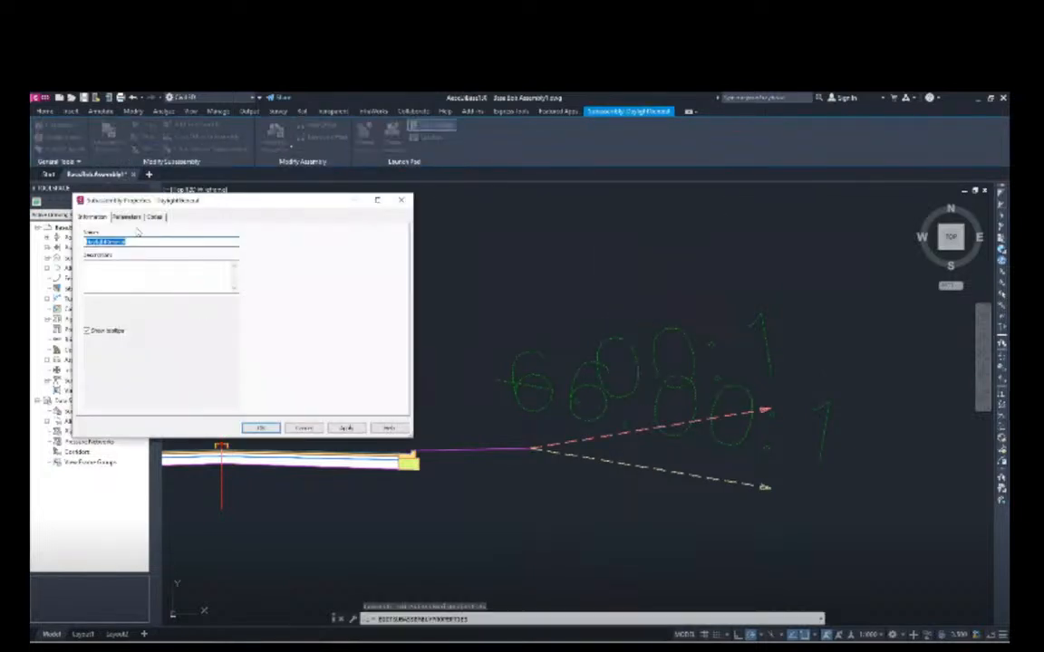
click(127, 217)
key(alt+Tab)
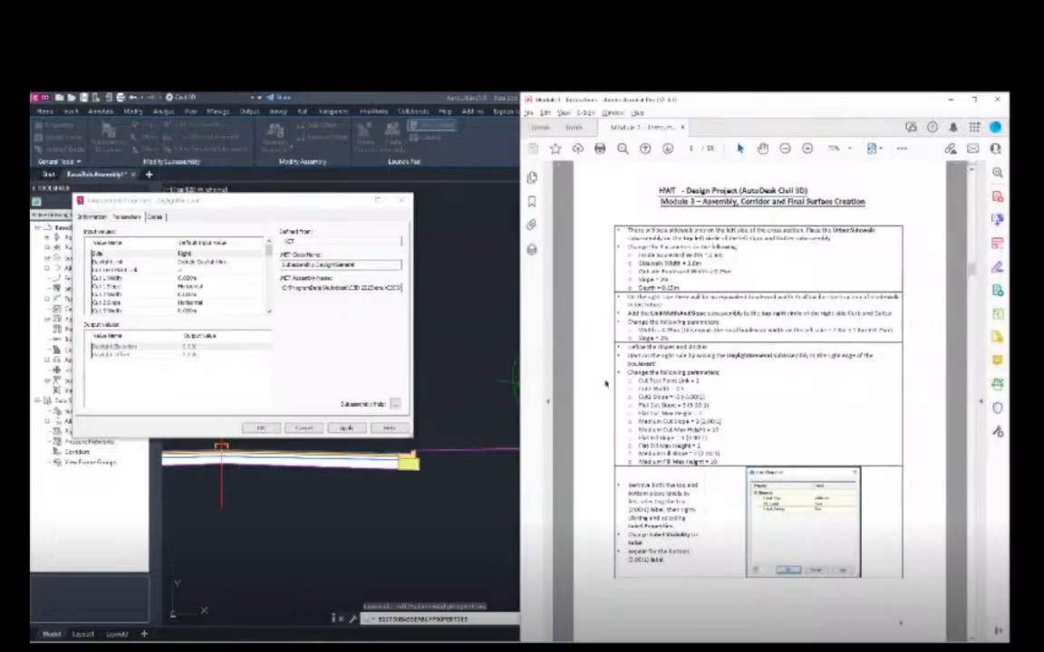
click(181, 271)
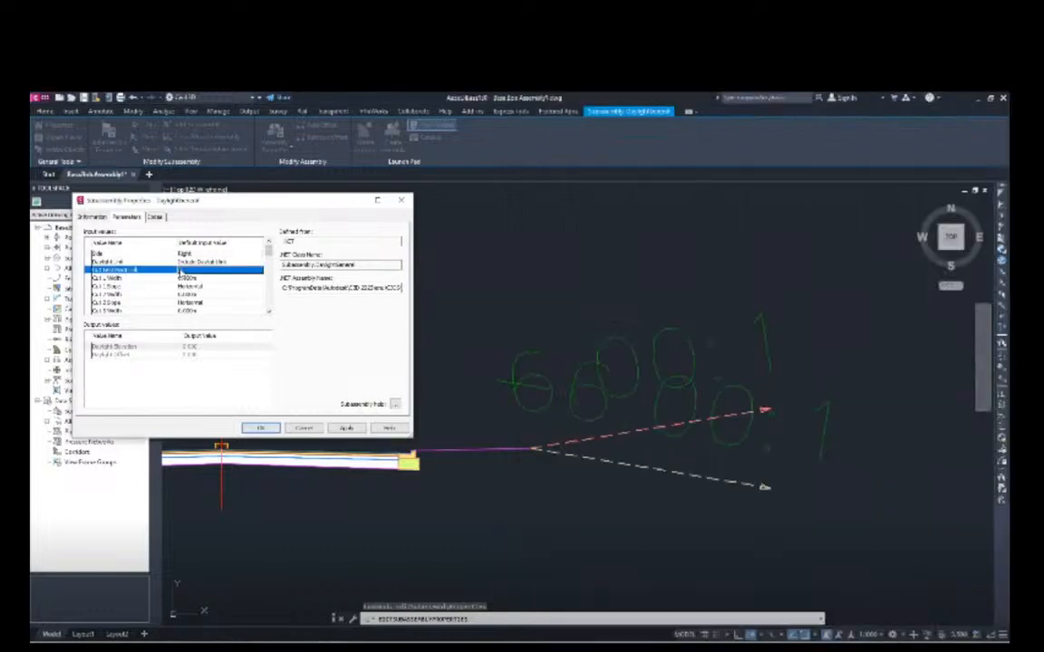
key(Return)
Set the daylight subassembly's Cut 2 Width to 0.5 m and Cut 2 Slope to -3:1 according to the instructions.
key(alt+Tab)
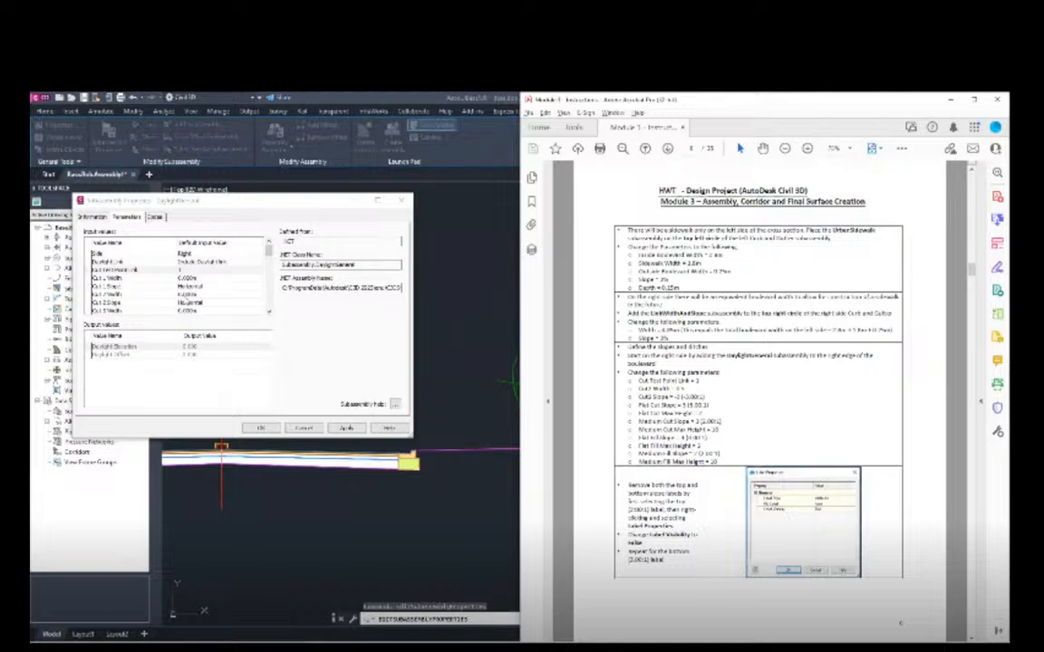
click(189, 294)
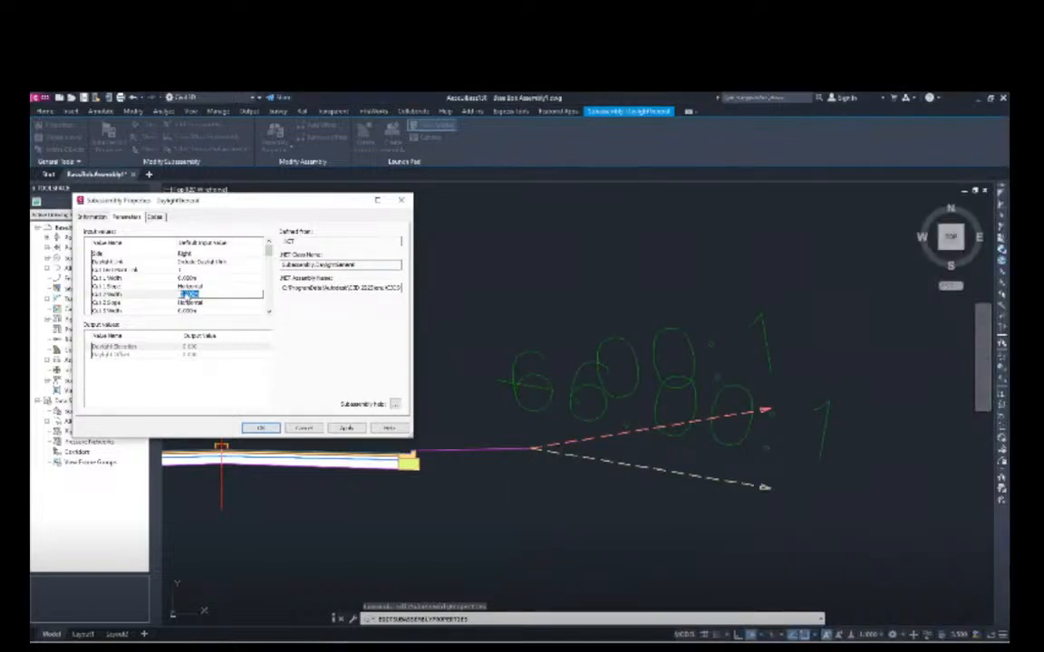
key(BackSpace)
key(Return)
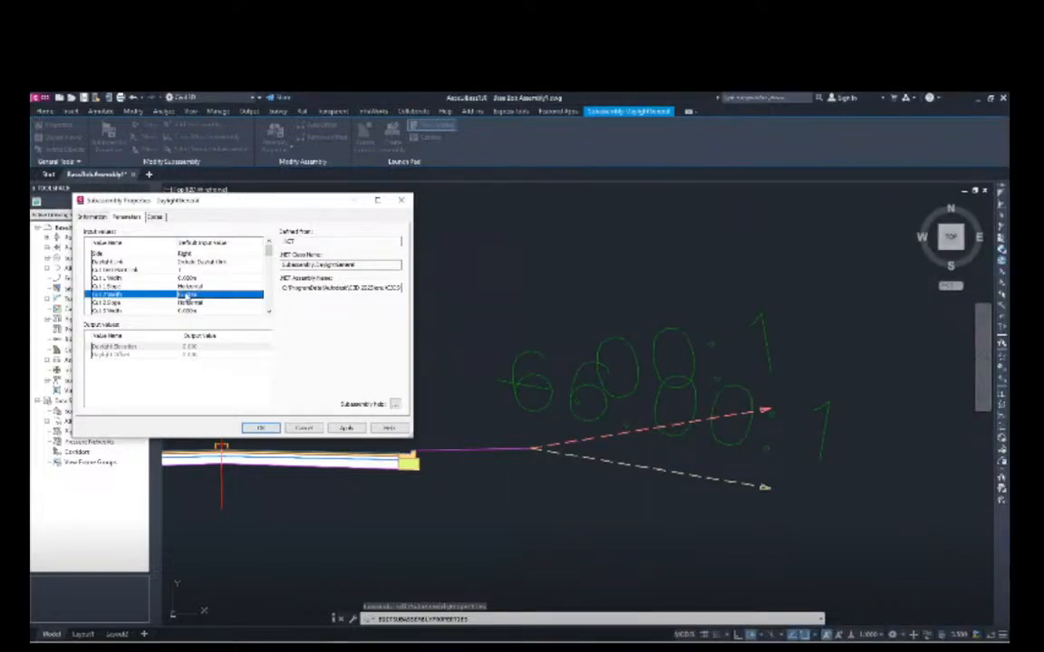
key(alt+Tab)
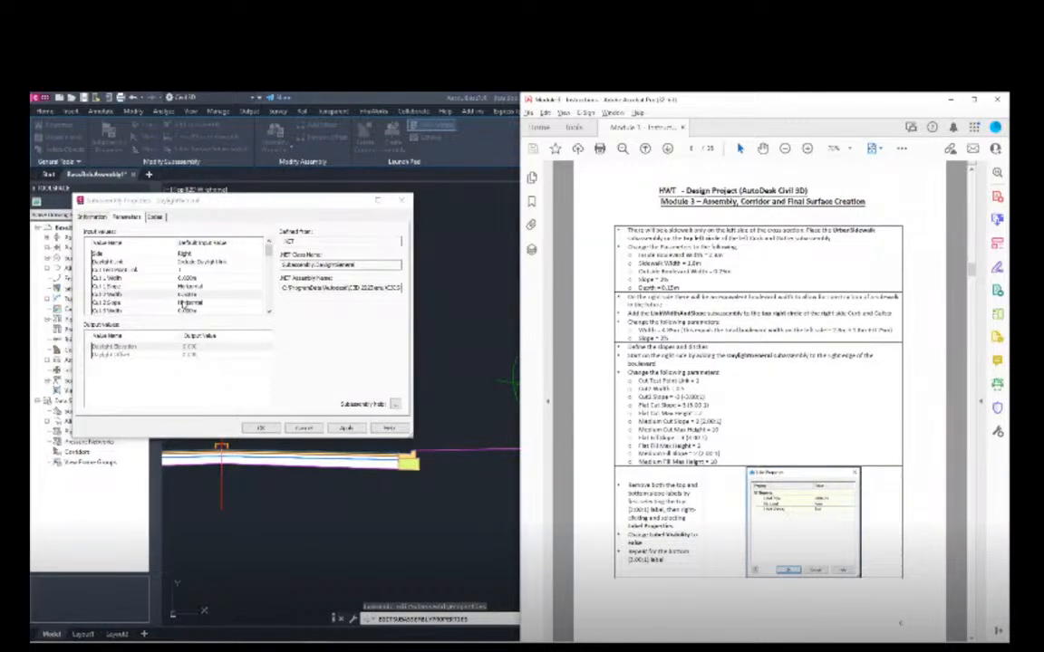
click(186, 303)
click(190, 302)
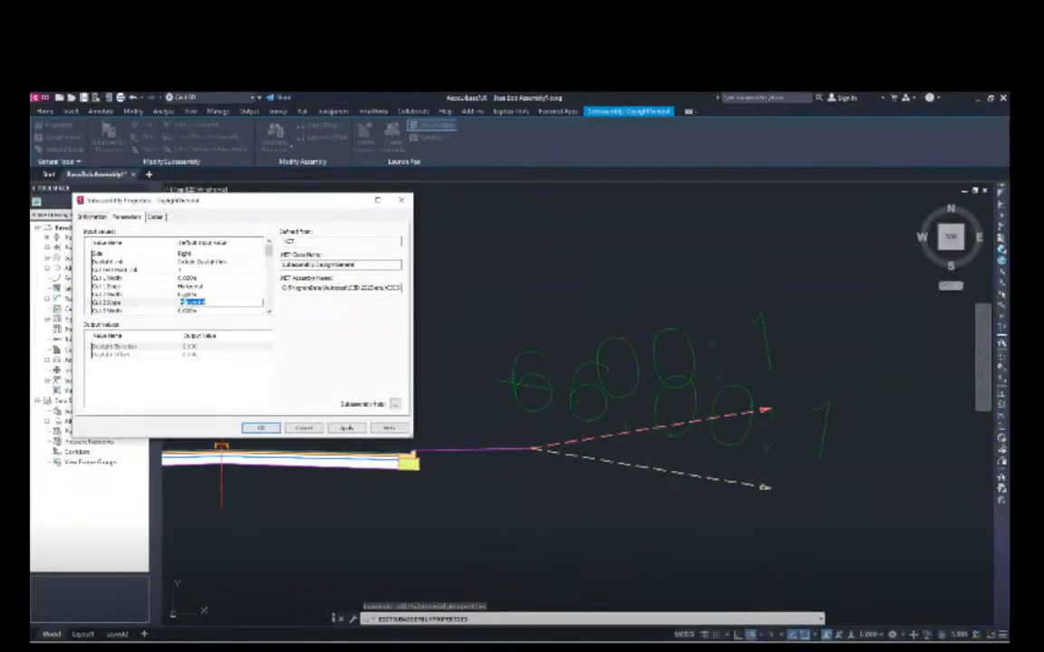
text(-2)
key(Return)
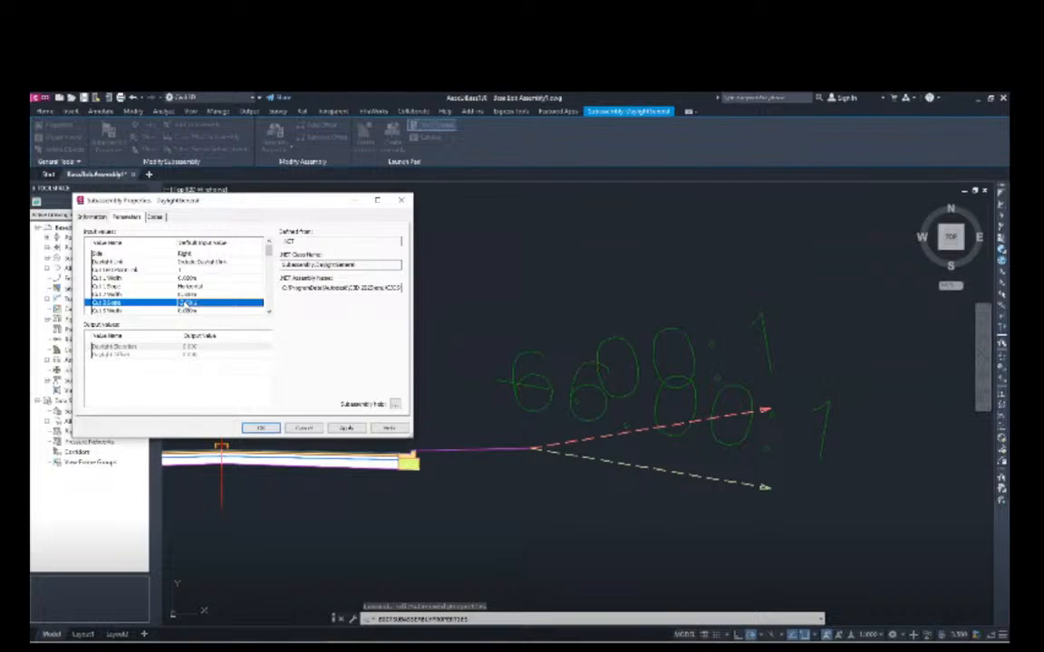
Set the daylight subassembly's Flat Cut Slope to 3:1 according to the instructions.
key(alt+Tab)
click(269, 314)
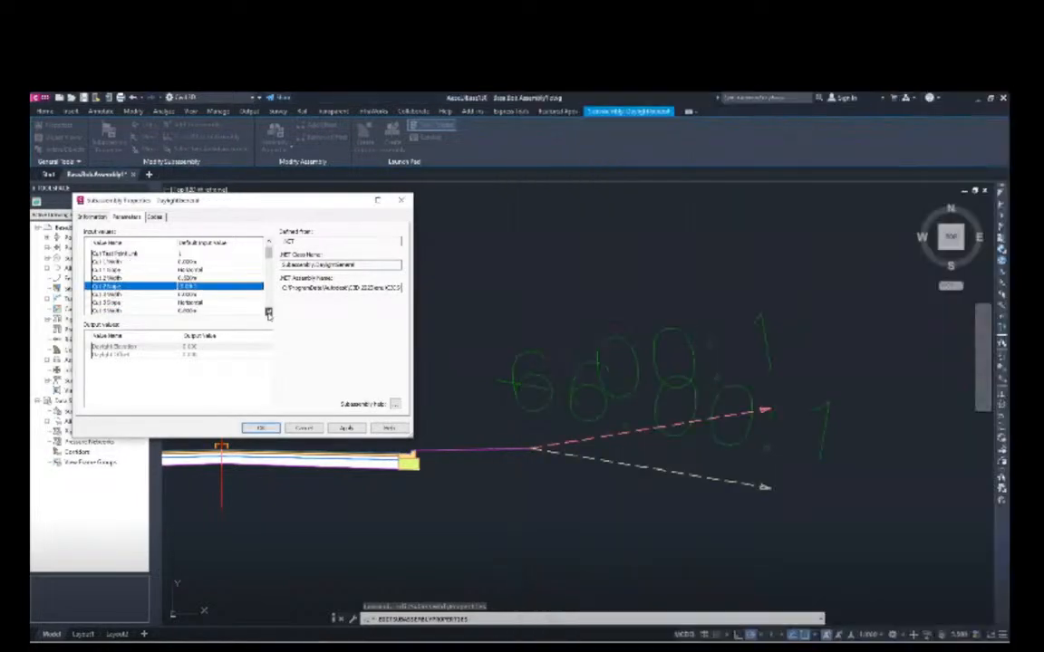
click(269, 314)
click(269, 314)
click(269, 313)
click(269, 314)
key(alt+Tab)
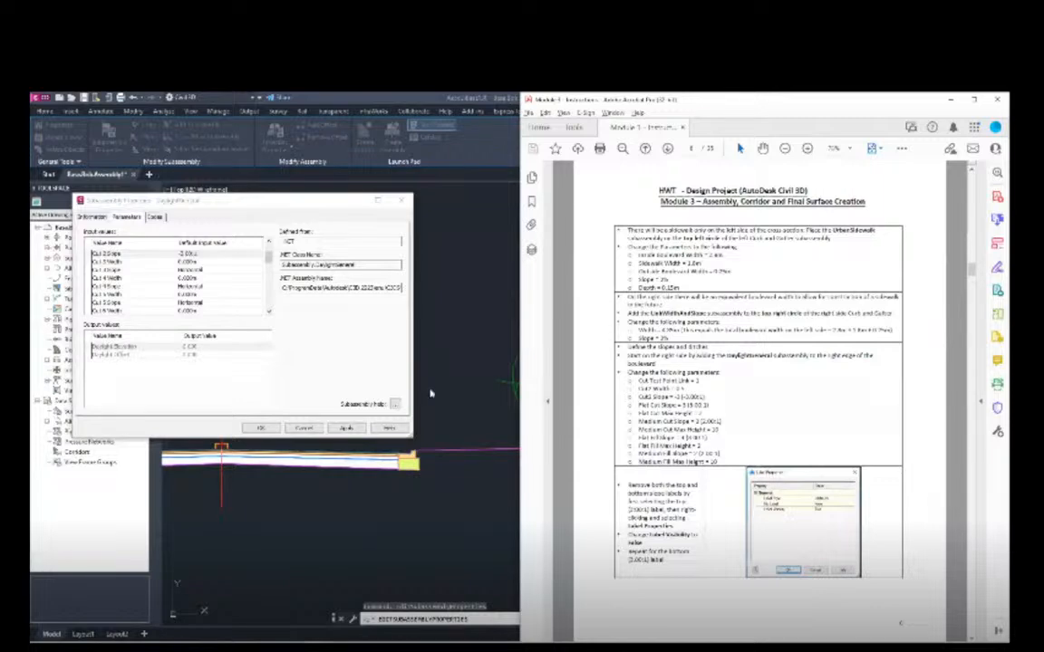
click(268, 314)
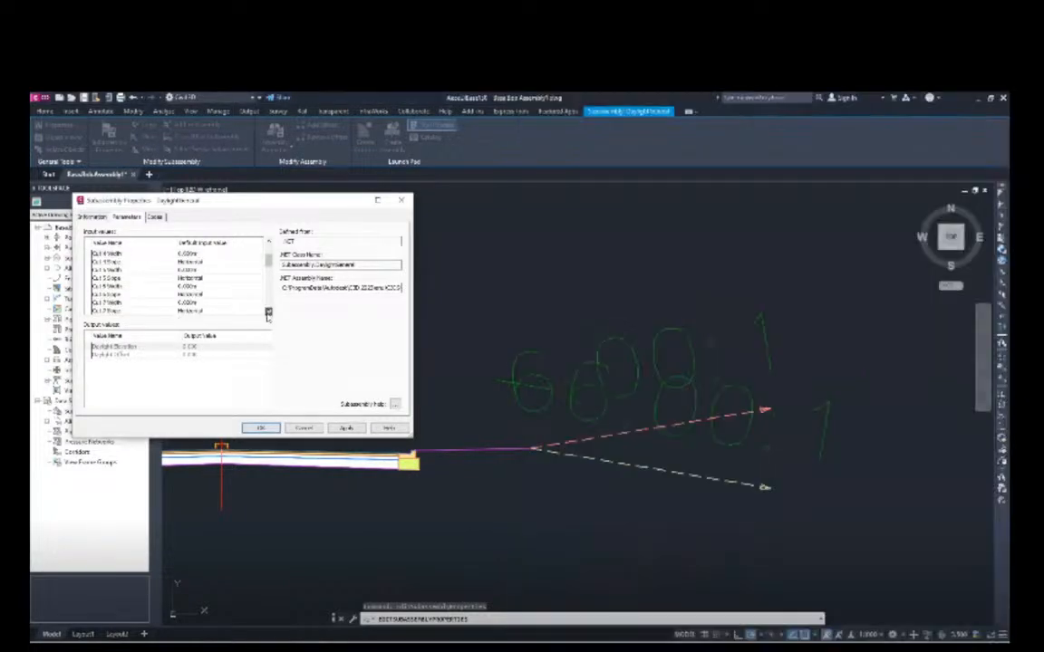
click(268, 314)
click(268, 314)
click(269, 313)
click(268, 314)
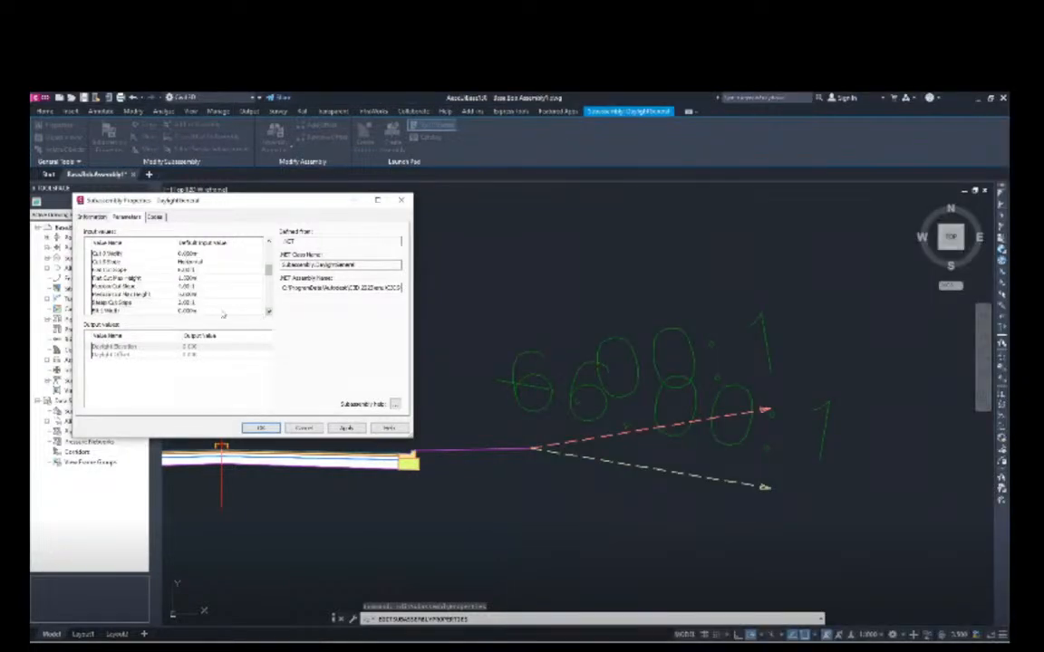
click(187, 270)
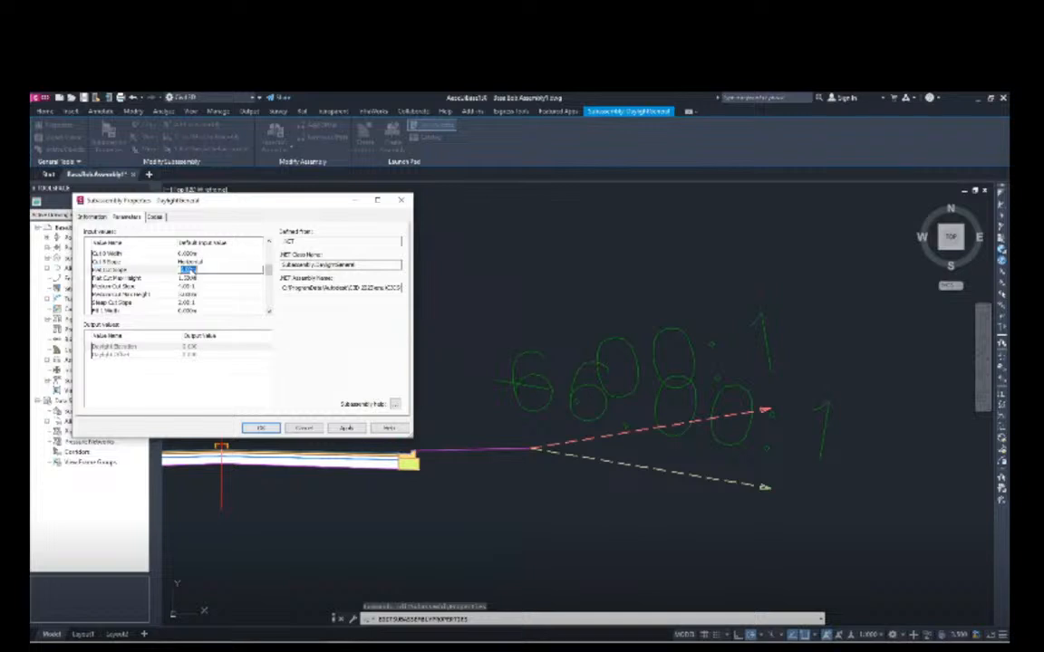
text(4)
key(Return)
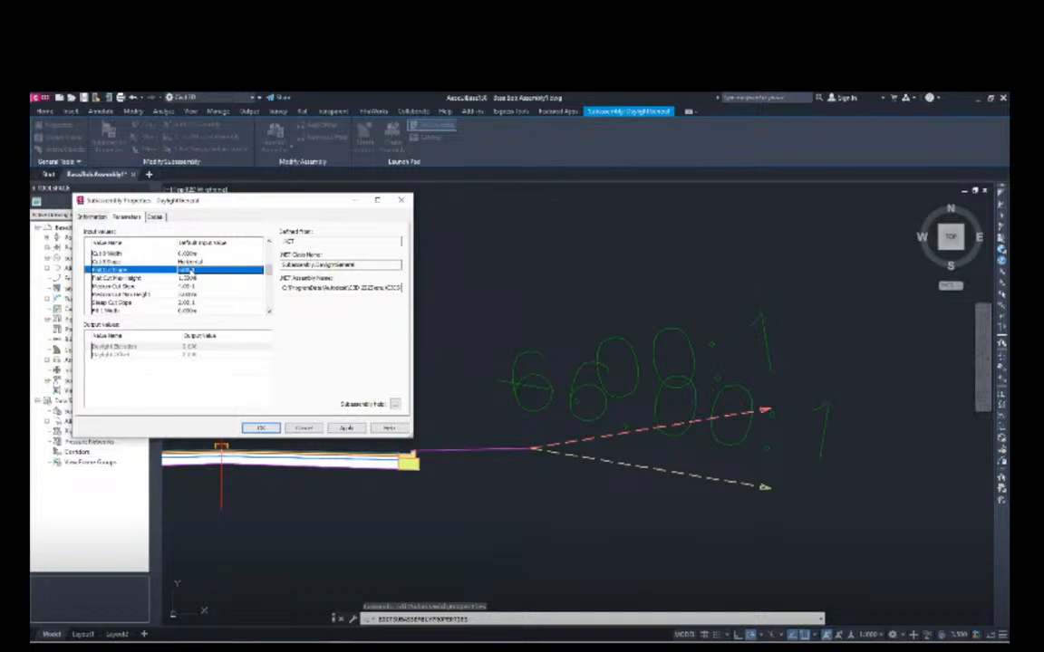
Check the instructions and set the Flat Cut Max Height to 2 m.
key(alt+Tab)
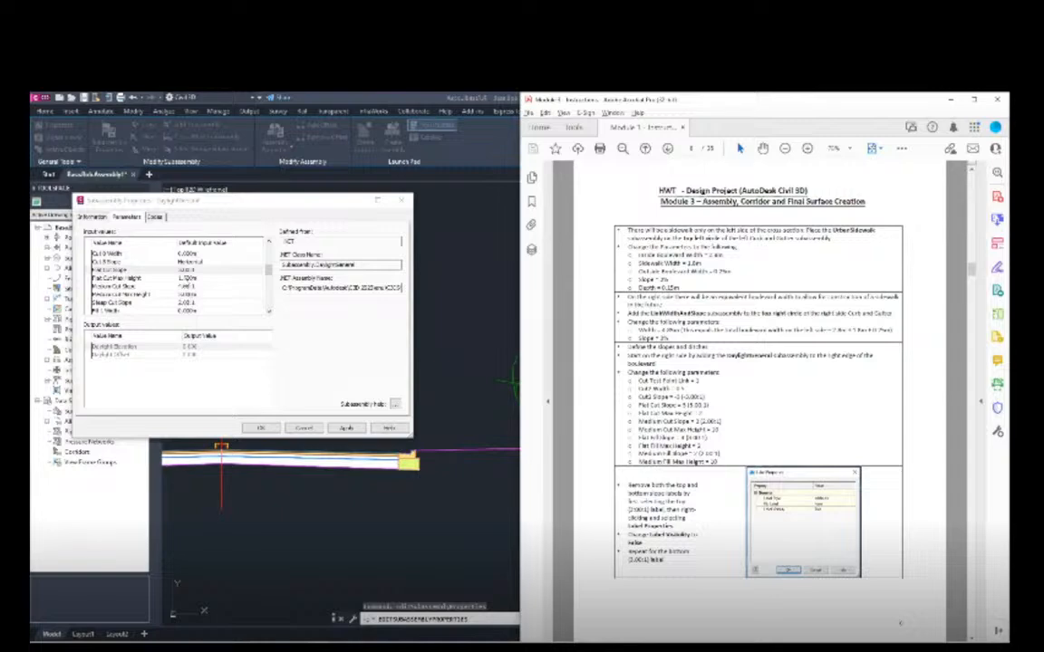
key(alt+Tab)
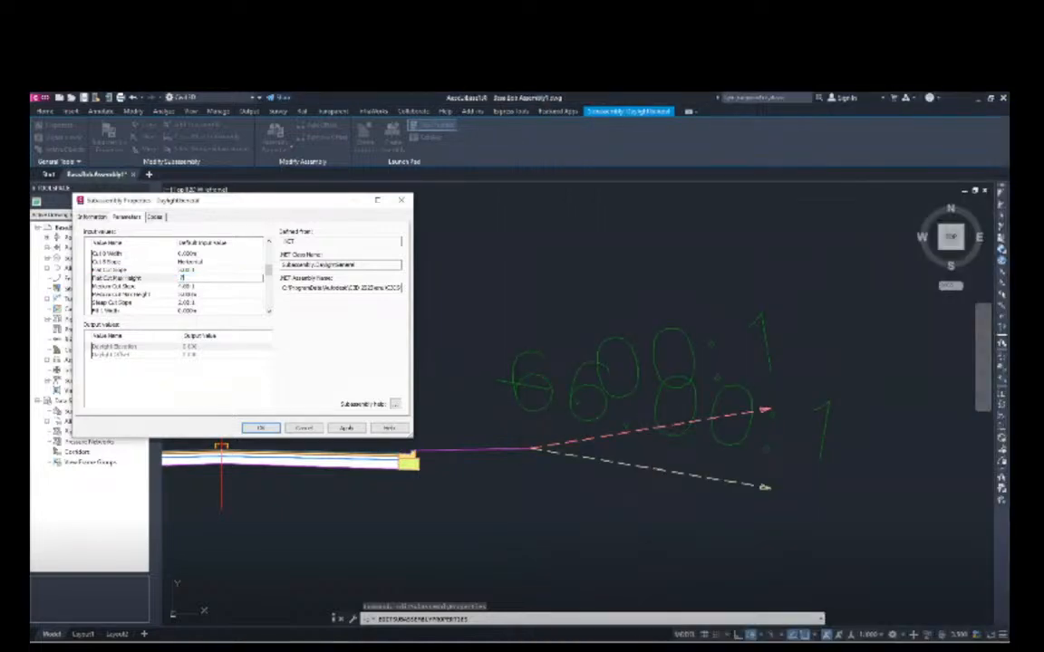
key(Return)
Set the Medium Cut Slope to 2:1 and the Medium Cut Max Height to 10 m according to the instructions.
key(alt+Tab)
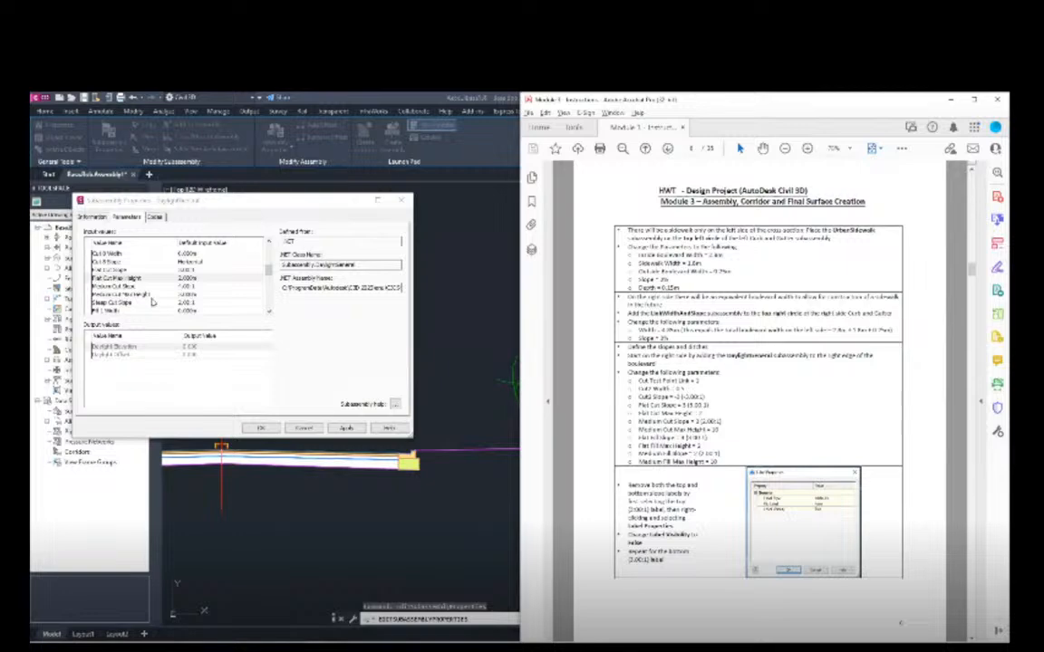
click(185, 287)
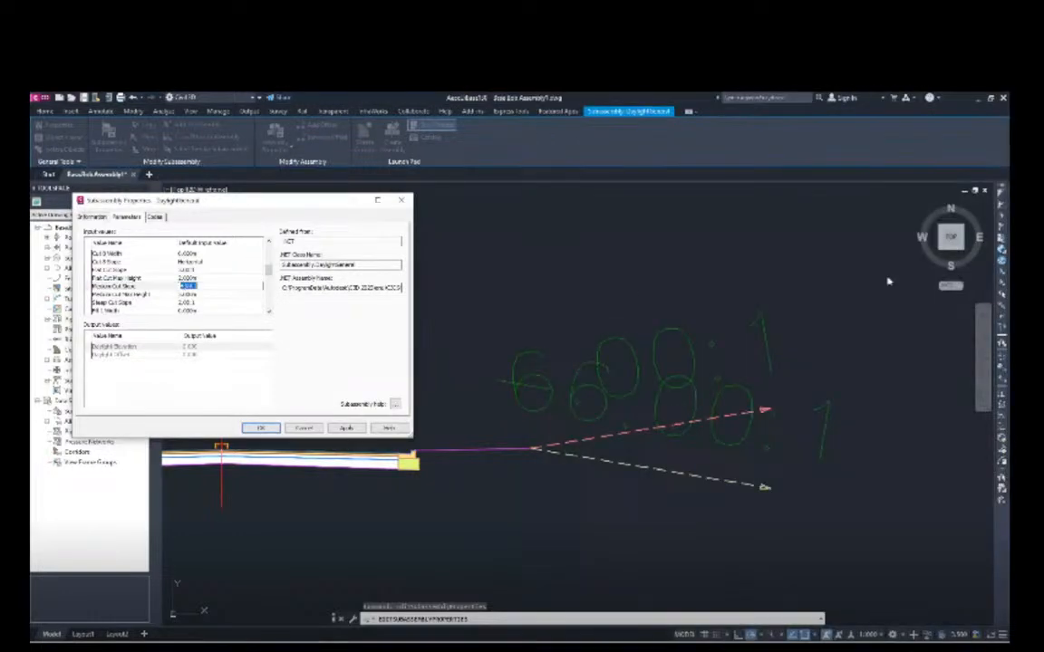
key(alt+Tab)
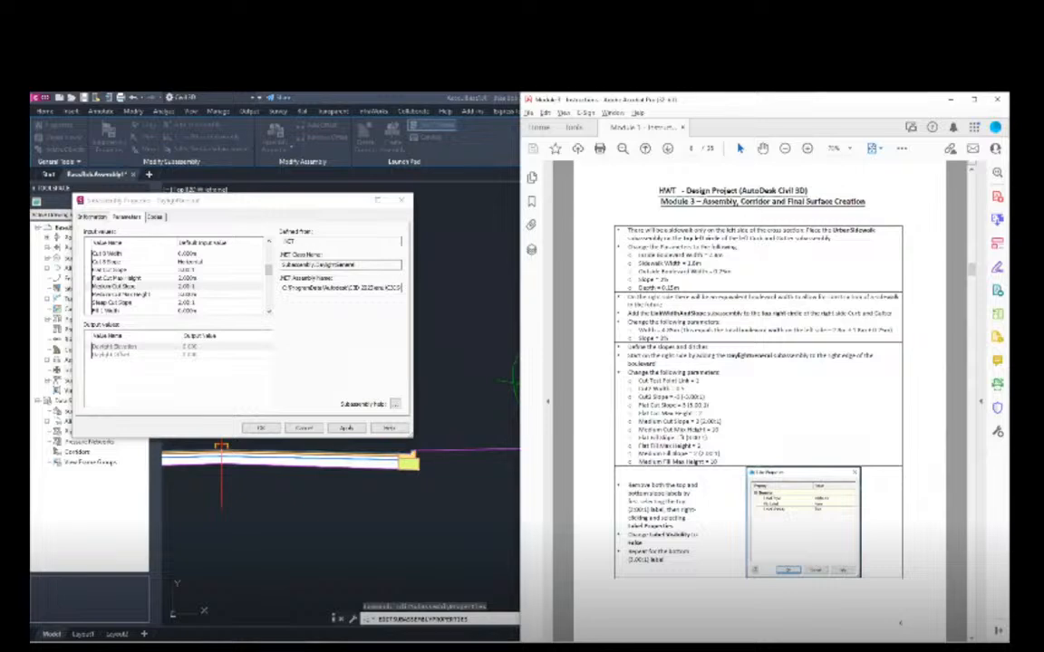
click(188, 294)
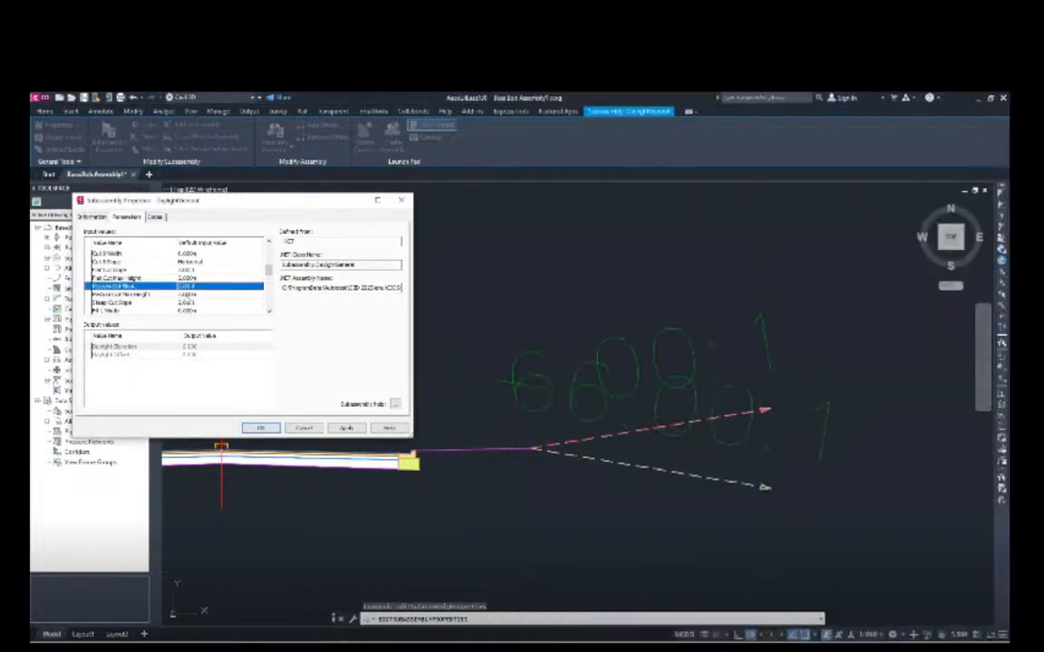
text(10)
key(Return)
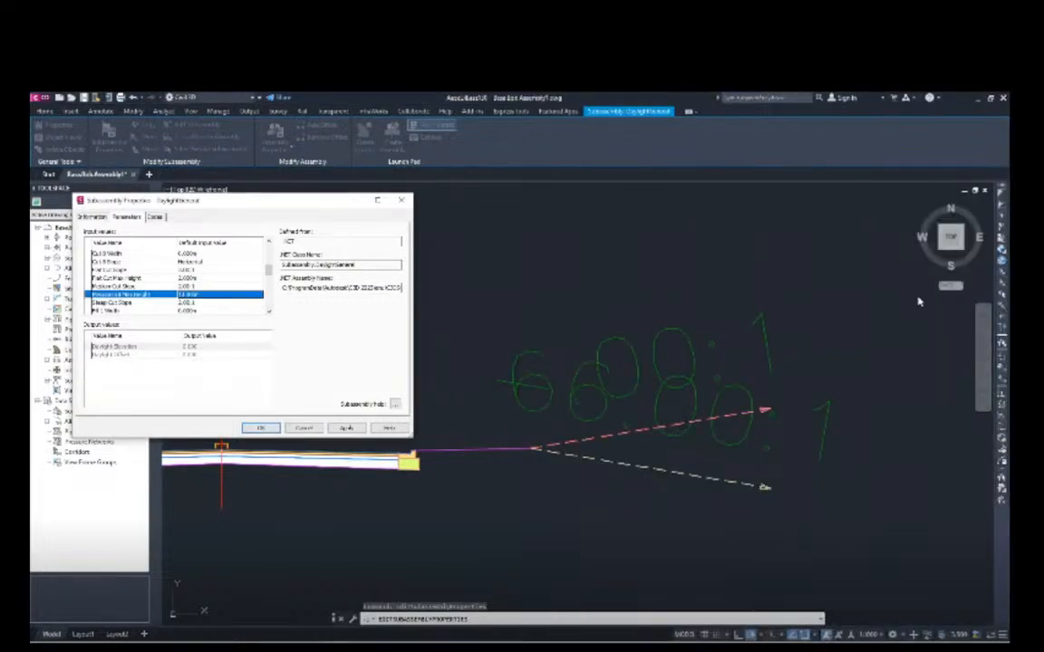
Check the instructions and set the daylight subassembly's Flat Fill Slope to 3:1.
key(alt+Tab)
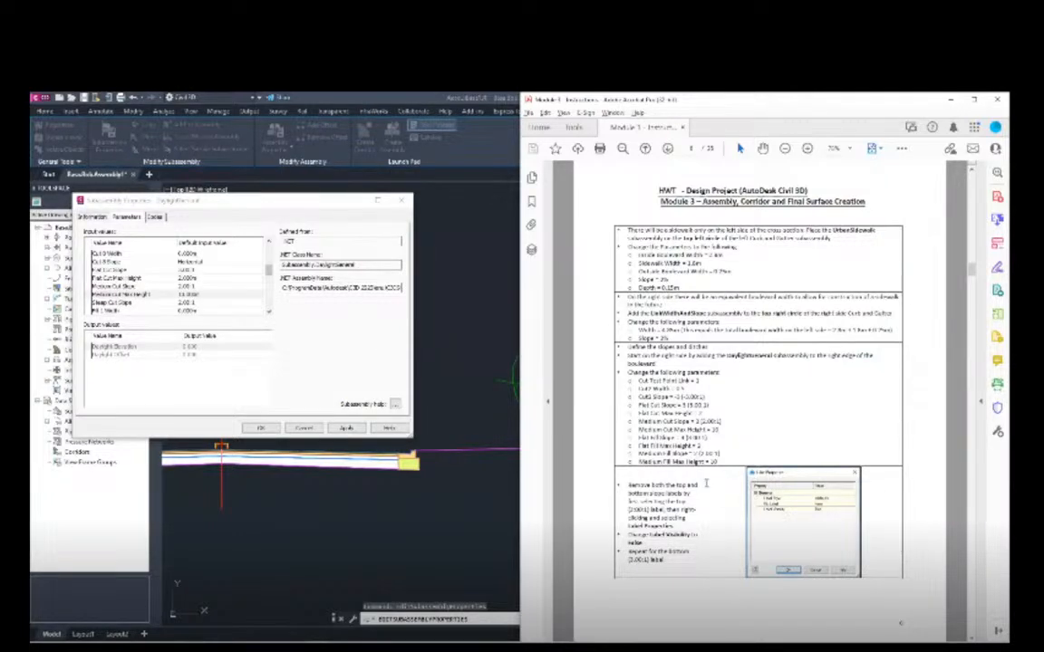
click(269, 313)
click(269, 313)
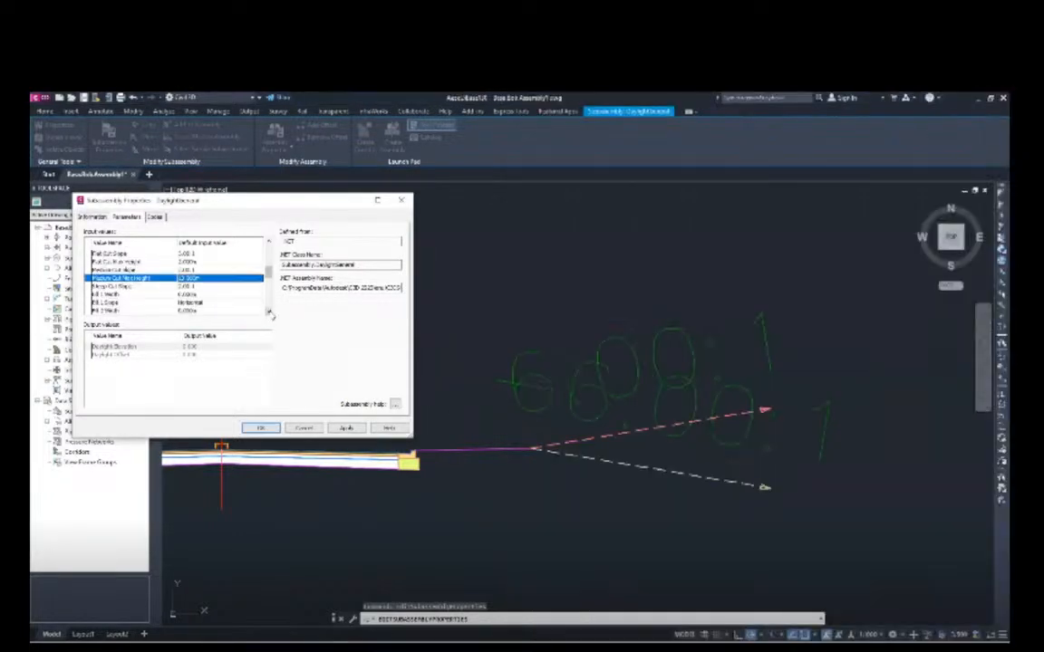
click(269, 312)
click(269, 313)
click(269, 312)
click(269, 311)
click(269, 312)
click(269, 312)
click(269, 312)
click(269, 312)
click(269, 312)
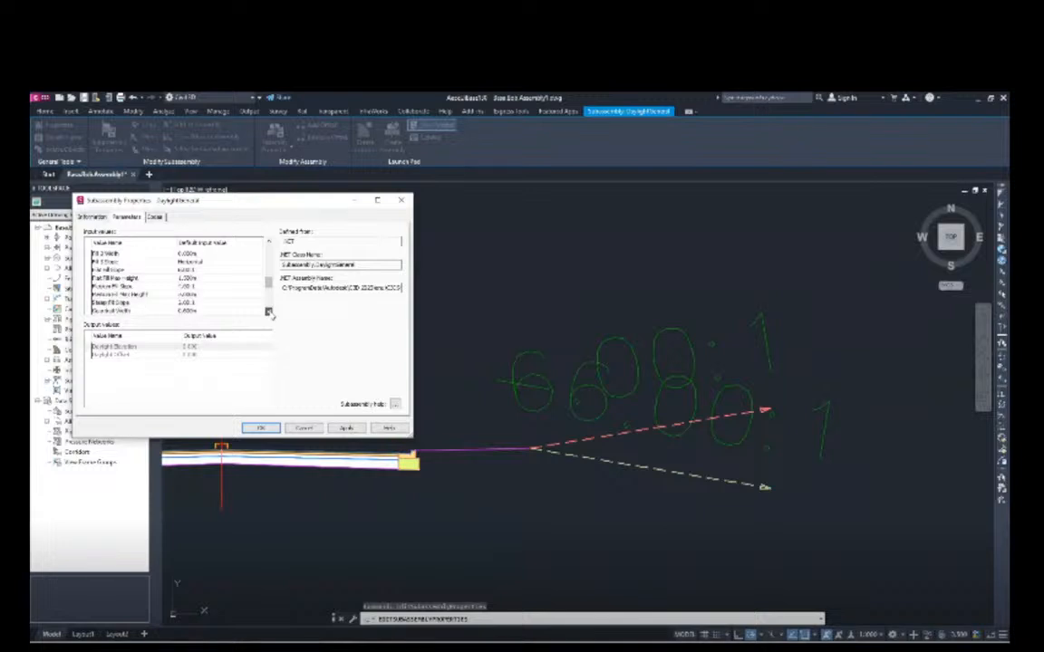
key(alt+Tab)
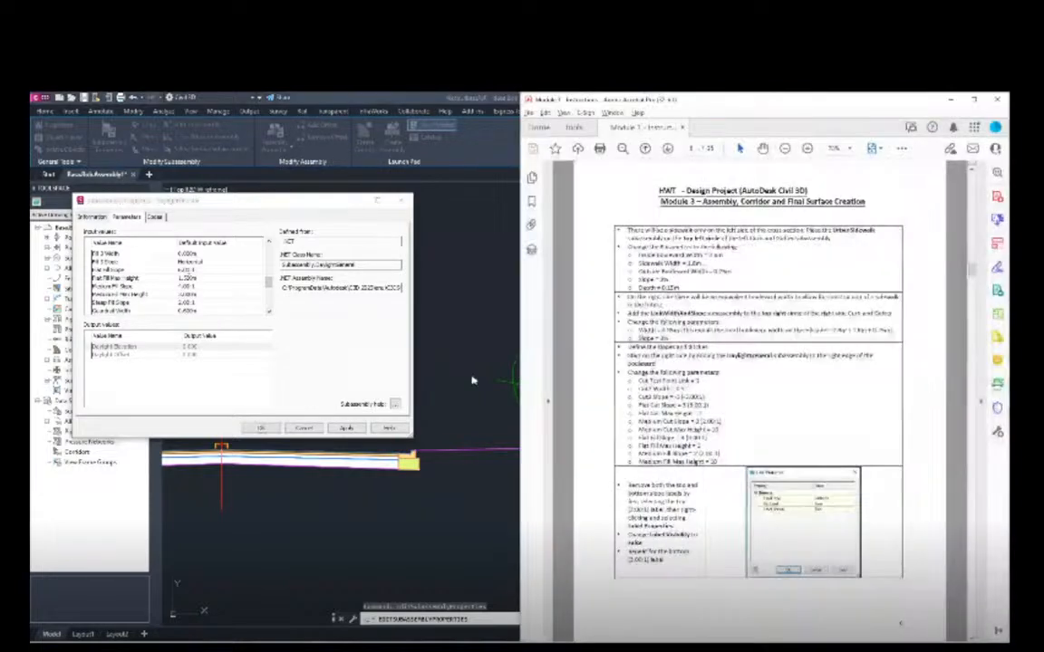
click(188, 270)
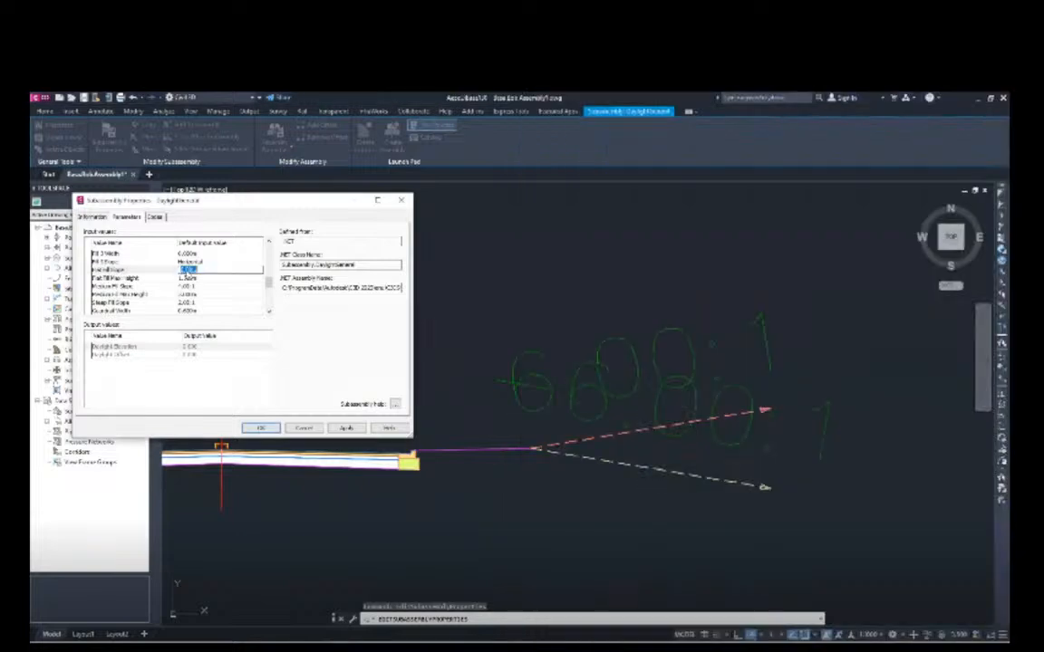
Set the Flat Fill Max Height to 2 m and the Medium Fill Slope to 2:1 according to the instructions.
key(alt+Tab)
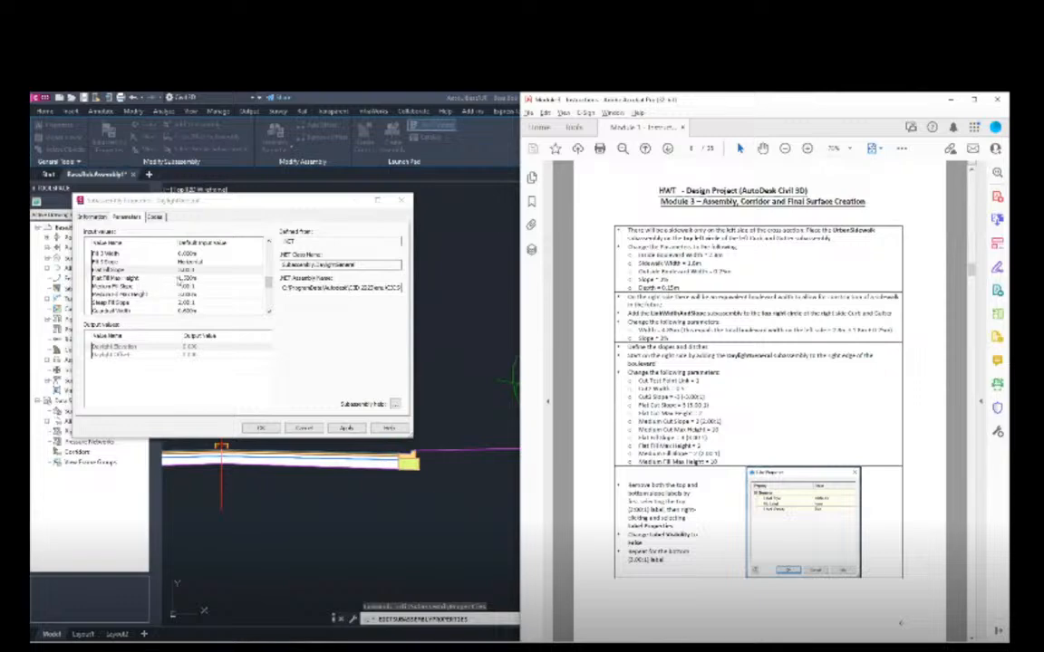
key(alt+Tab)
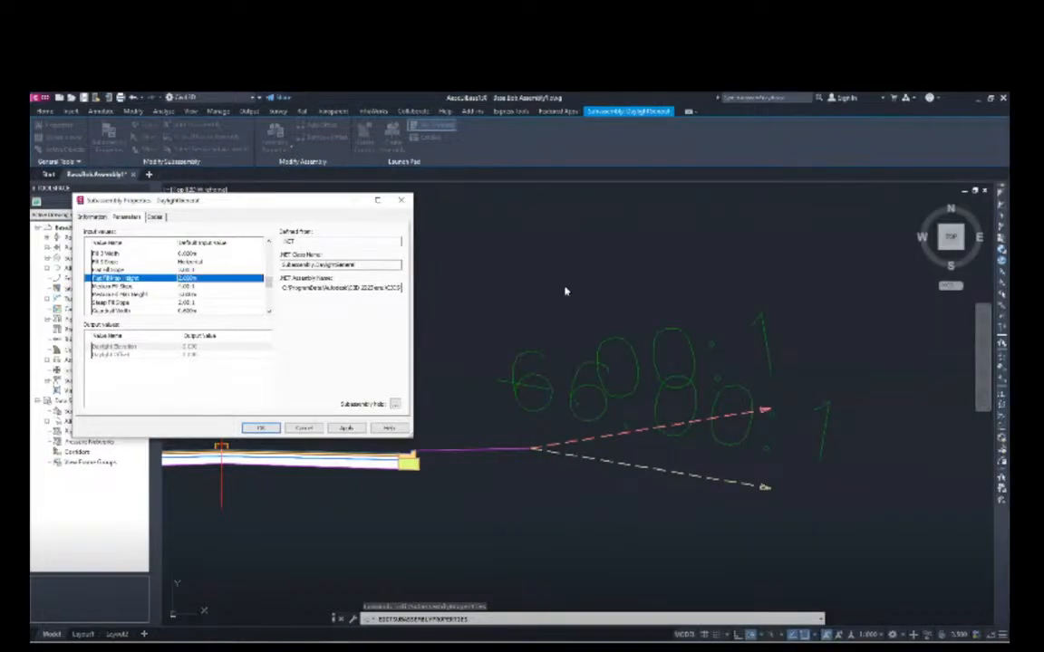
key(alt+Tab)
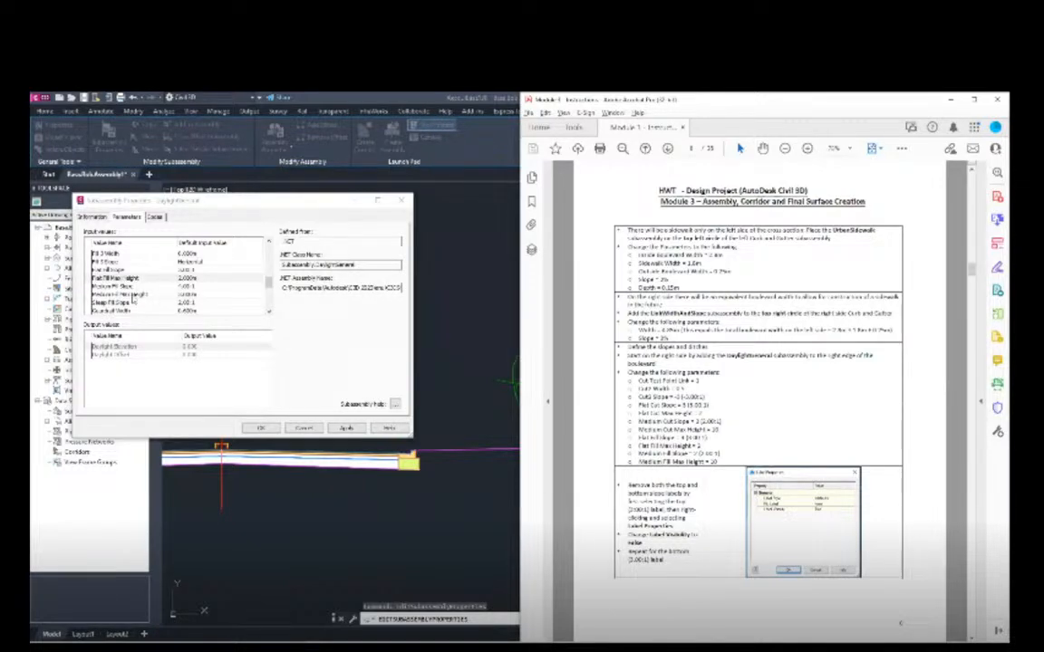
key(alt+Tab)
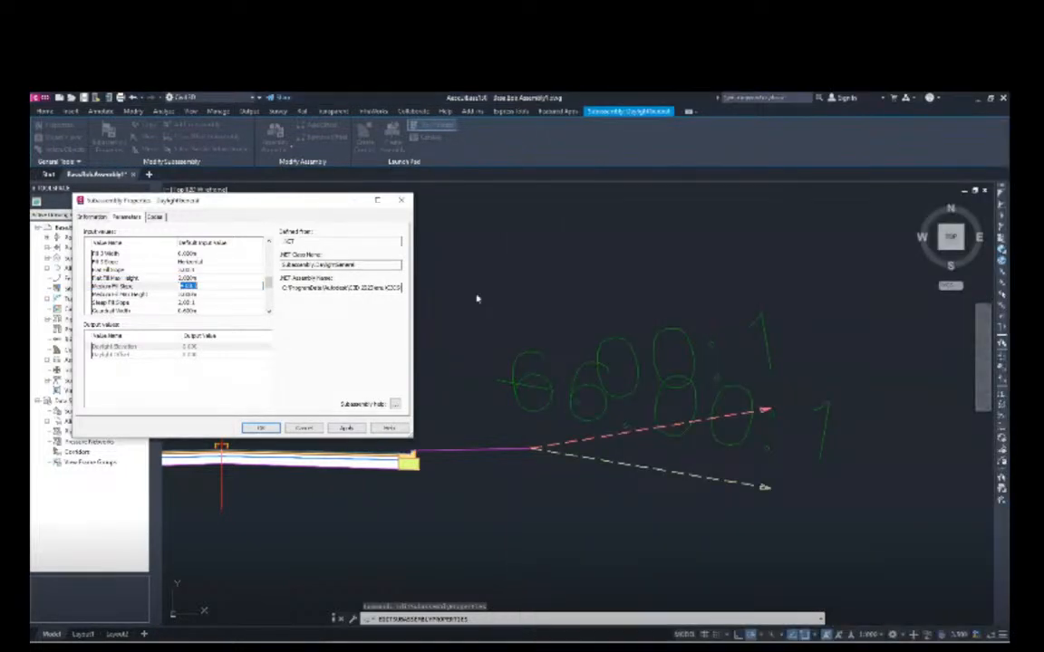
Set the Medium Fill Max Height to 10 m and confirm the daylight subassembly's properties.
key(alt+Tab)
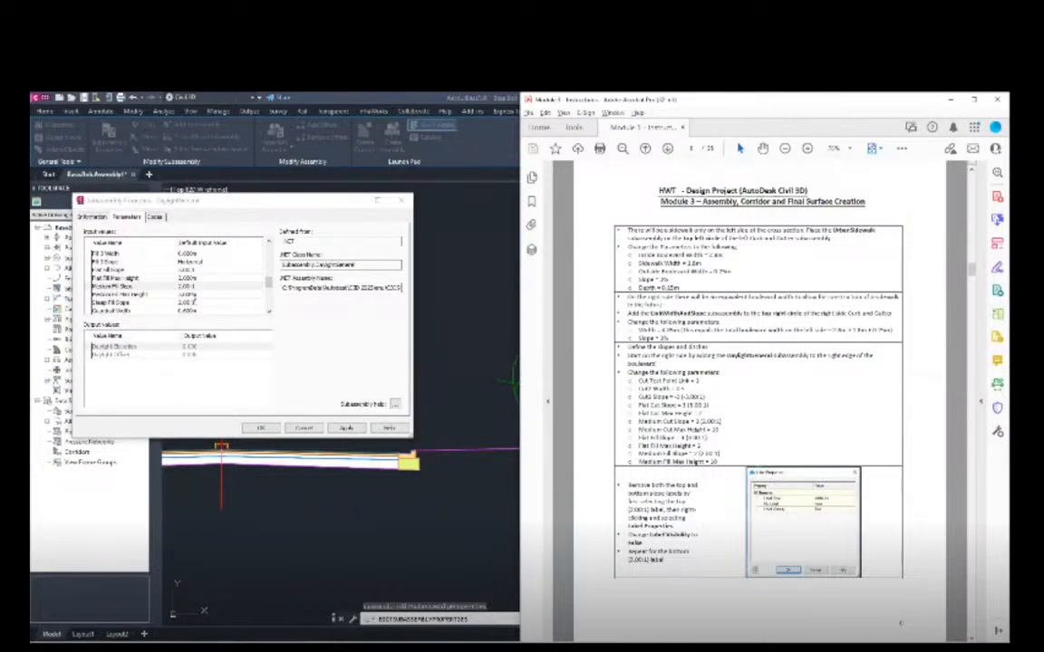
click(192, 299)
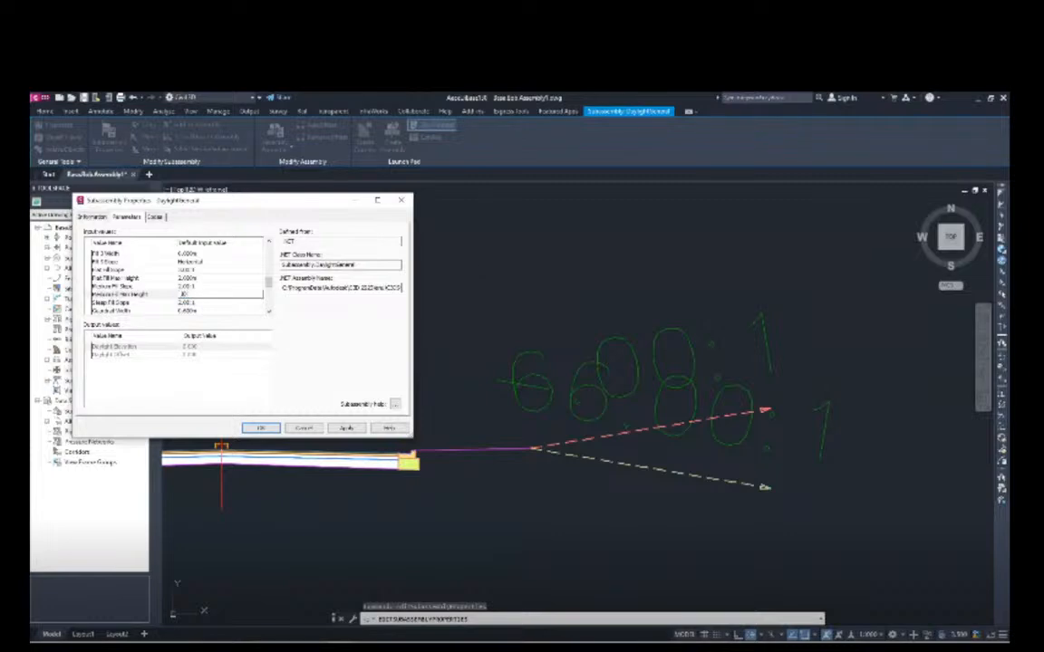
key(Return)
key(alt+Tab)
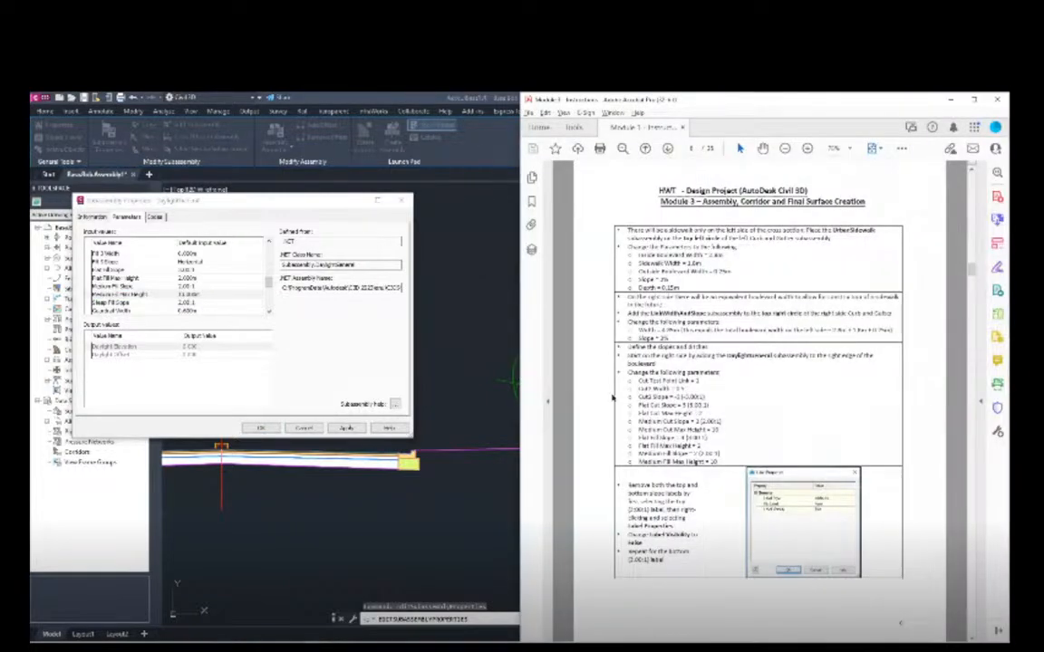
click(260, 428)
key(Escape)
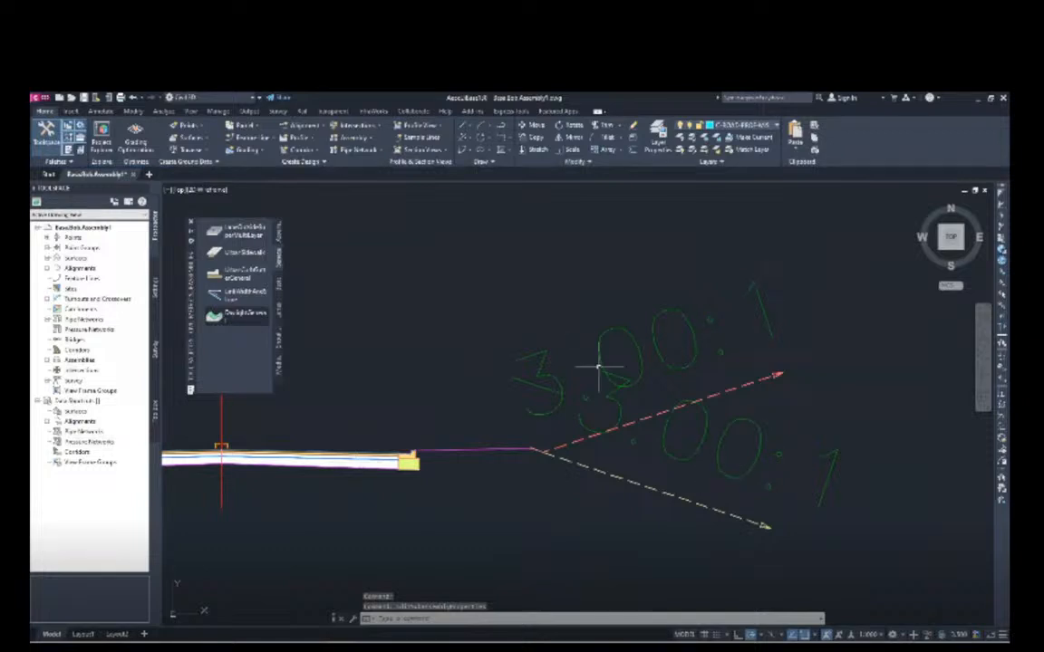
Set Label Visibility to False for the upper 3.00:1 slope label of the right daylight subassembly.
scroll(611, 338, down, 2)
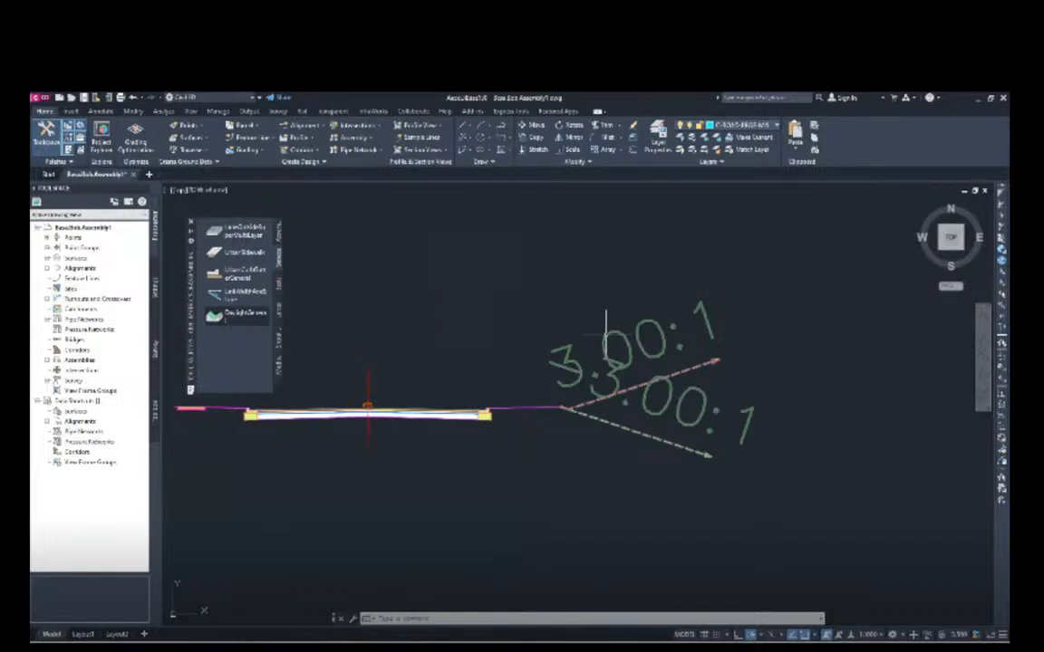
click(607, 337)
right_click(606, 335)
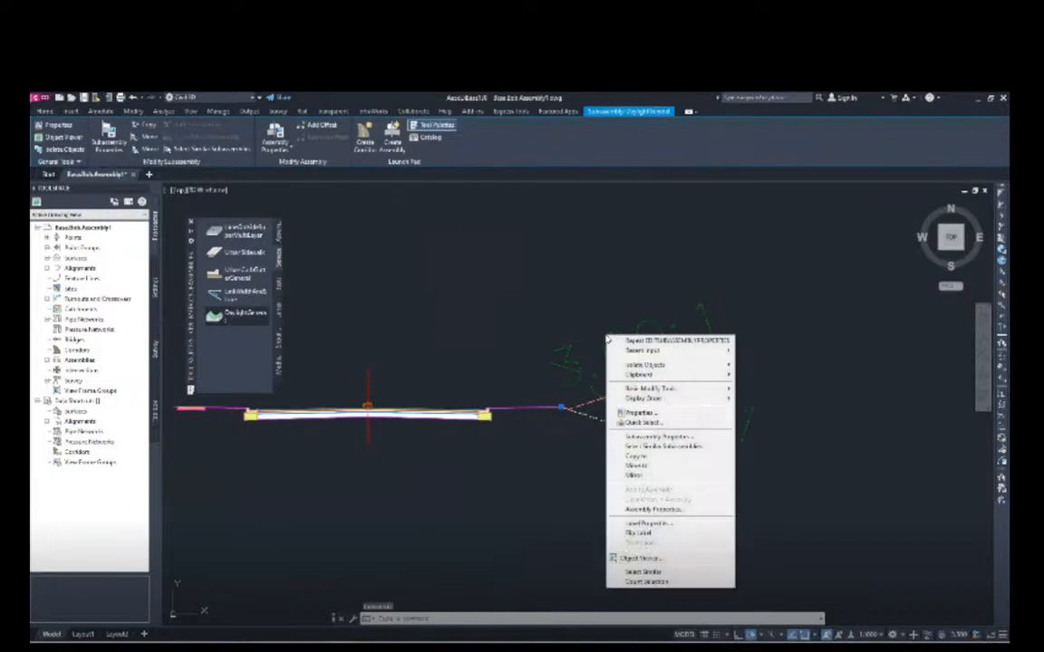
click(633, 524)
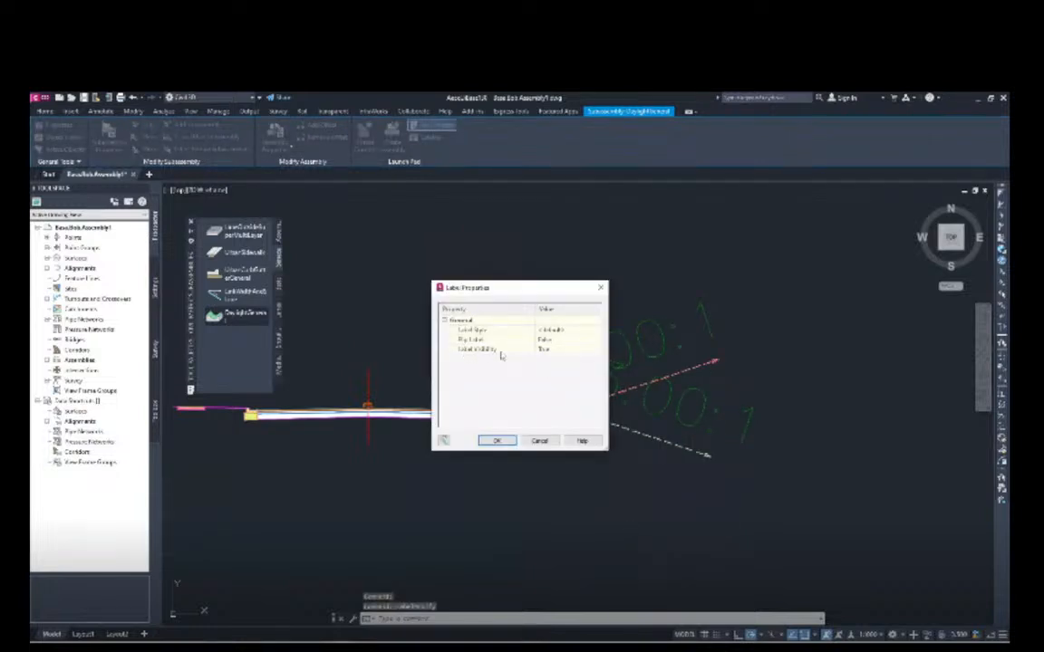
click(560, 351)
click(593, 351)
click(553, 367)
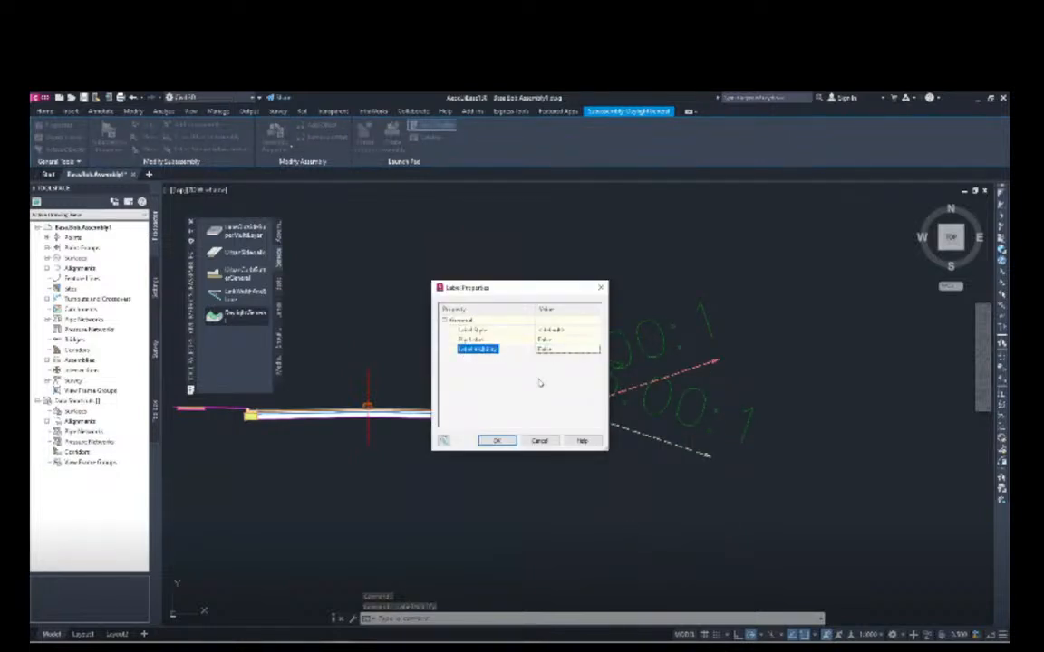
click(500, 441)
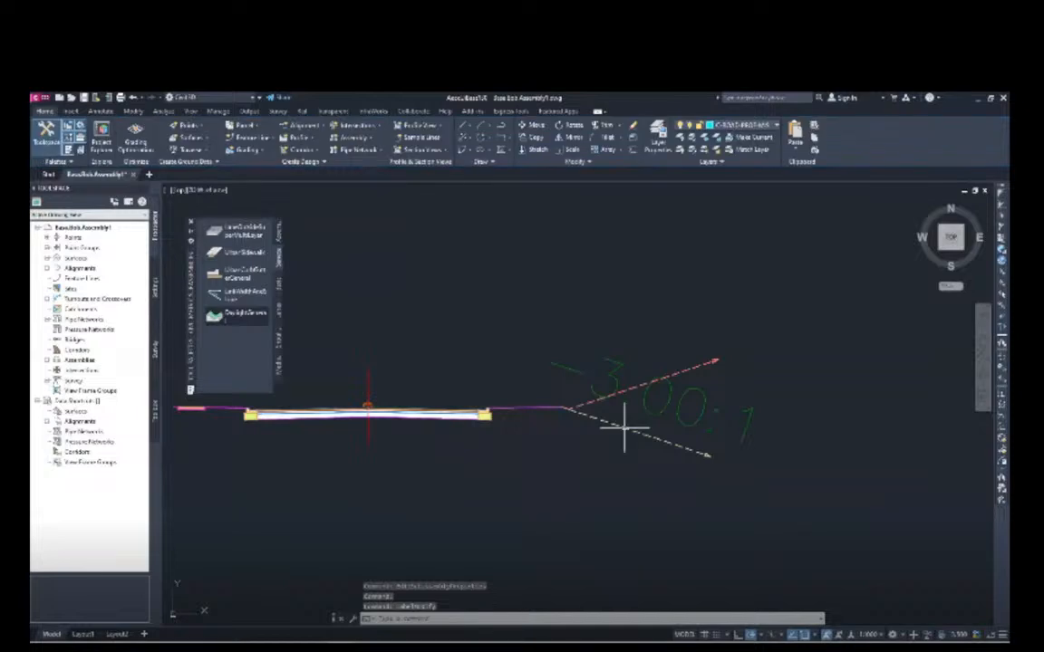
Set Label Visibility to False for the remaining lower -3.00:1 slope label of the right daylight subassembly.
click(704, 400)
click(705, 400)
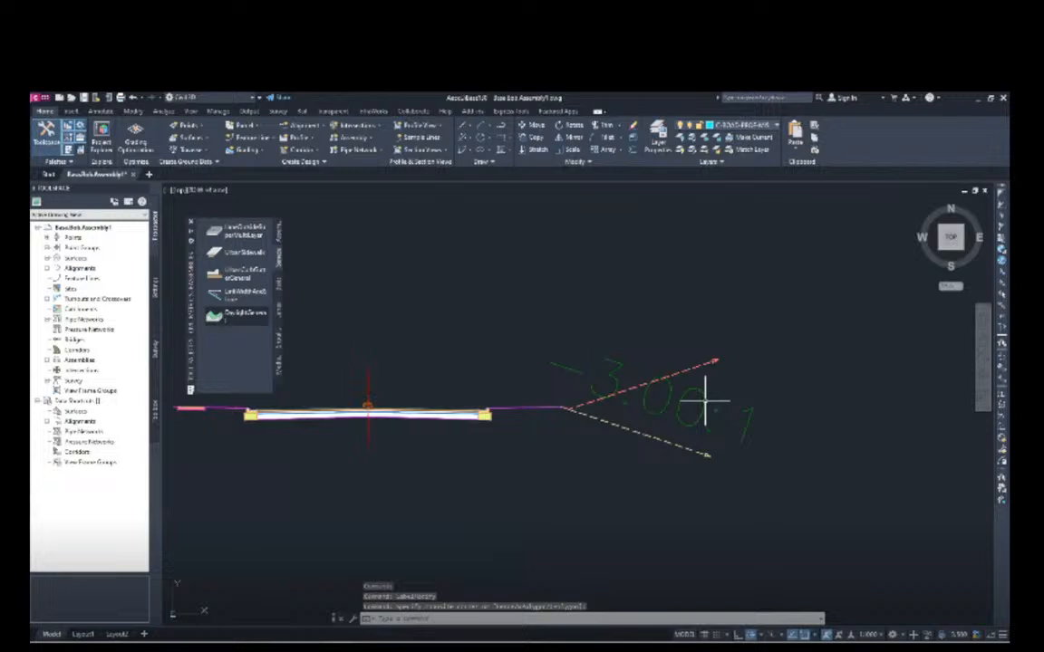
click(704, 400)
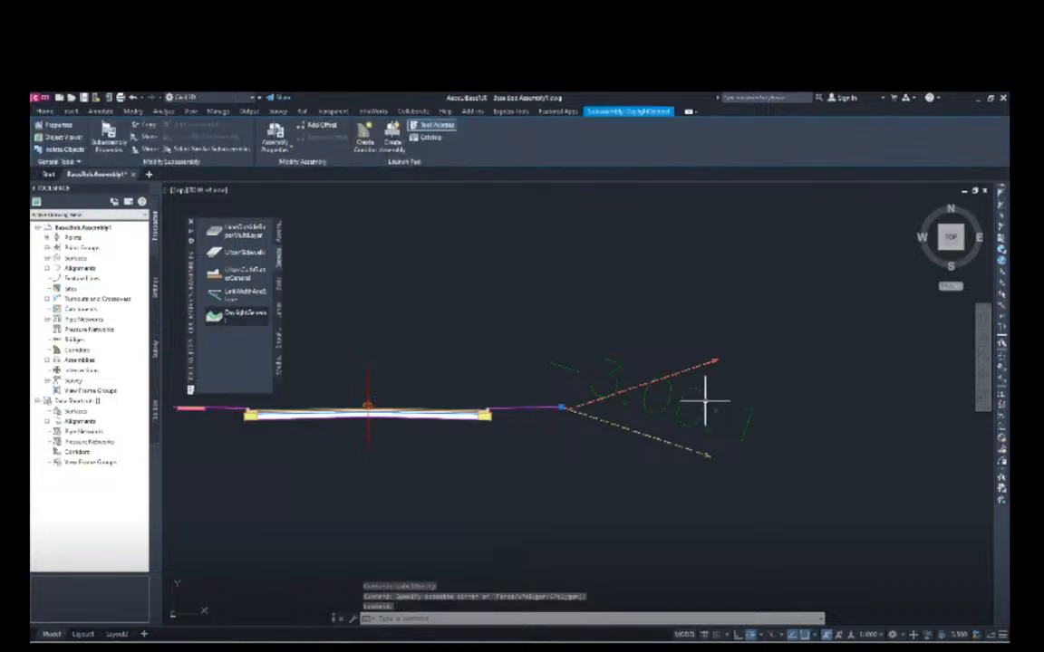
right_click(707, 404)
click(736, 337)
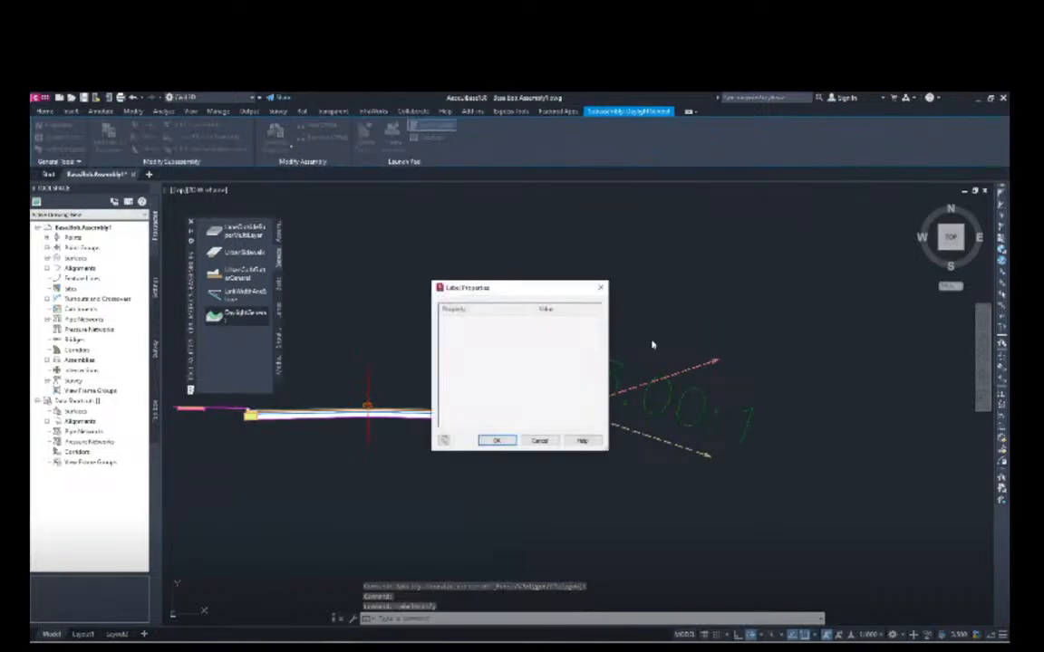
click(561, 348)
click(554, 349)
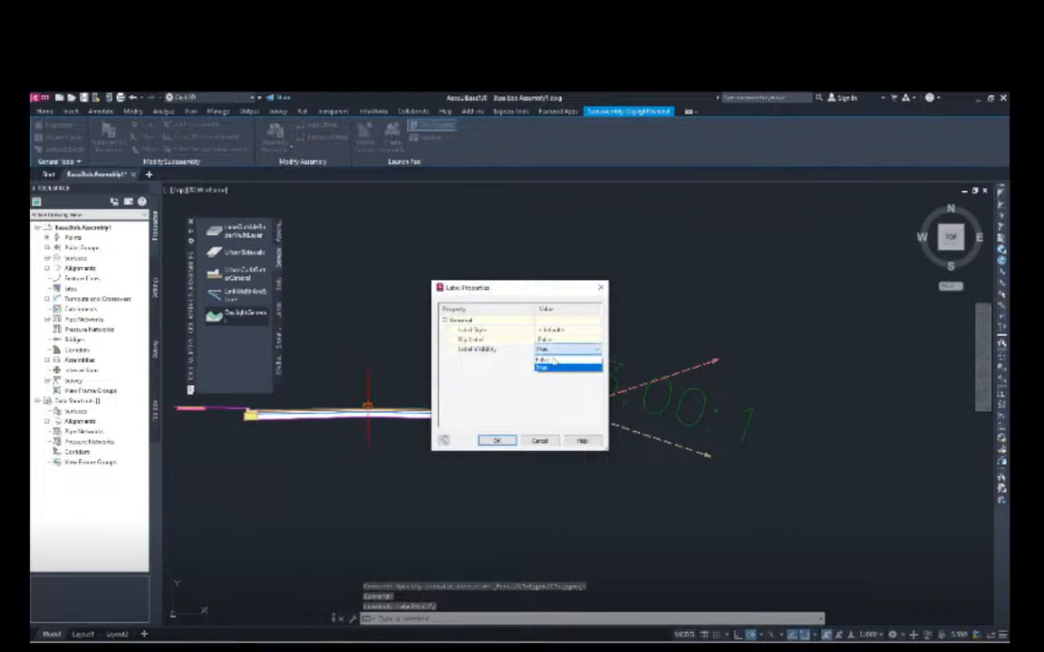
click(543, 360)
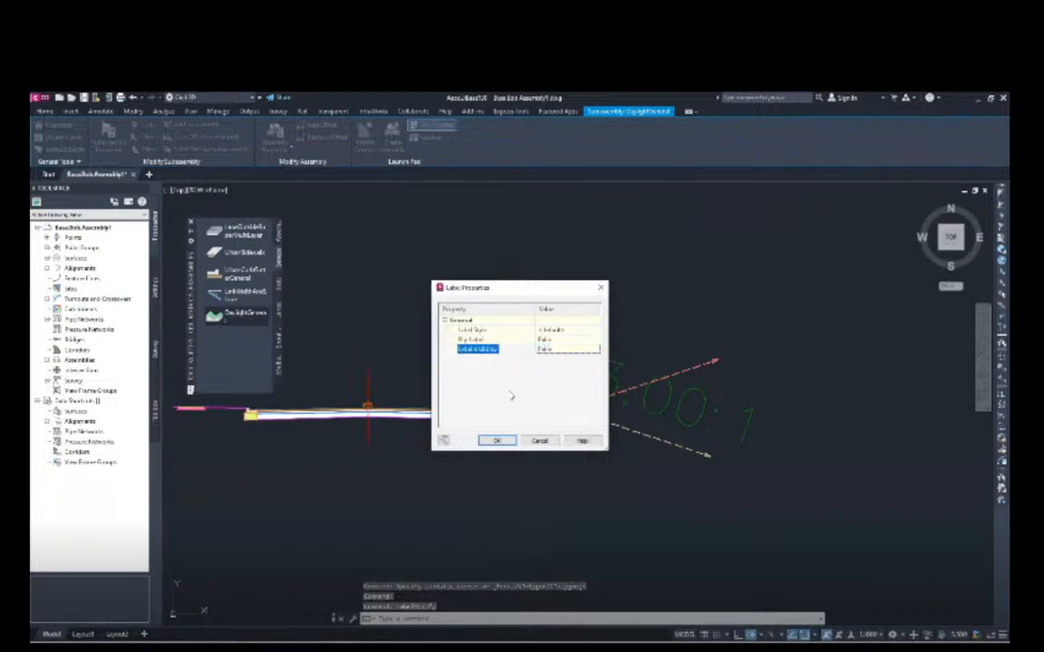
click(496, 441)
Consult the next instructions page and mirror the right daylight subassembly onto the outermost marker point of the left sidewalk.
key(alt+Tab)
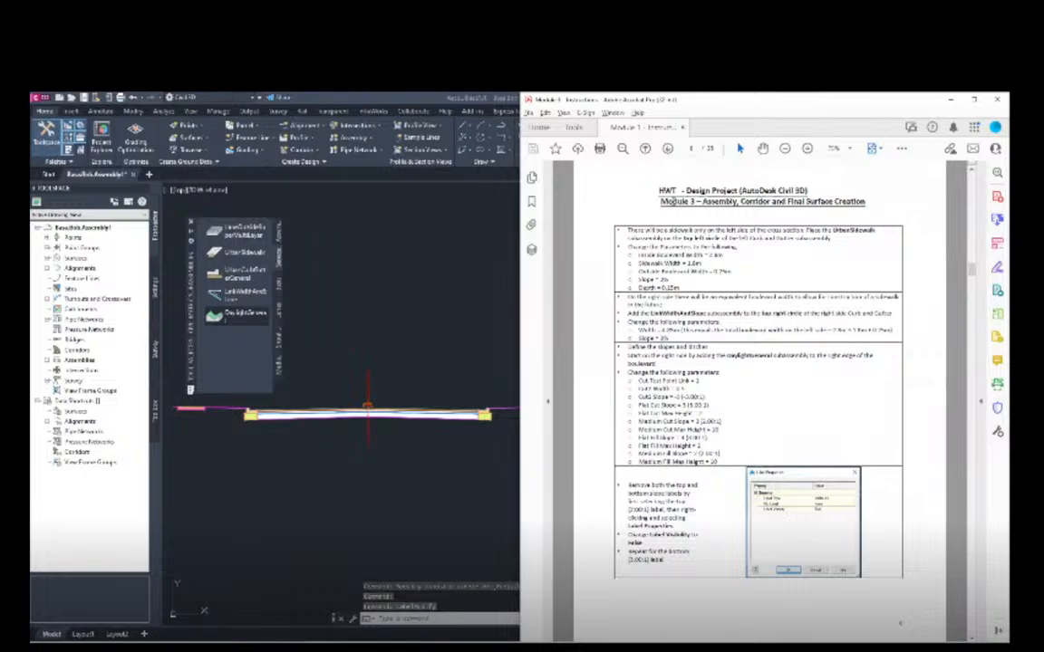
click(667, 149)
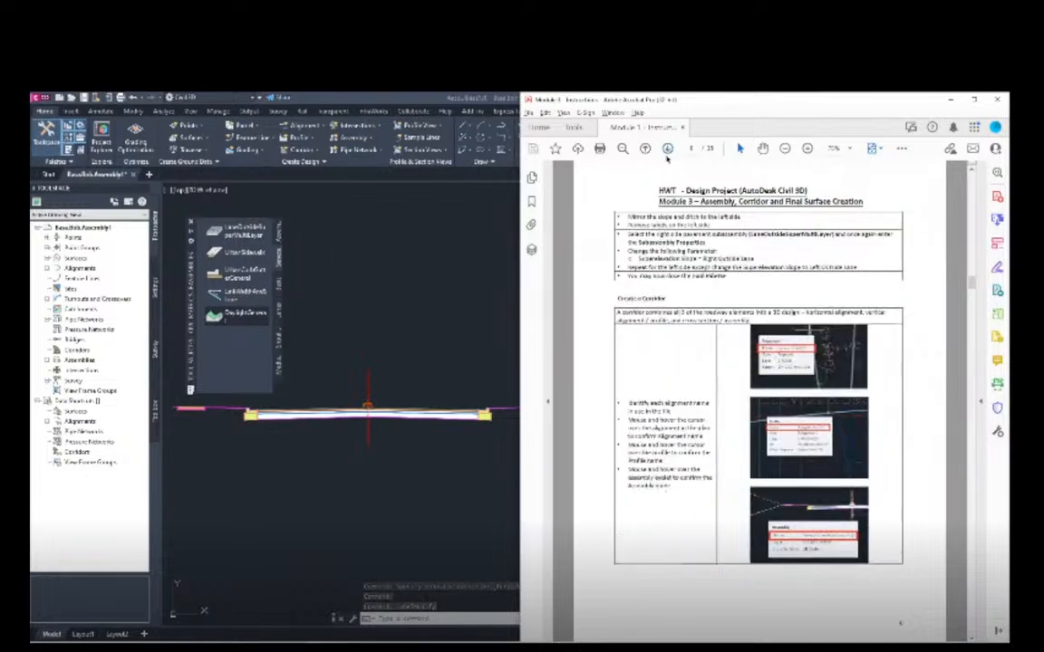
click(491, 335)
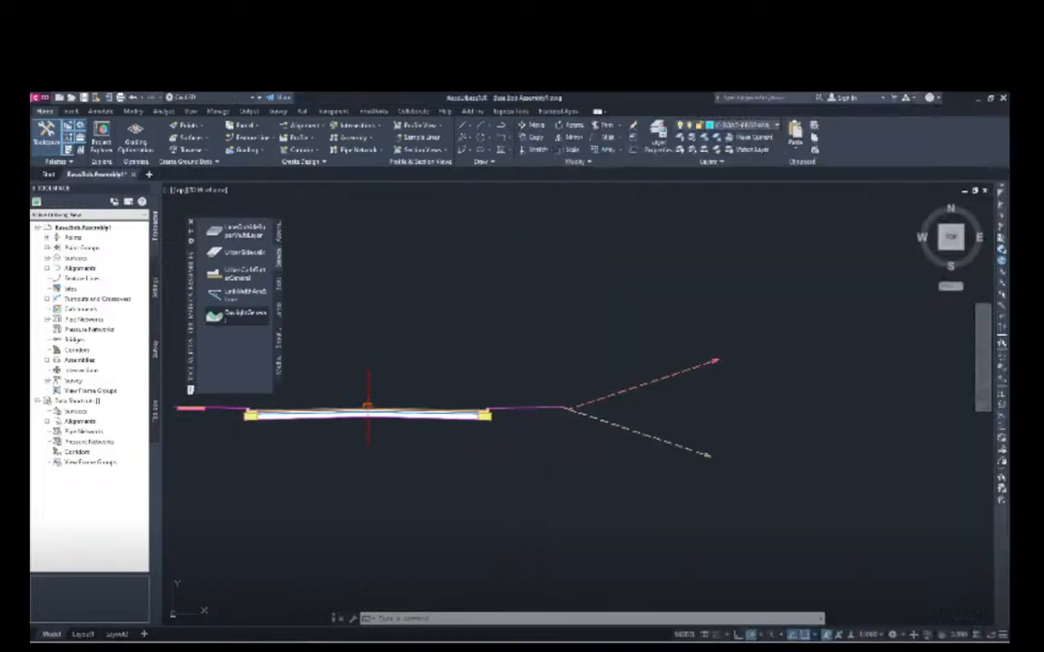
click(601, 398)
right_click(601, 400)
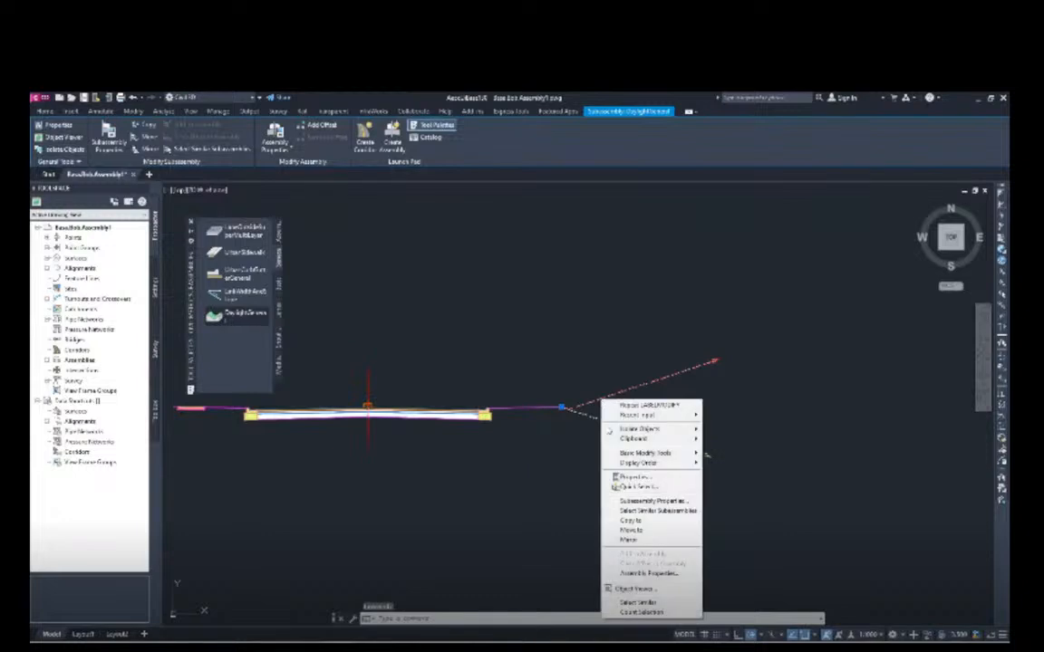
click(628, 540)
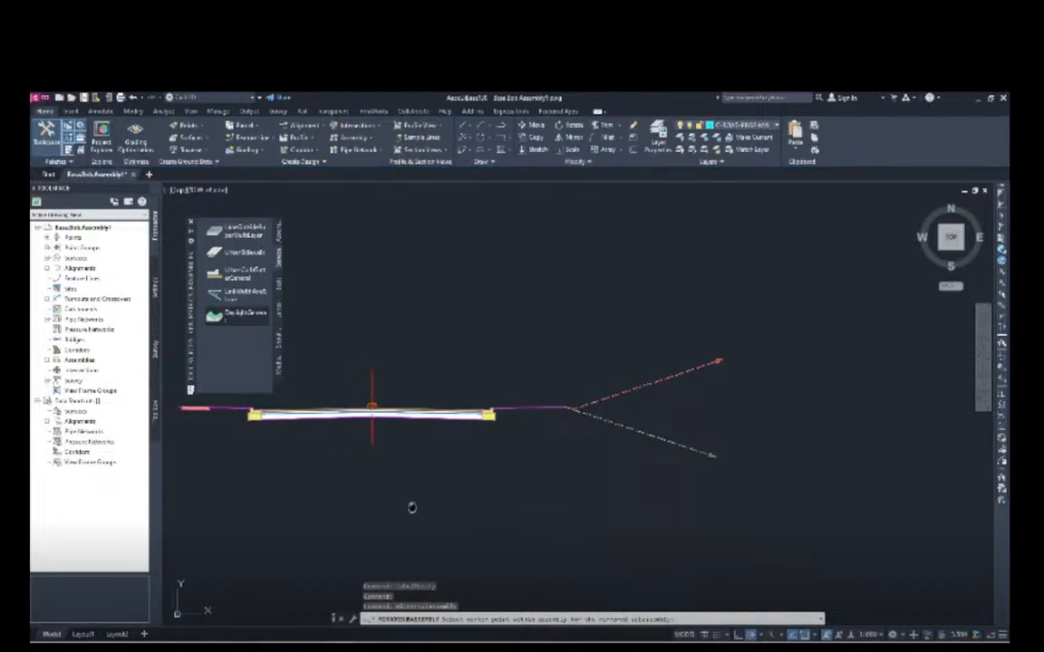
middle_drag(413, 508, 788, 496)
scroll(559, 396, up, 10)
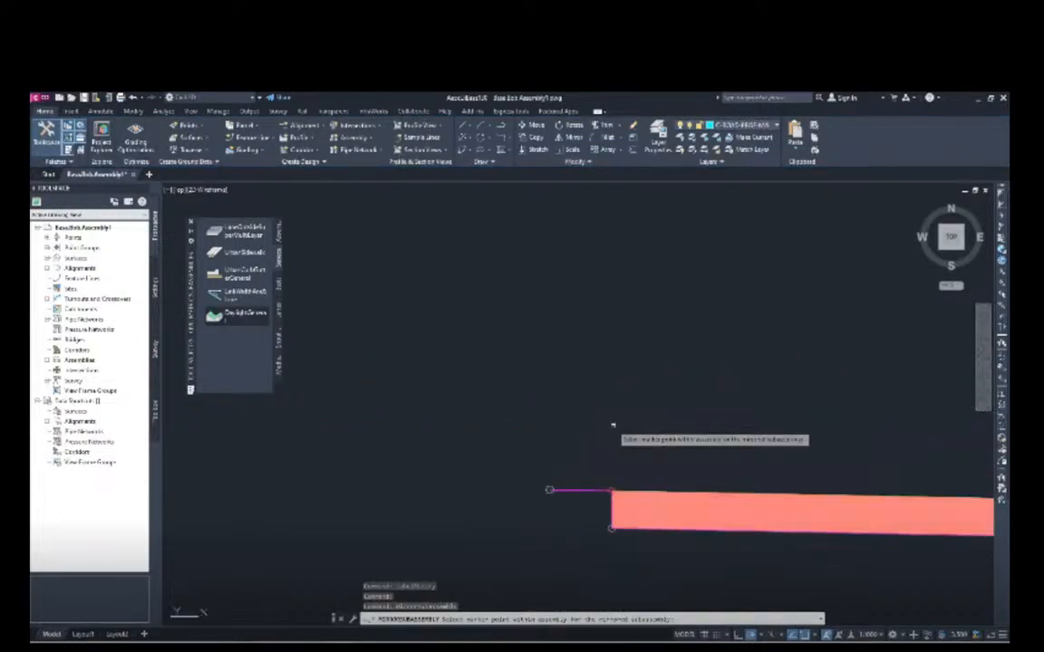
middle_drag(613, 425, 659, 323)
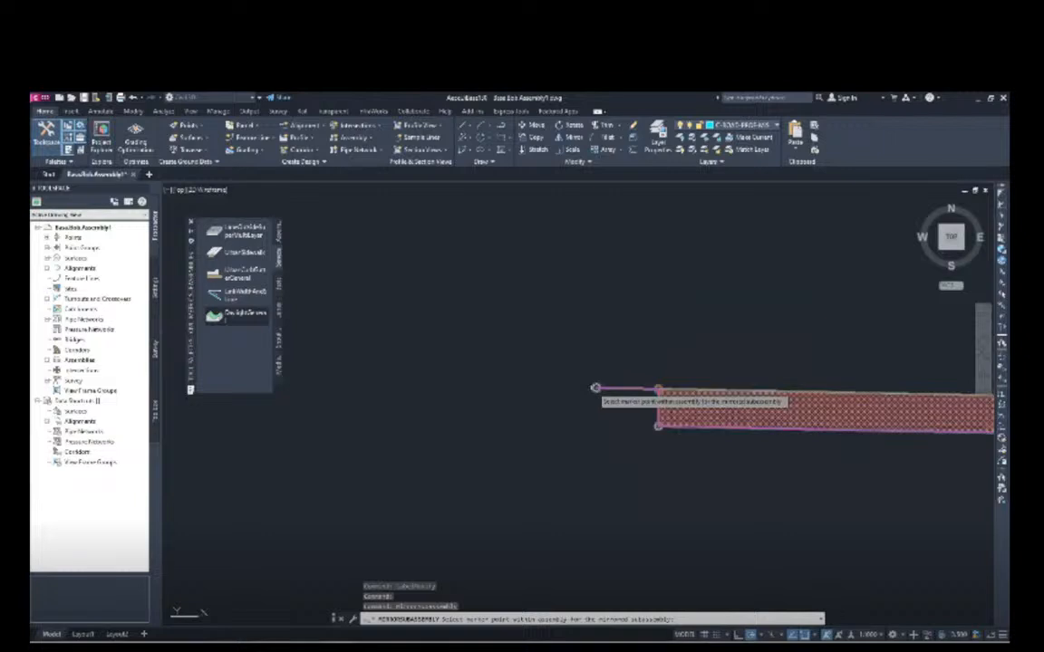
click(595, 388)
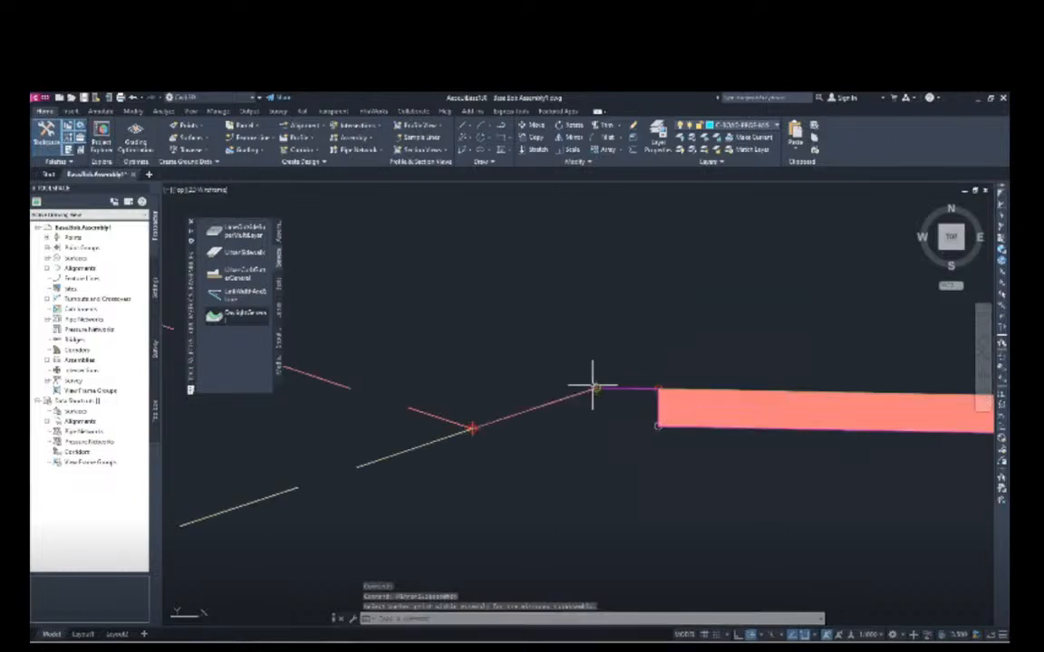
scroll(605, 430, down, 4)
scroll(596, 444, down, 7)
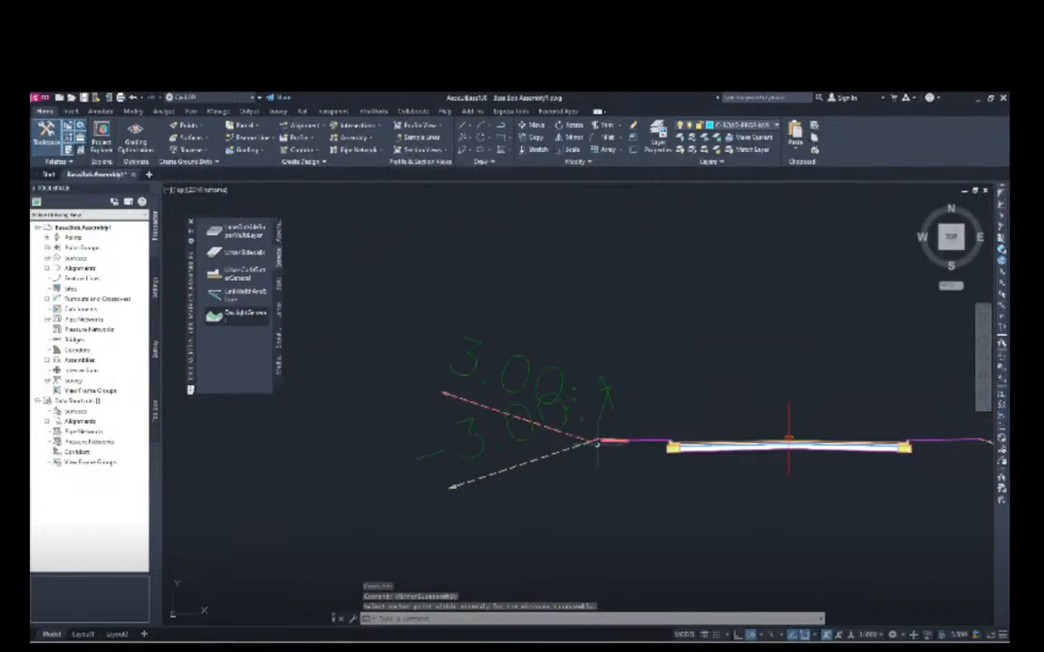
key(Escape)
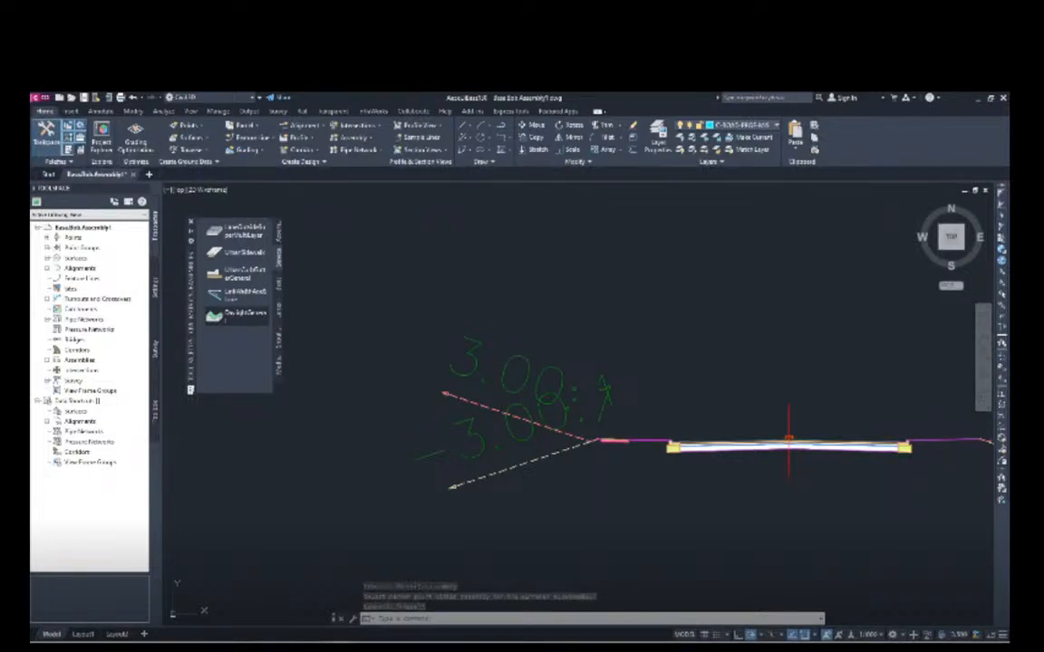
Set Label Visibility to False for the upper 3.00:1 slope label of the left daylight subassembly.
click(508, 360)
right_click(509, 360)
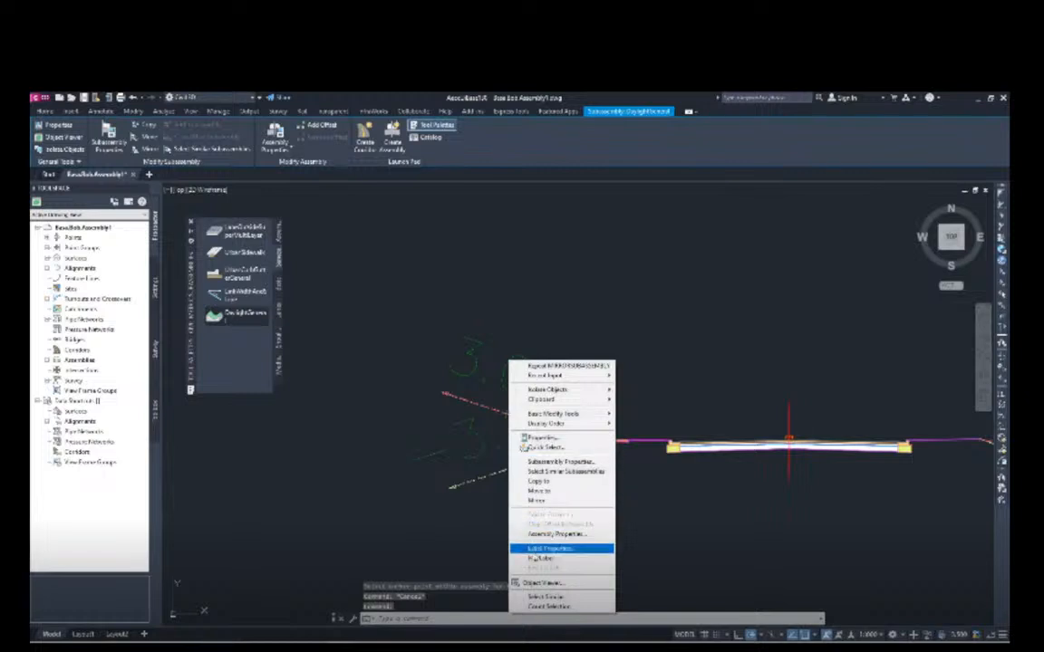
click(535, 549)
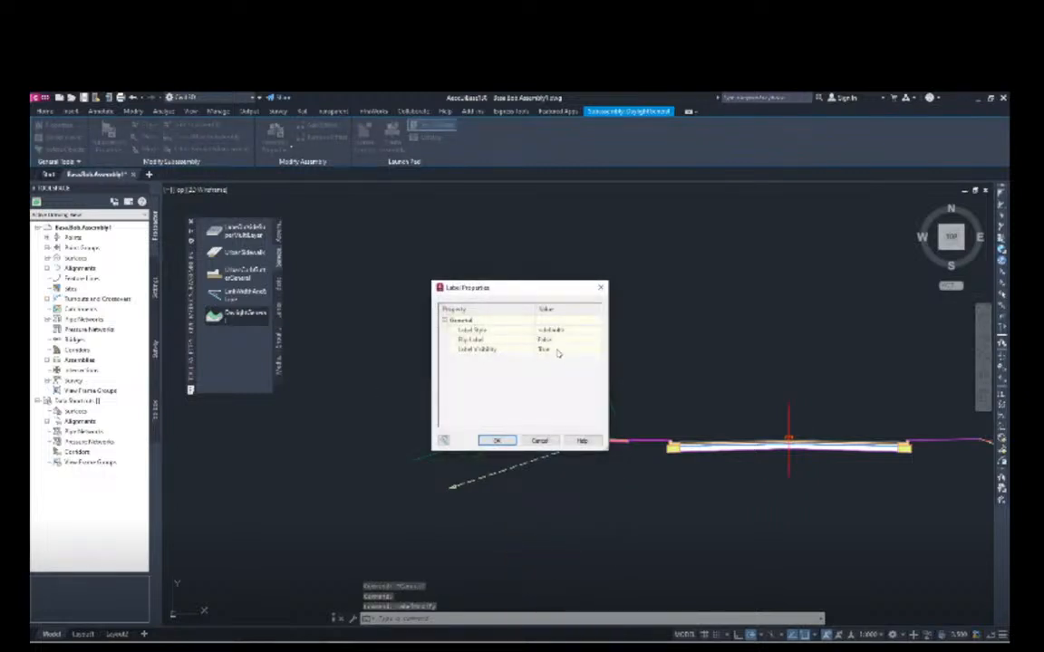
click(555, 352)
click(555, 352)
click(544, 366)
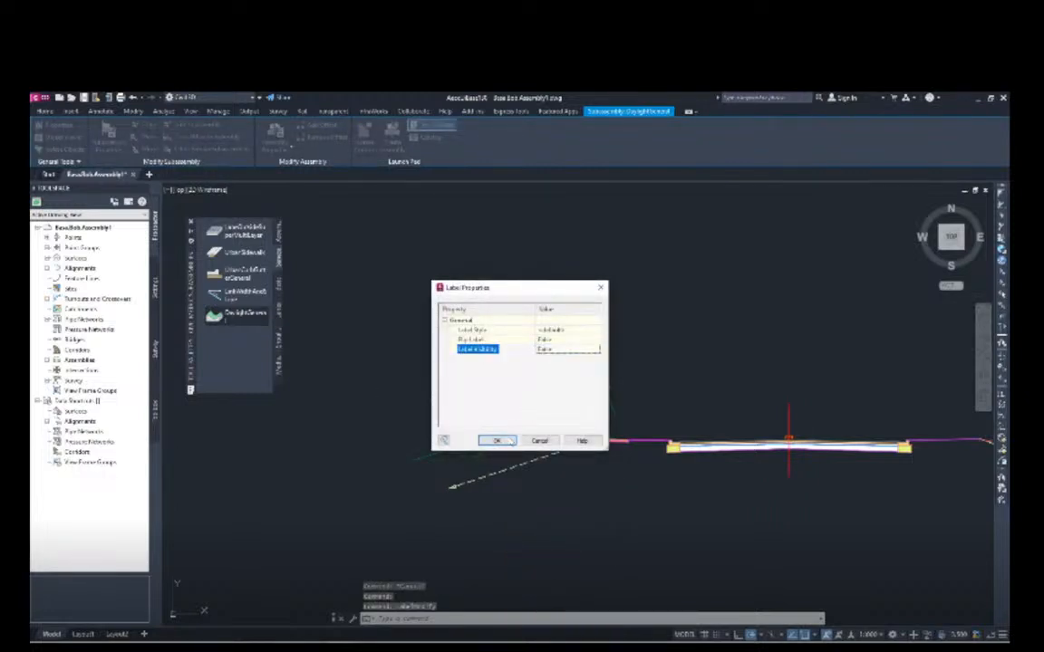
click(507, 441)
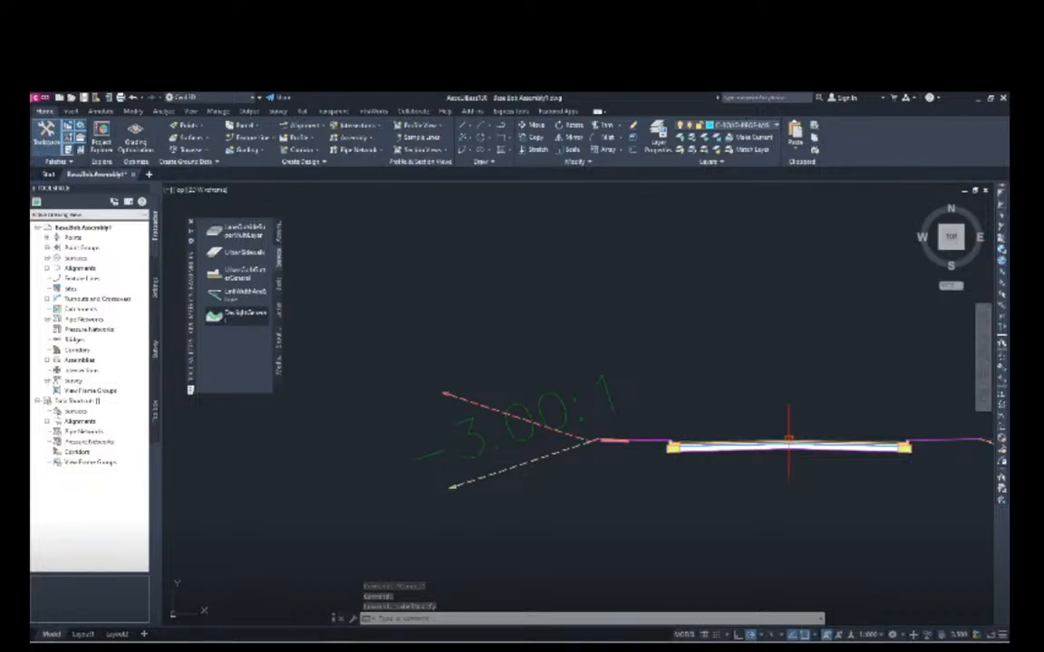
Set Label Visibility to False for the remaining -3.00:1 slope label of the left daylight subassembly.
click(486, 452)
right_click(487, 451)
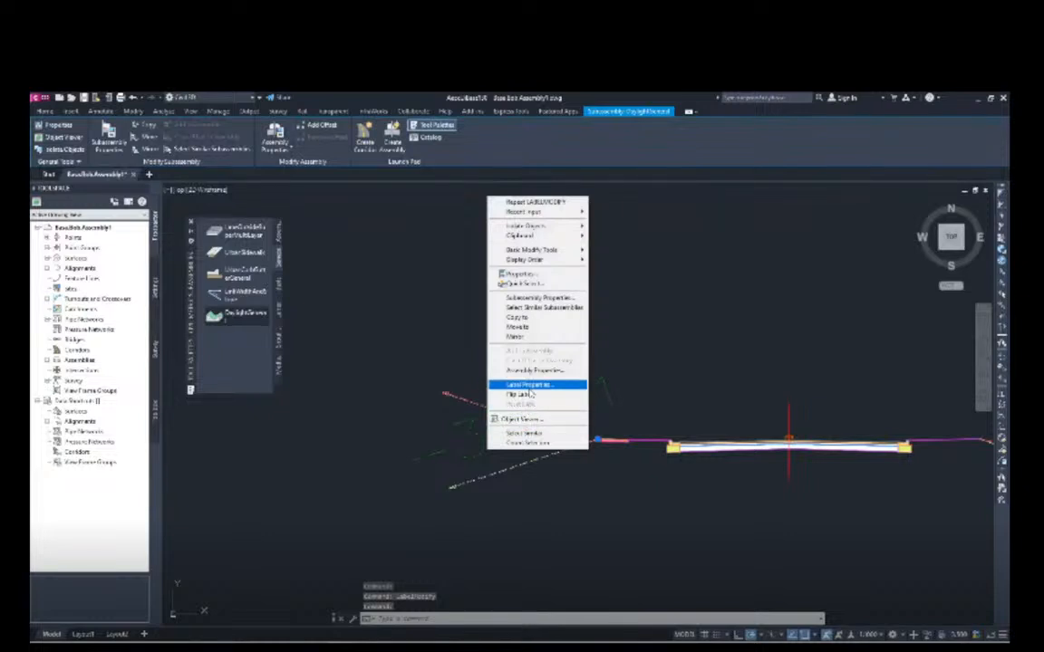
click(530, 385)
click(555, 352)
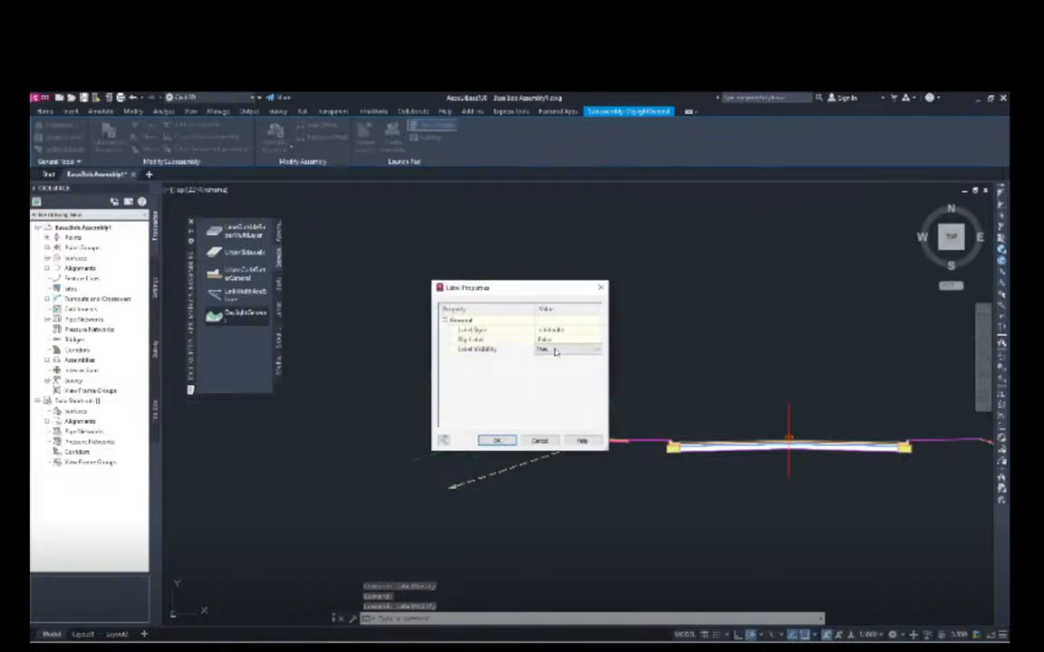
click(556, 352)
click(548, 367)
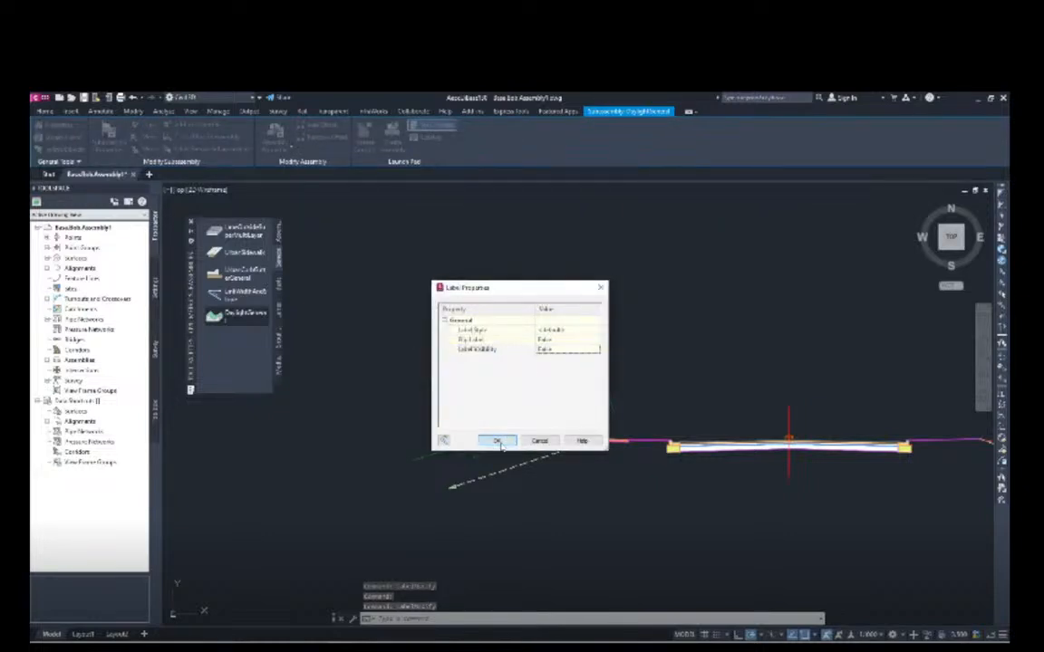
click(498, 441)
key(Escape)
mouse_move(878, 518)
middle_down()
mouse_move(751, 490)
mouse_move(668, 445)
middle_up()
Consult the next instructions and open the subassembly parameters of the right LaneOutsideSuperMultiLayer pavement lane.
key(alt+Tab)
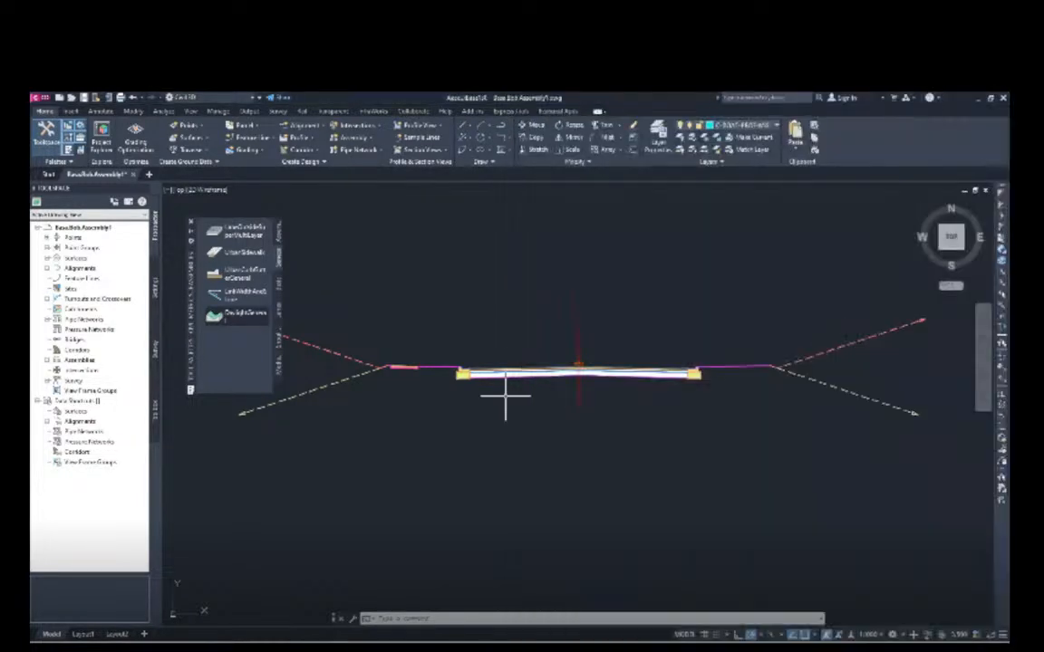
click(500, 401)
scroll(609, 406, up, 2)
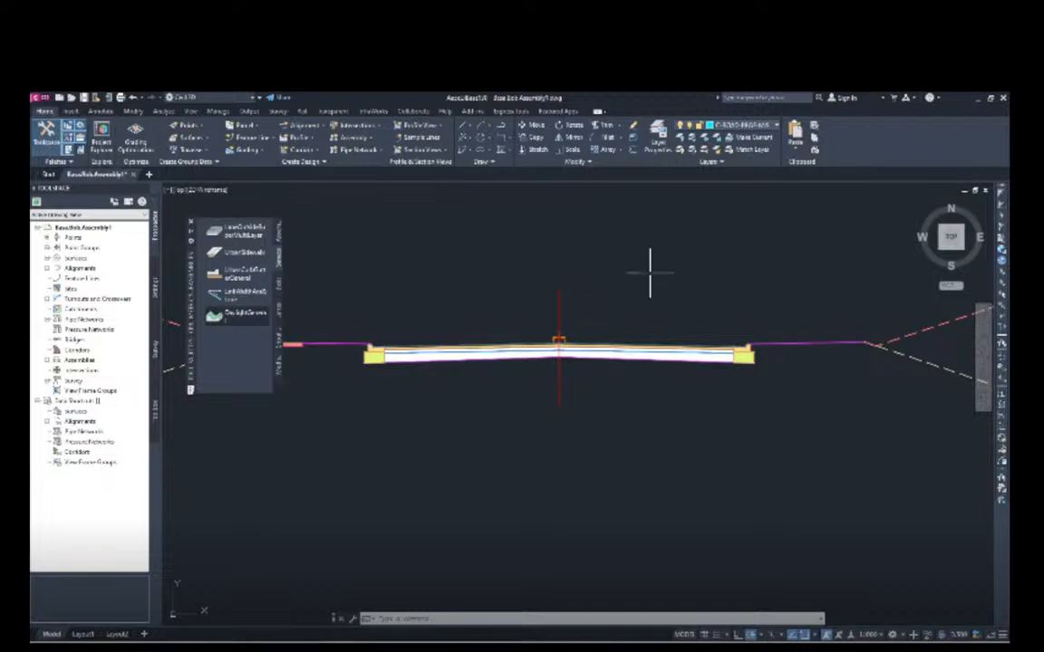
click(621, 347)
right_click(621, 347)
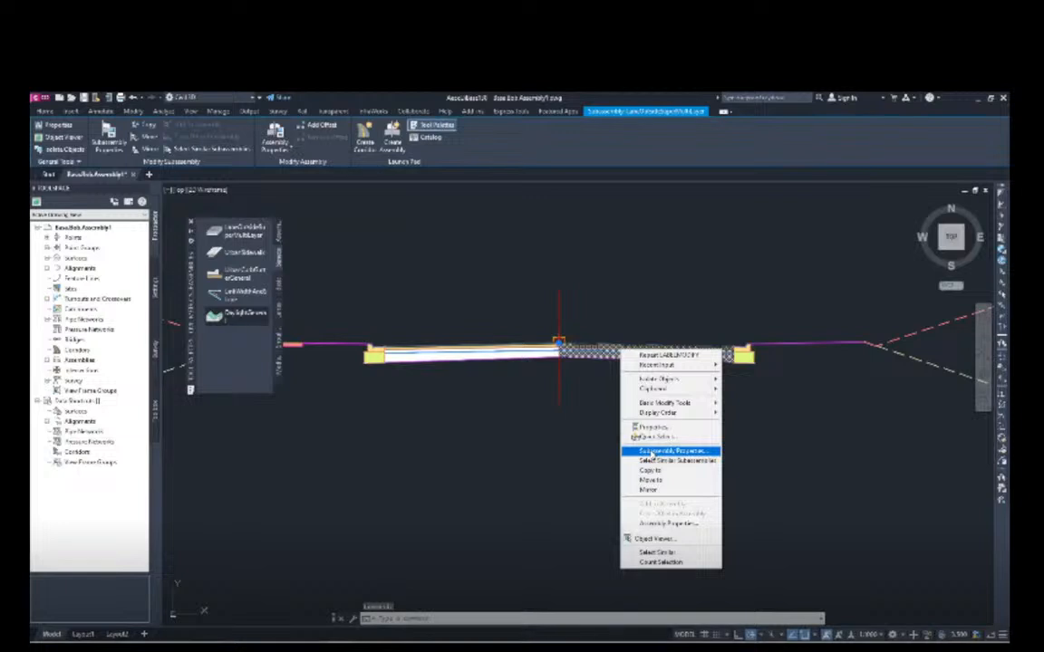
click(651, 452)
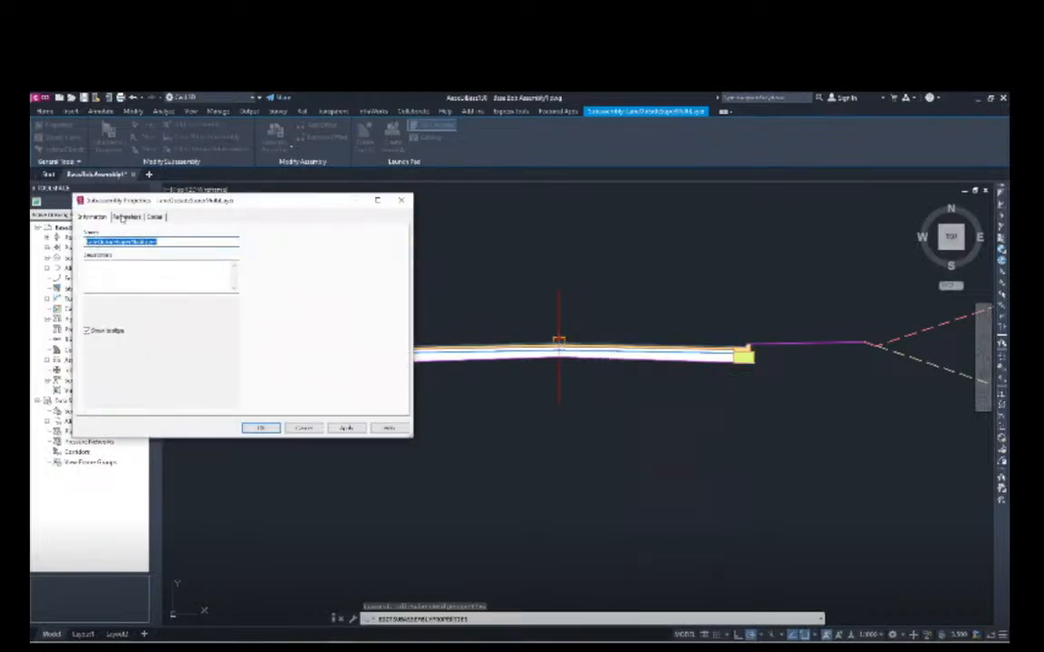
click(126, 217)
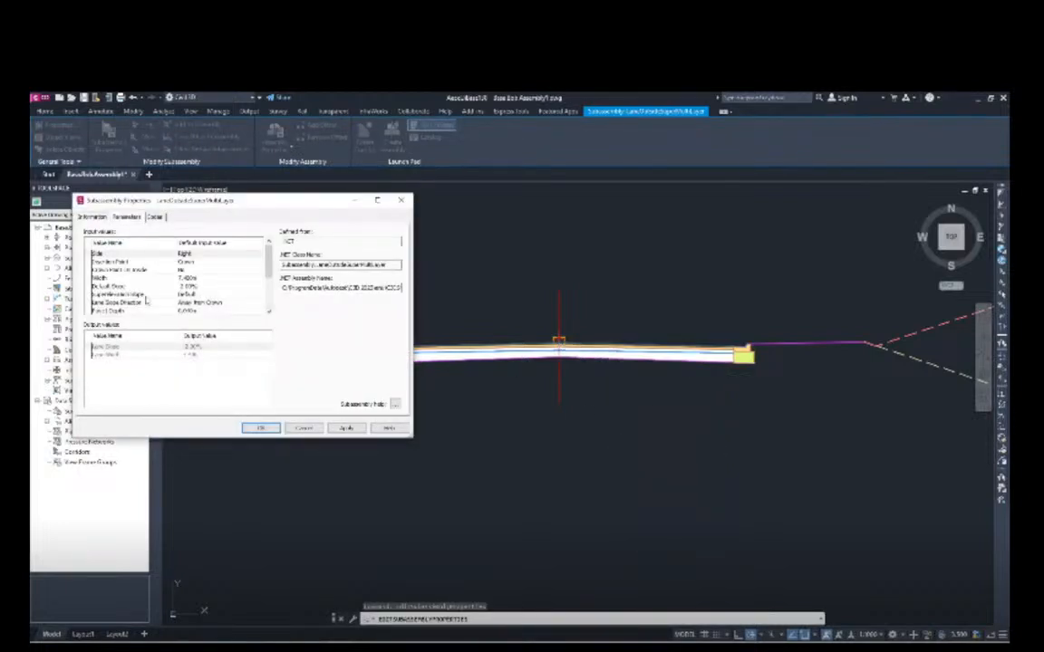
Set the right pavement lane's Superelevation Slope to Right Outside Lane, as the instructions specify, and confirm its properties.
key(alt+Tab)
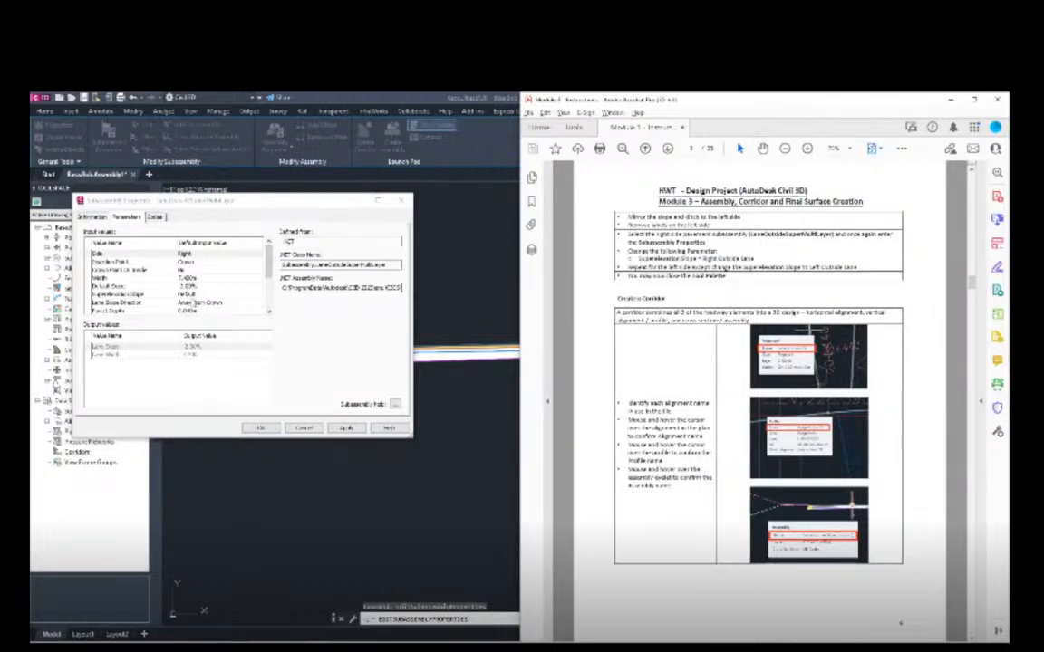
click(190, 296)
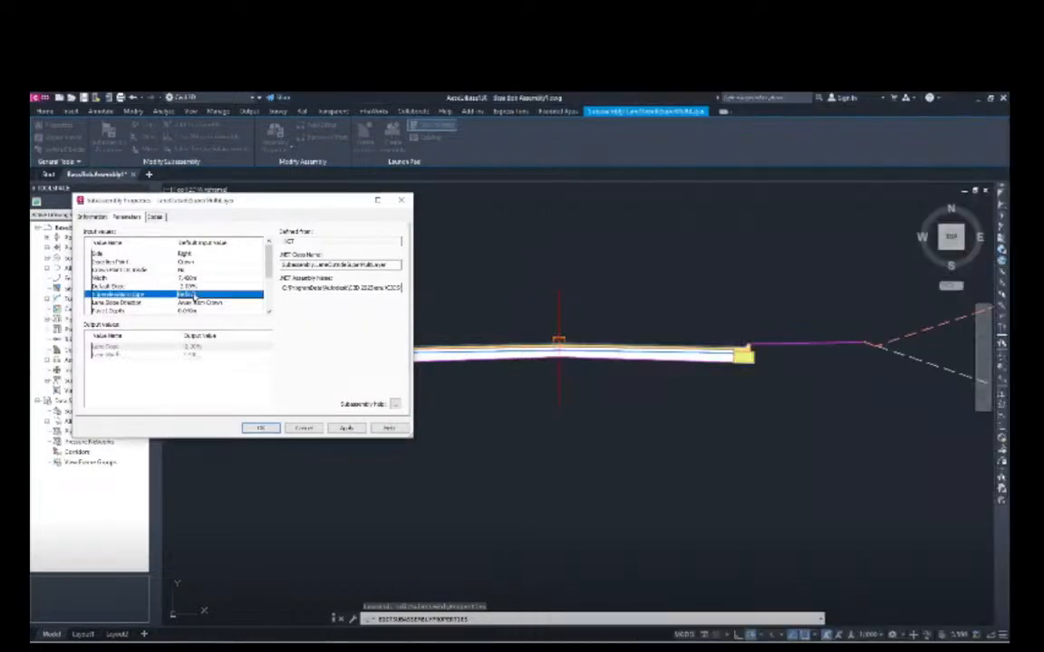
double_click(192, 298)
click(240, 314)
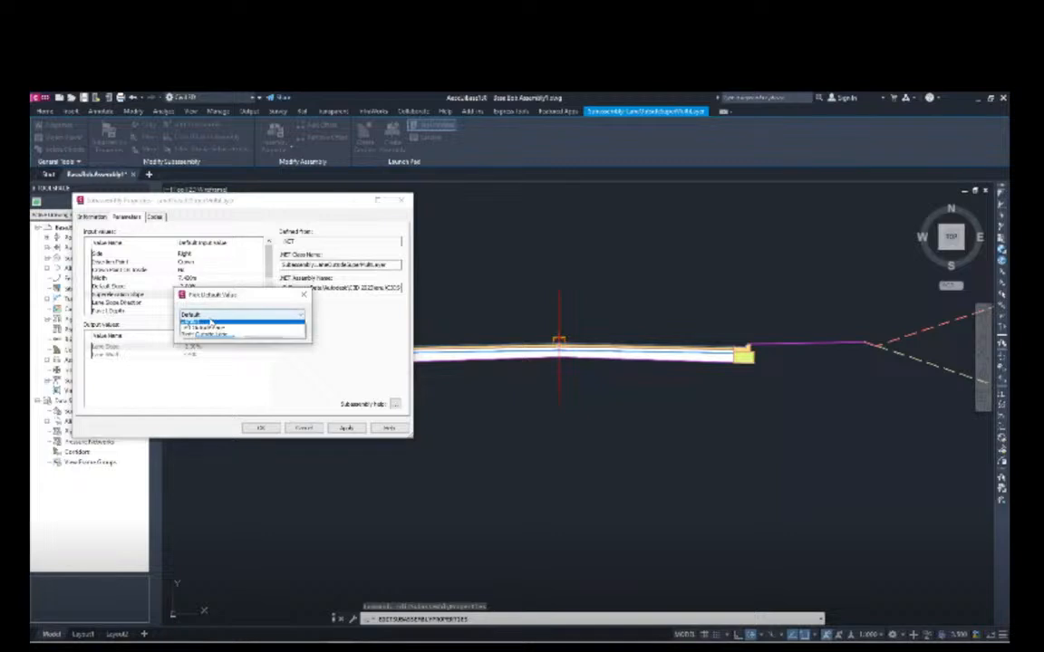
click(205, 337)
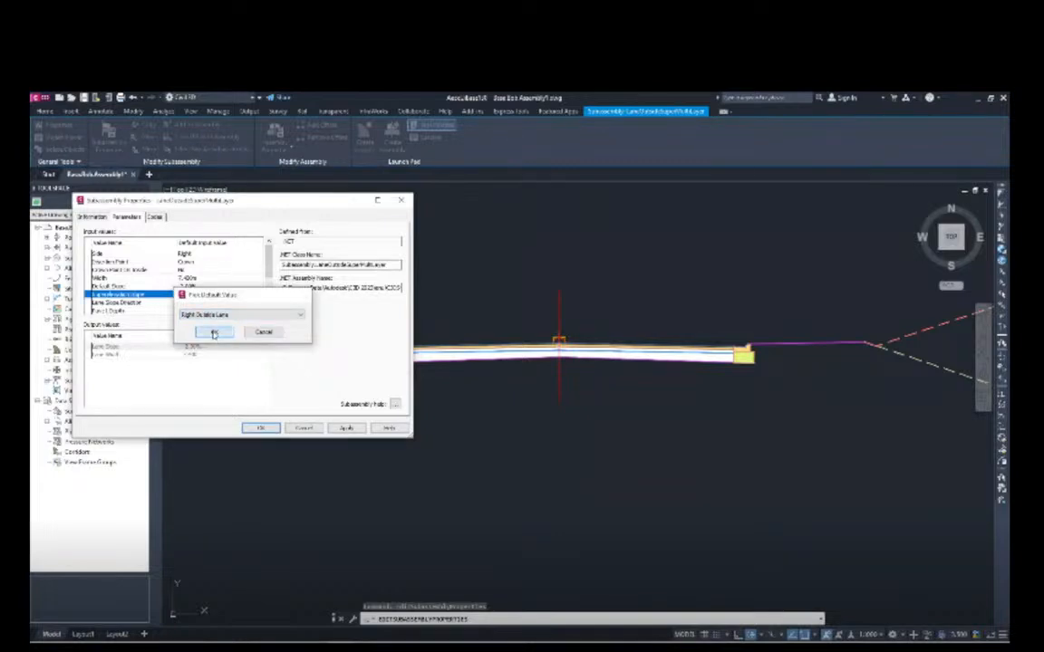
click(208, 332)
click(258, 429)
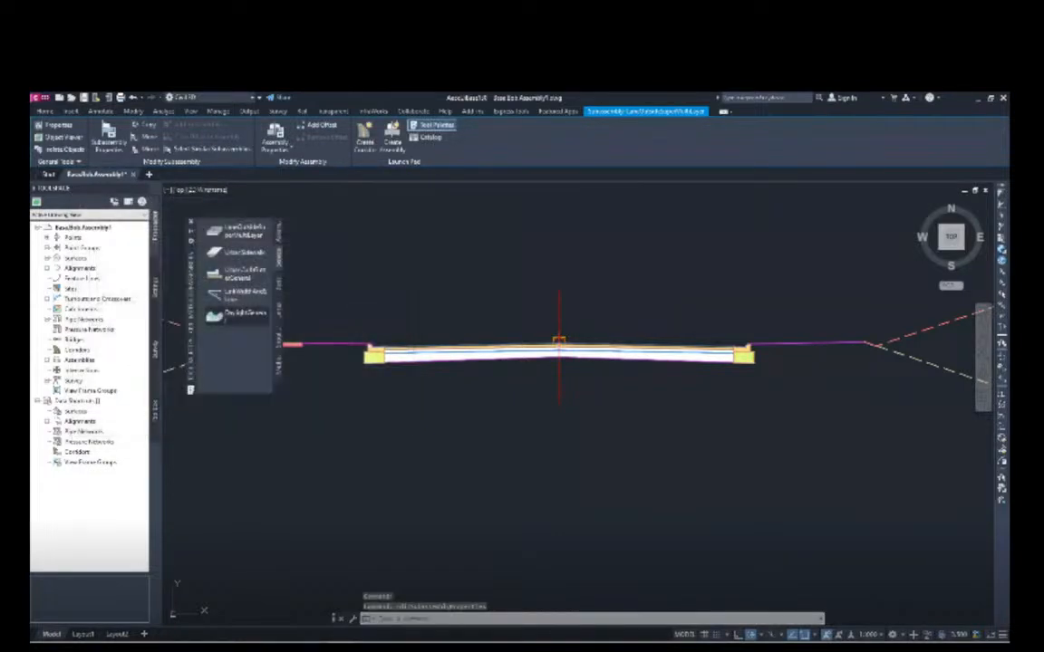
Set the Superelevation Slope of the left LaneOutsideSuperMultiLayer pavement lane to Left Outside Lane and confirm its properties.
click(478, 353)
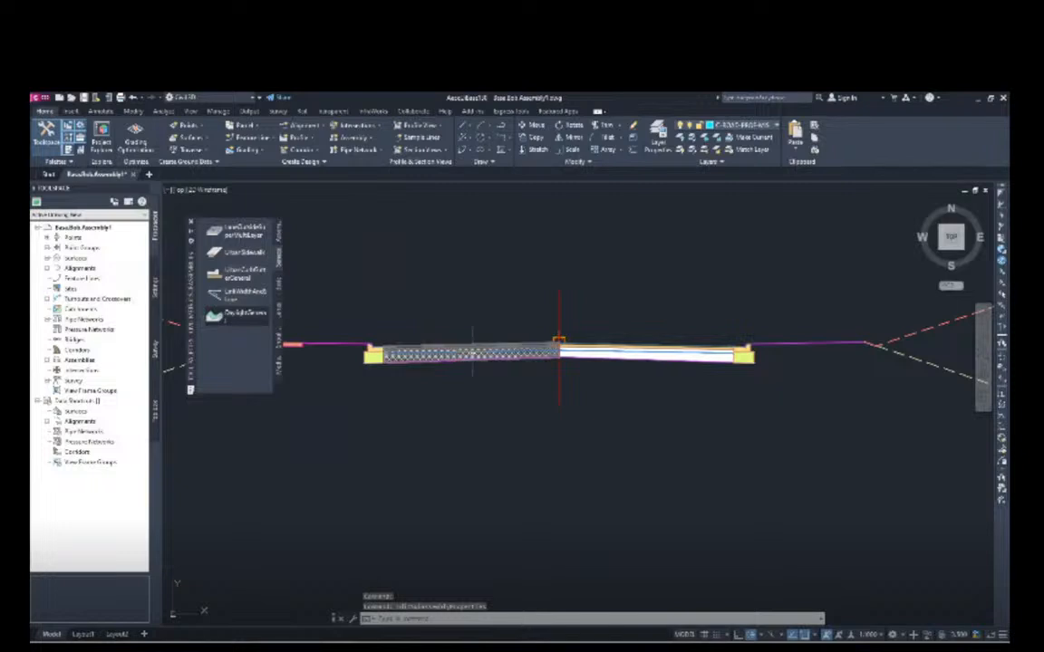
right_click(470, 353)
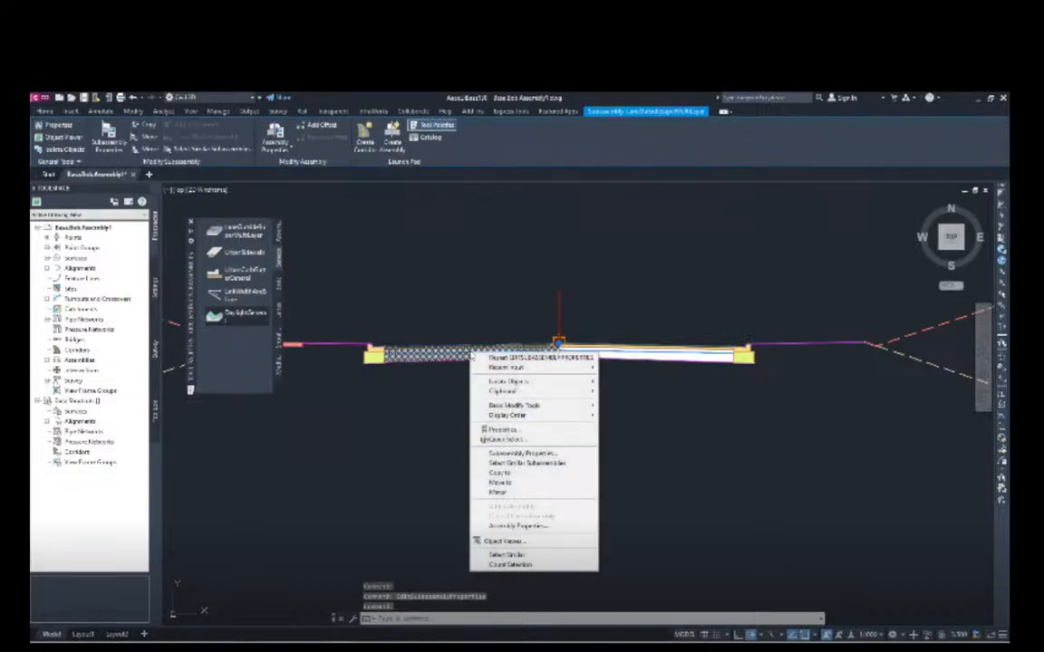
click(509, 458)
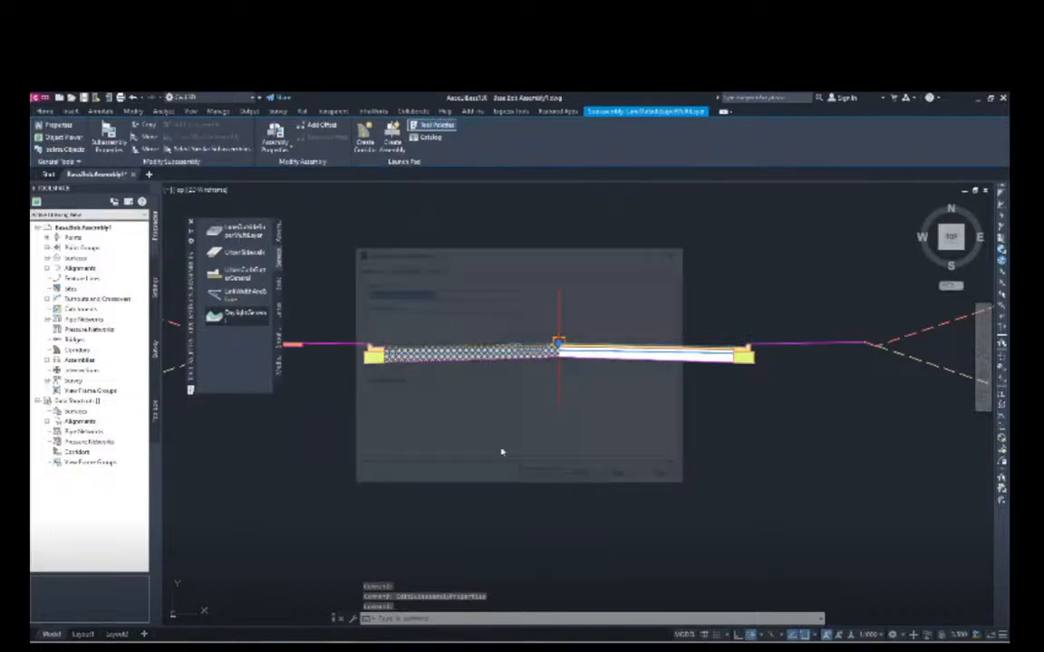
click(128, 219)
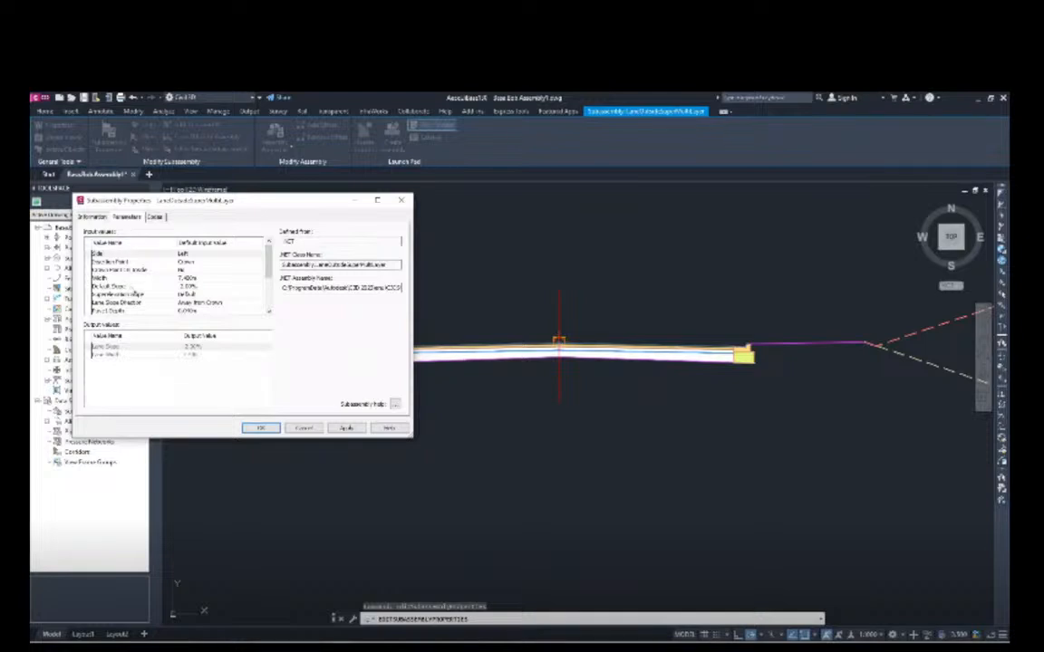
click(193, 295)
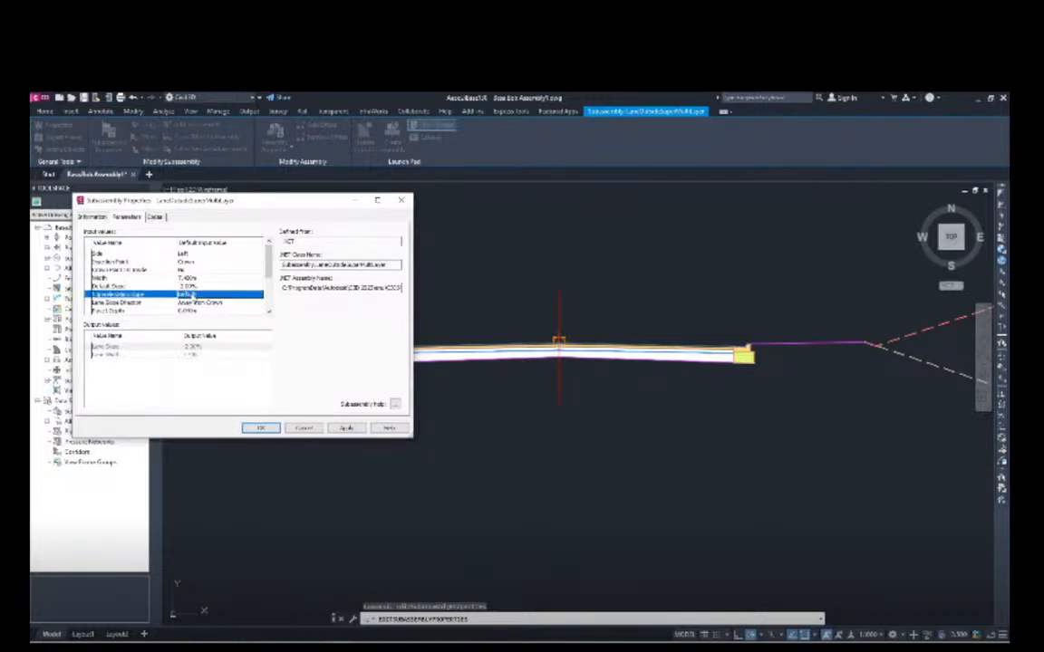
click(198, 316)
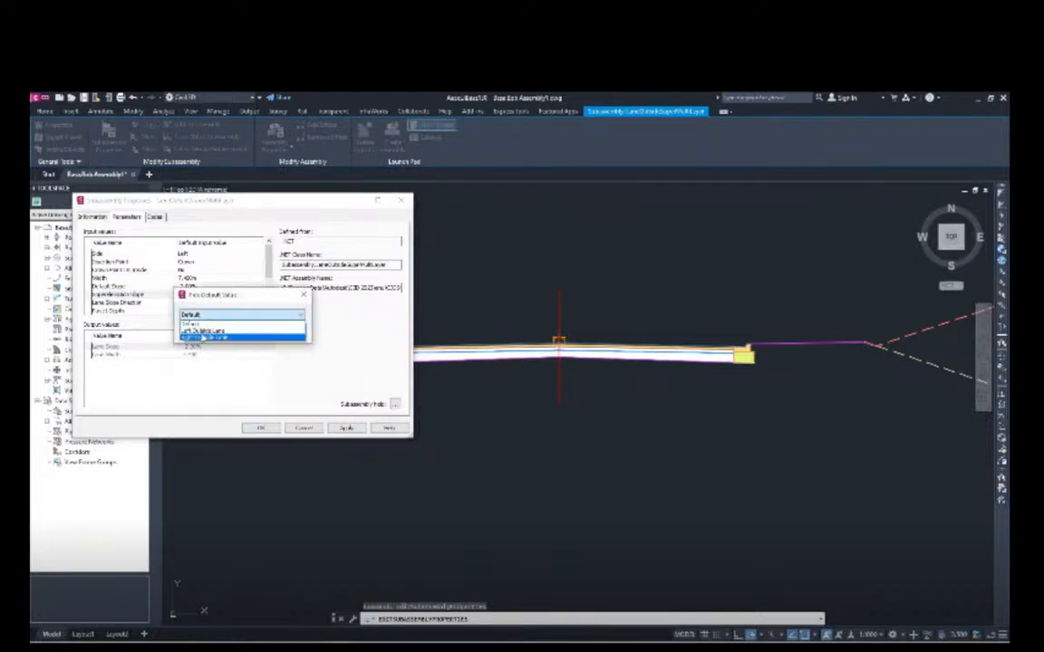
click(203, 331)
click(210, 332)
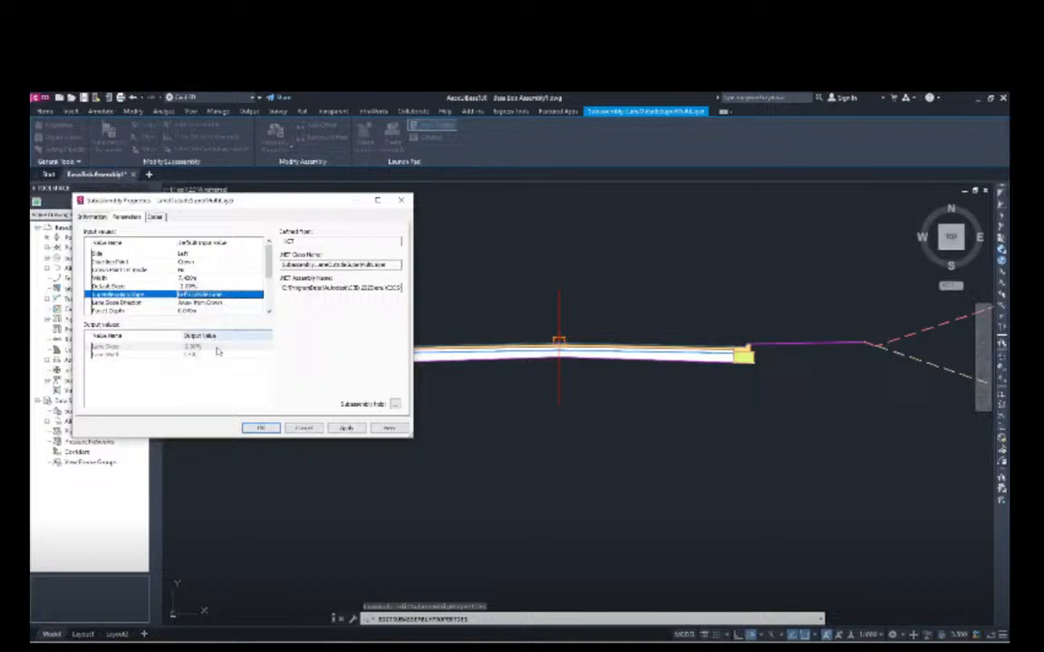
click(261, 428)
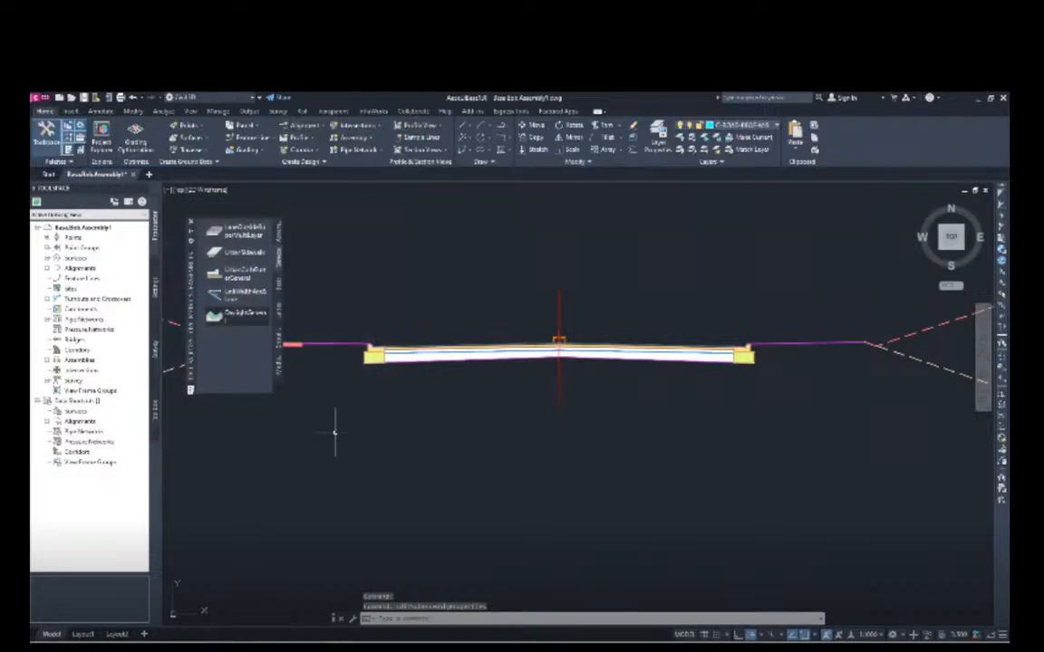
Save the drawing with the completed road assembly.
click(441, 427)
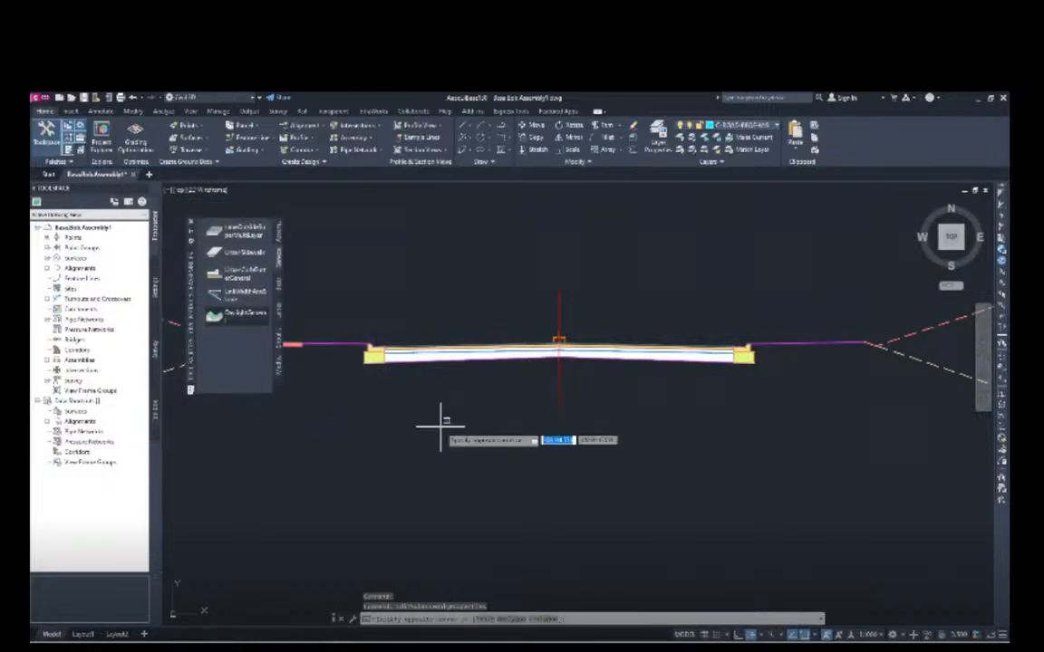
key(Escape)
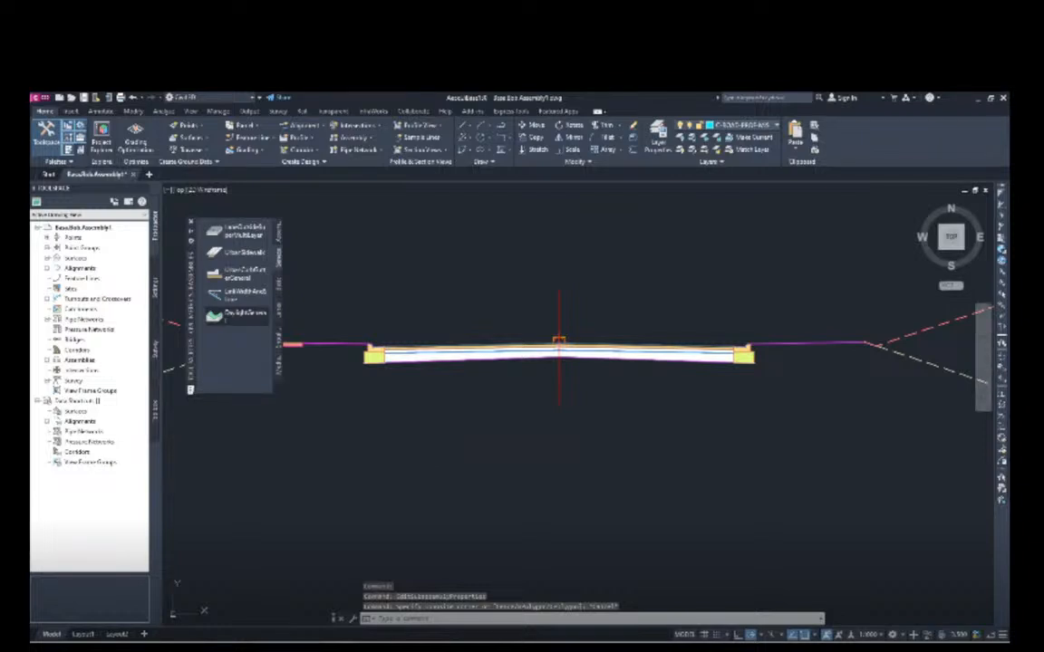
click(83, 97)
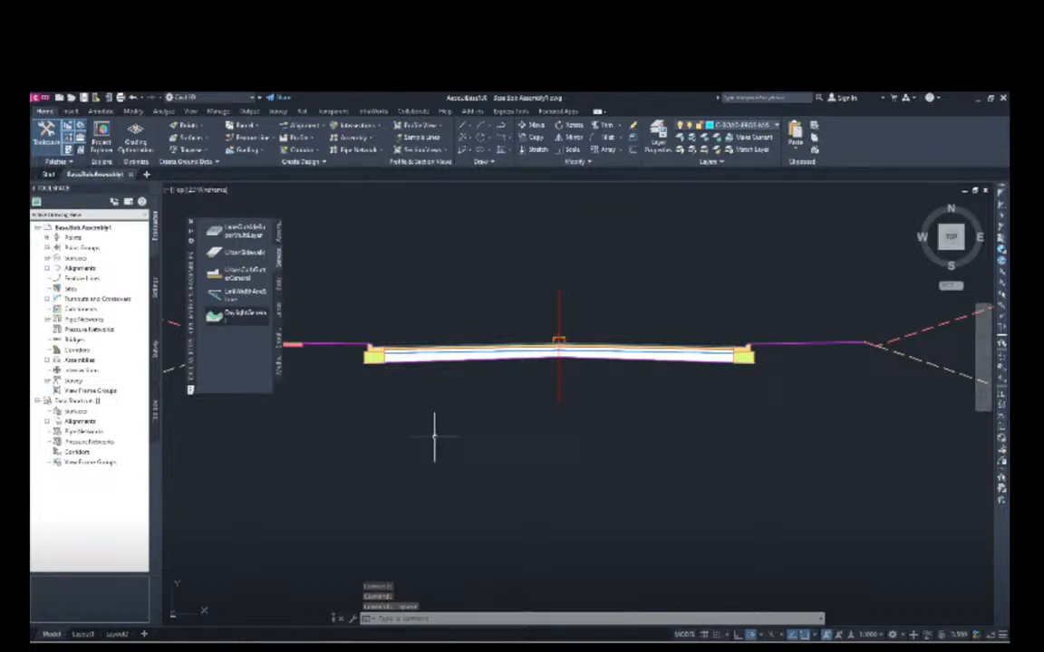